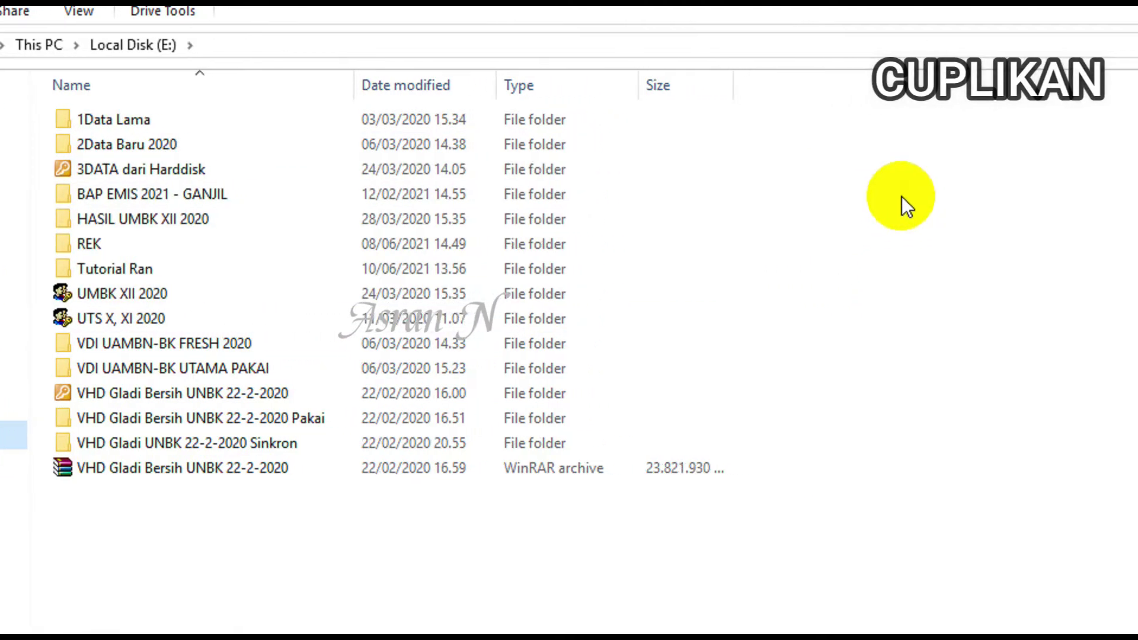
Display the contents of Local Disk (E:) as extra large icons, and switch them to large icons.
right_click(902, 196)
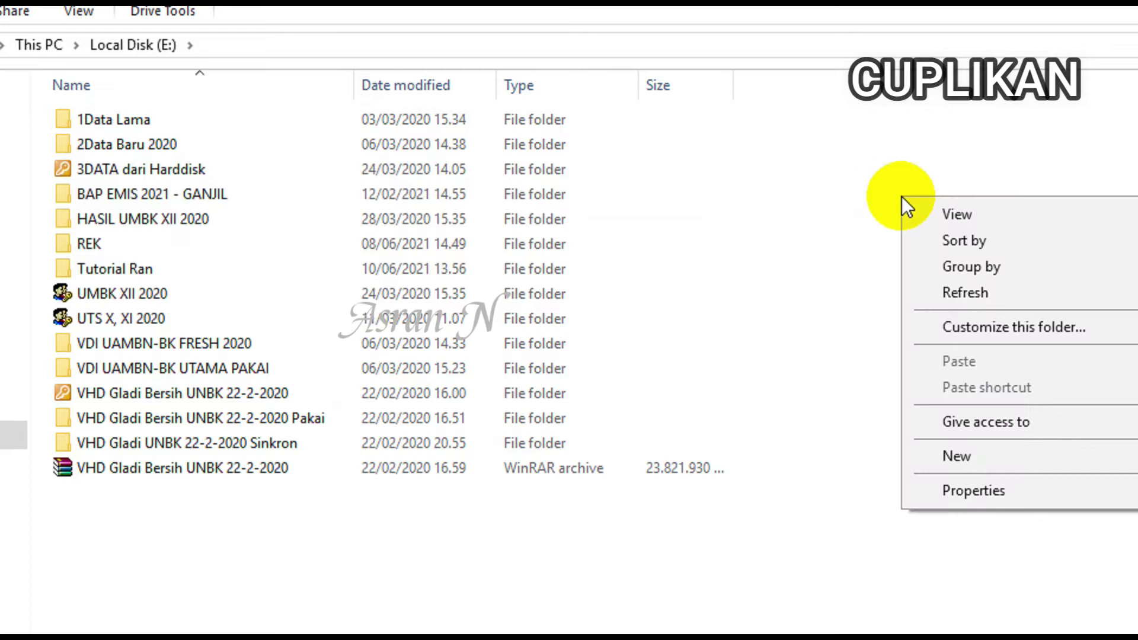
mouse_move(1049, 219)
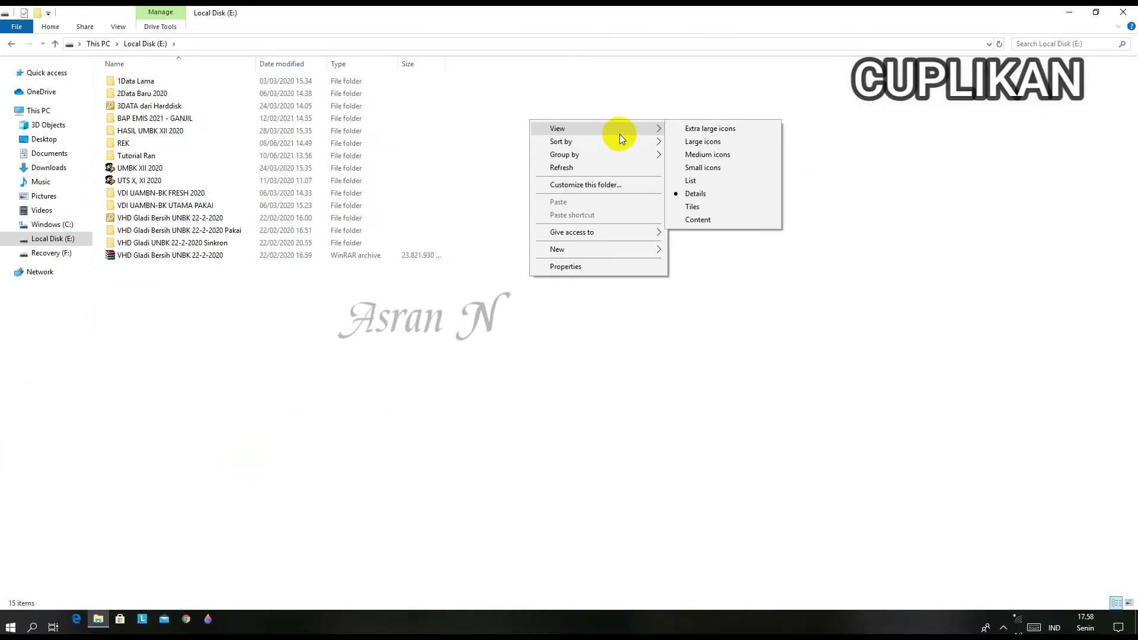
click(698, 134)
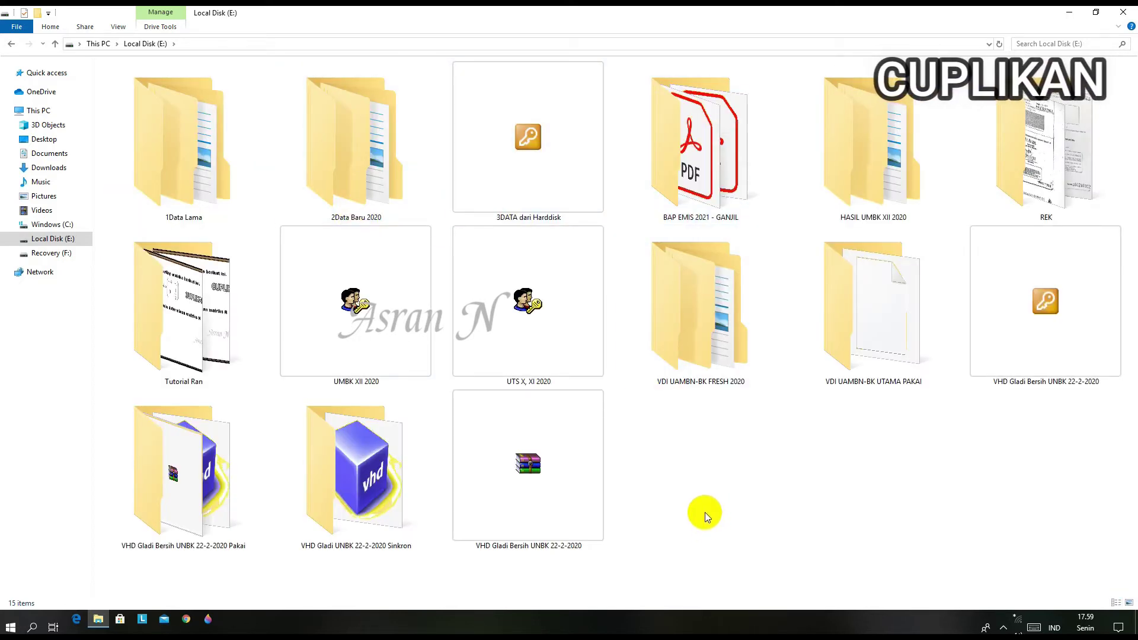
right_click(640, 411)
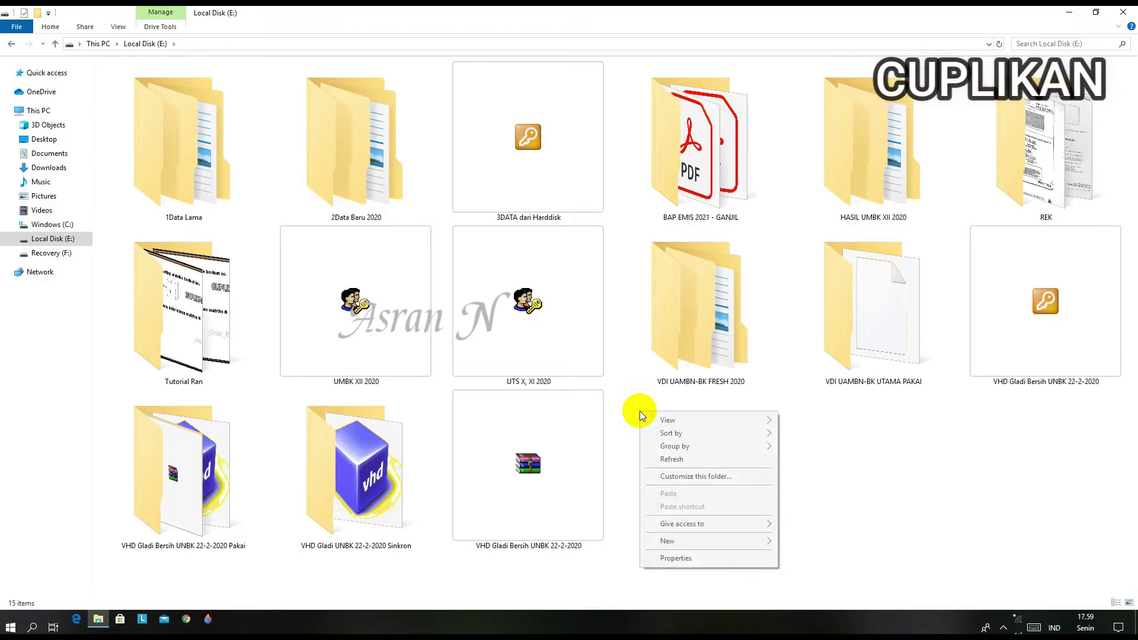
mouse_move(769, 421)
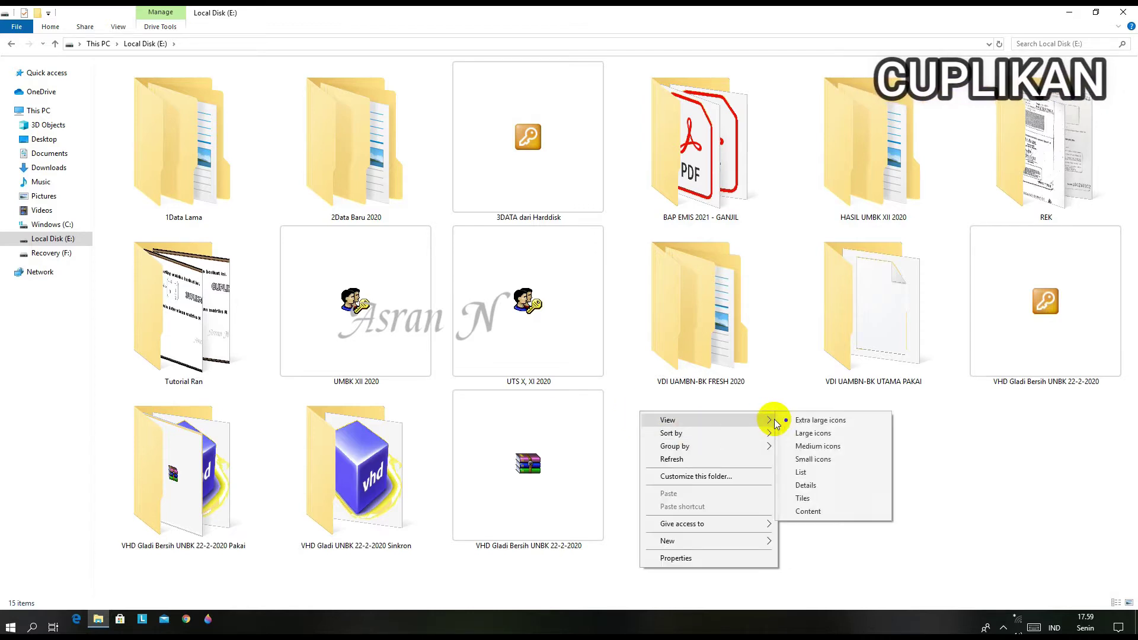
click(809, 436)
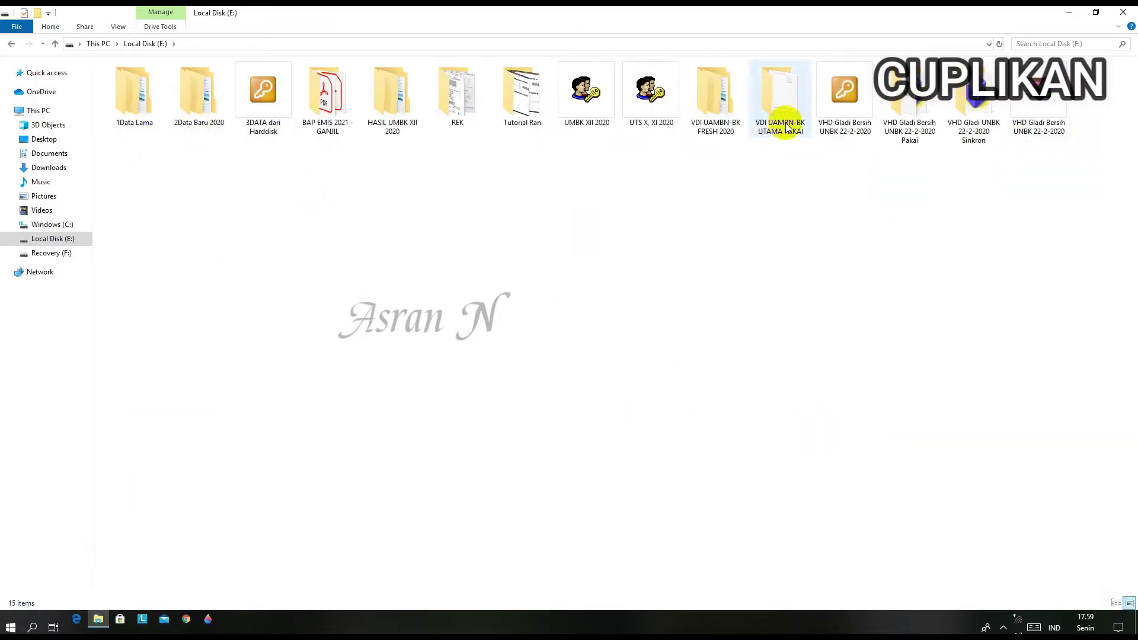
Display the Local Disk (E:) items as medium icons, and switch them to small icons.
right_click(320, 234)
mouse_move(438, 242)
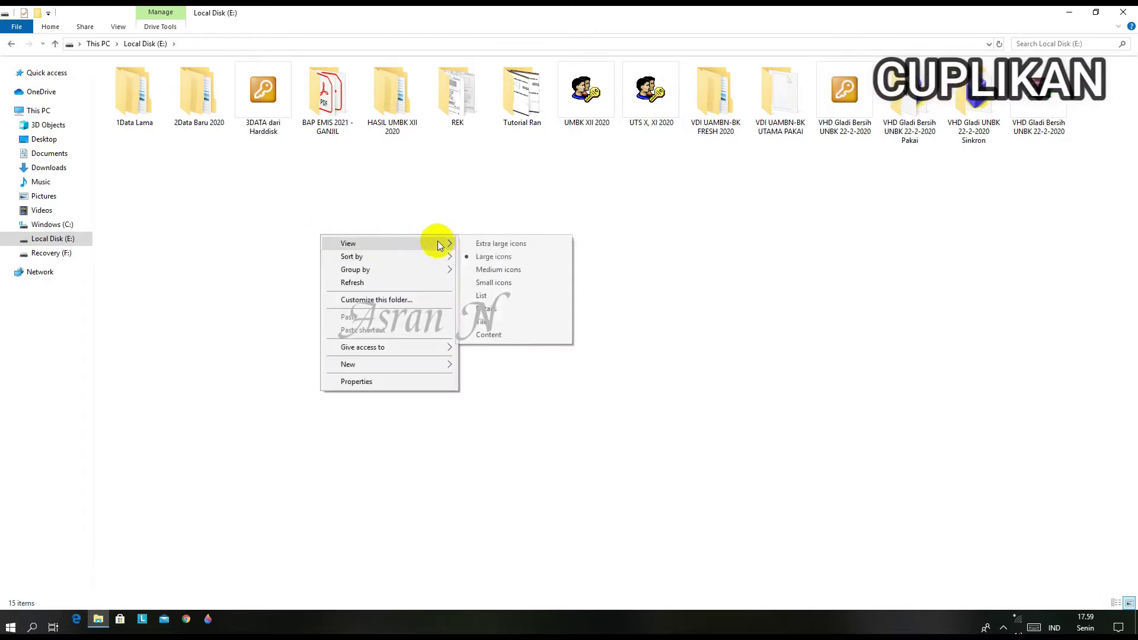
click(531, 268)
right_click(403, 185)
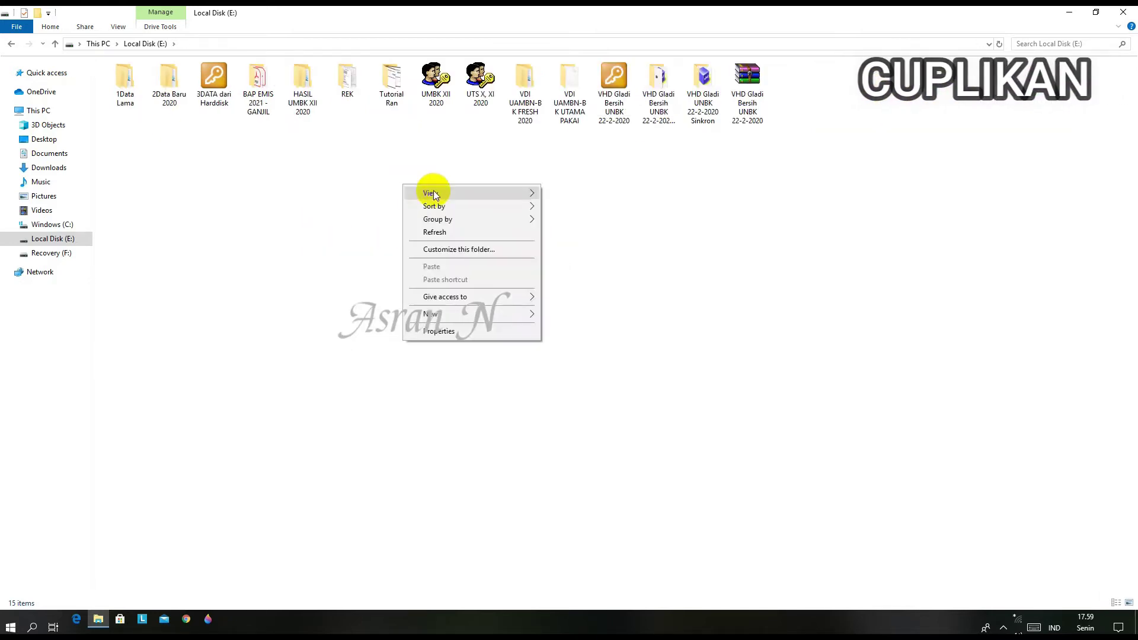
mouse_move(530, 196)
click(572, 233)
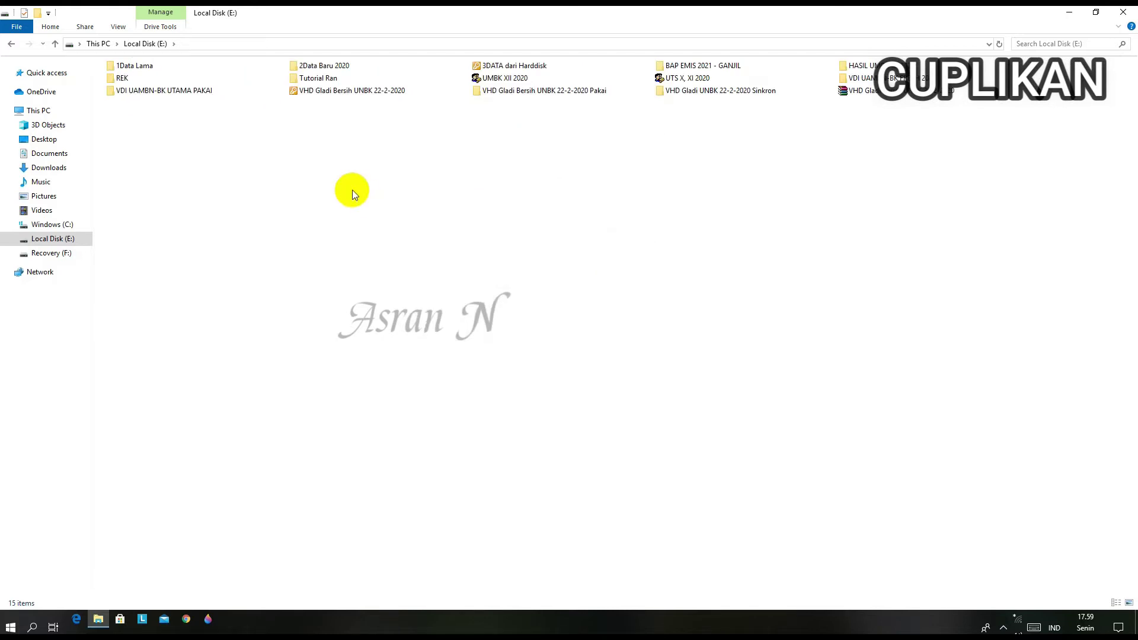
Change the layout of the Local Disk (E:) folder to List, followed by Details.
right_click(352, 190)
mouse_move(450, 200)
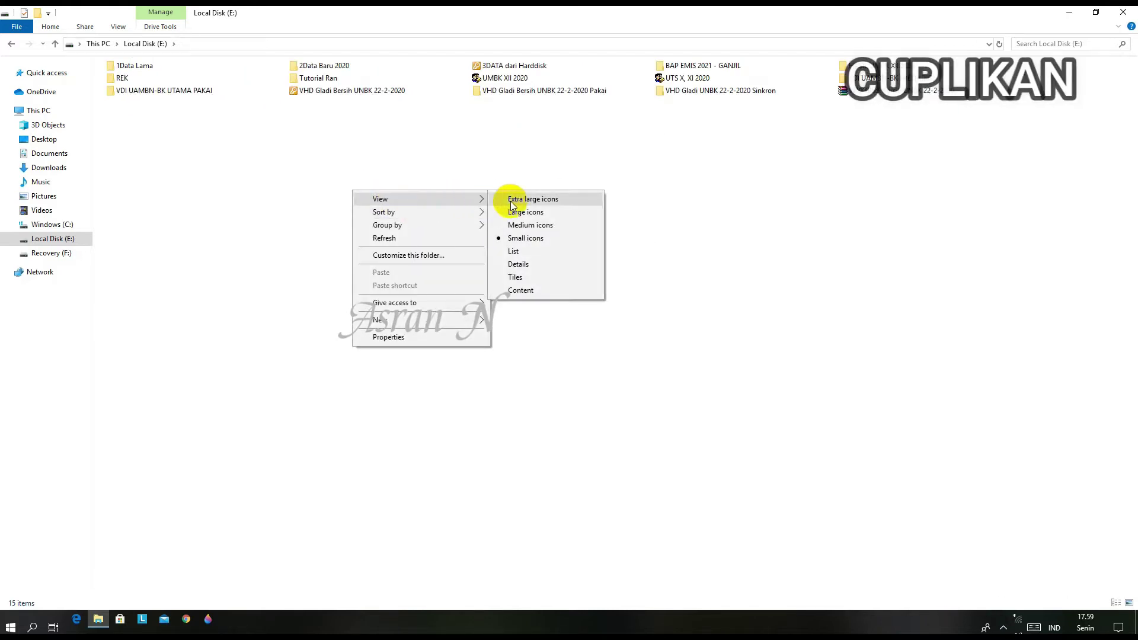
click(532, 253)
right_click(347, 192)
mouse_move(424, 201)
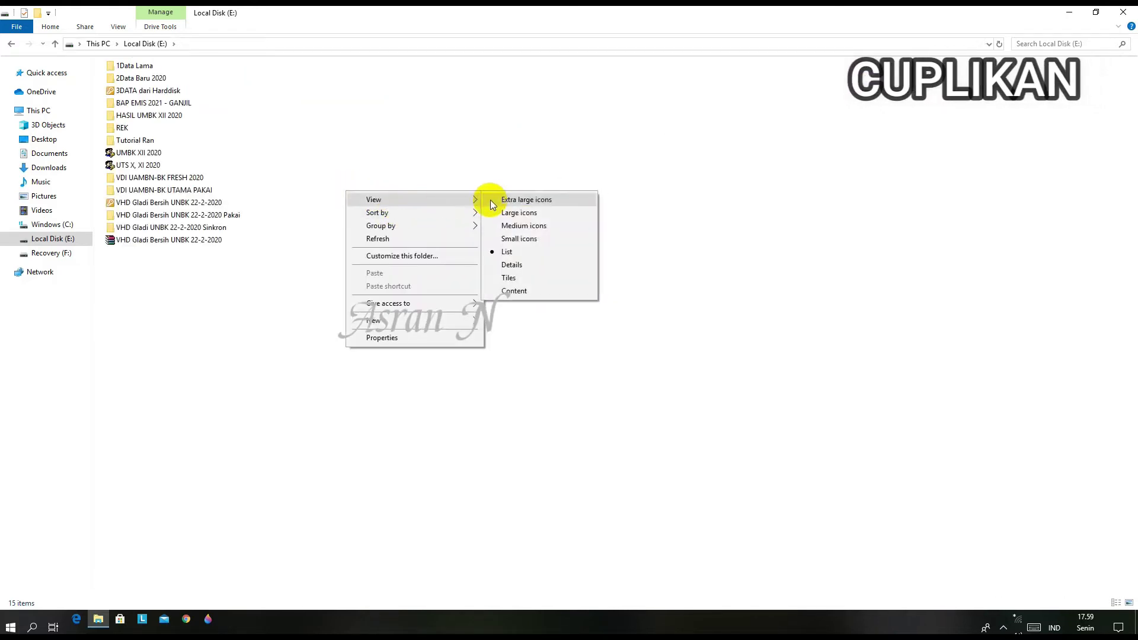
click(524, 264)
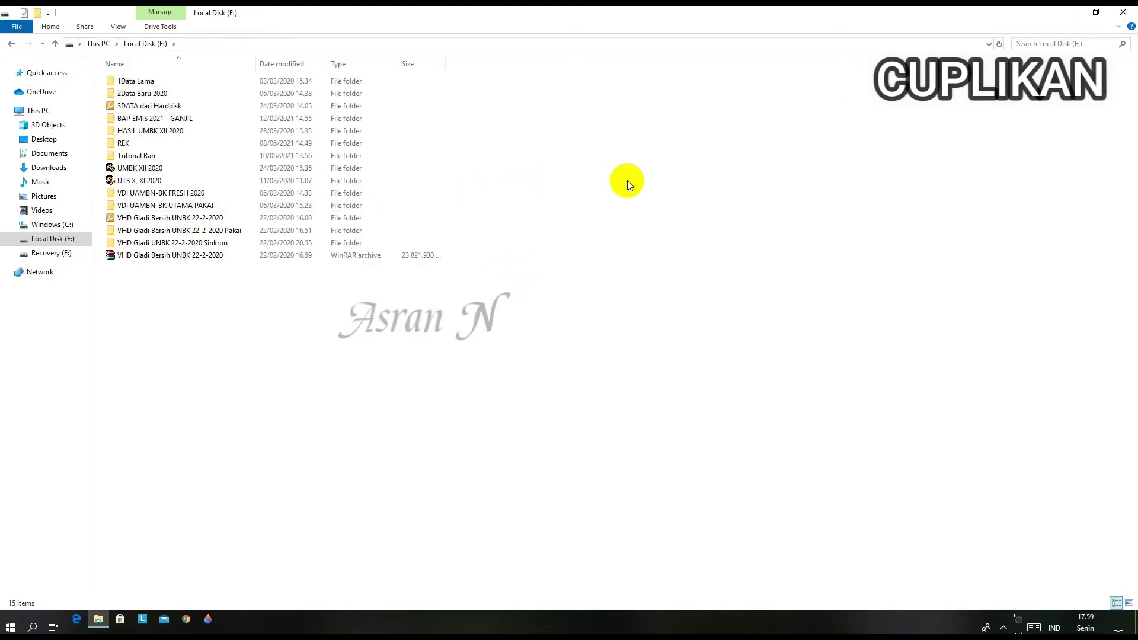
Change the layout of the Local Disk (E:) folder to Tiles, followed by Content.
right_click(627, 181)
mouse_move(710, 188)
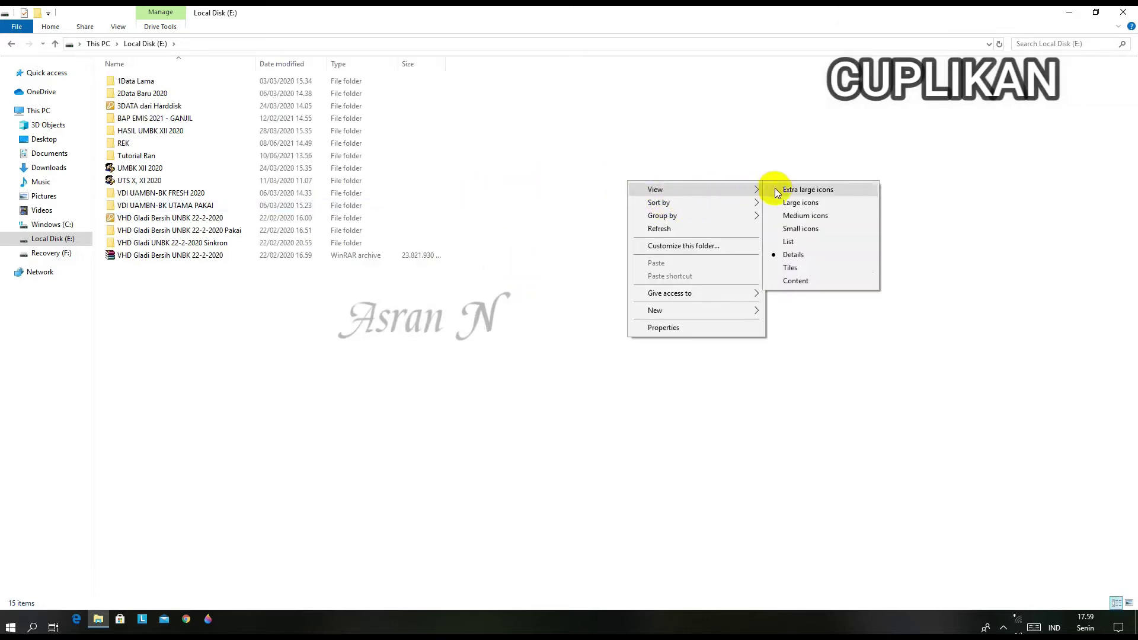
click(785, 268)
right_click(449, 247)
mouse_move(580, 254)
click(642, 346)
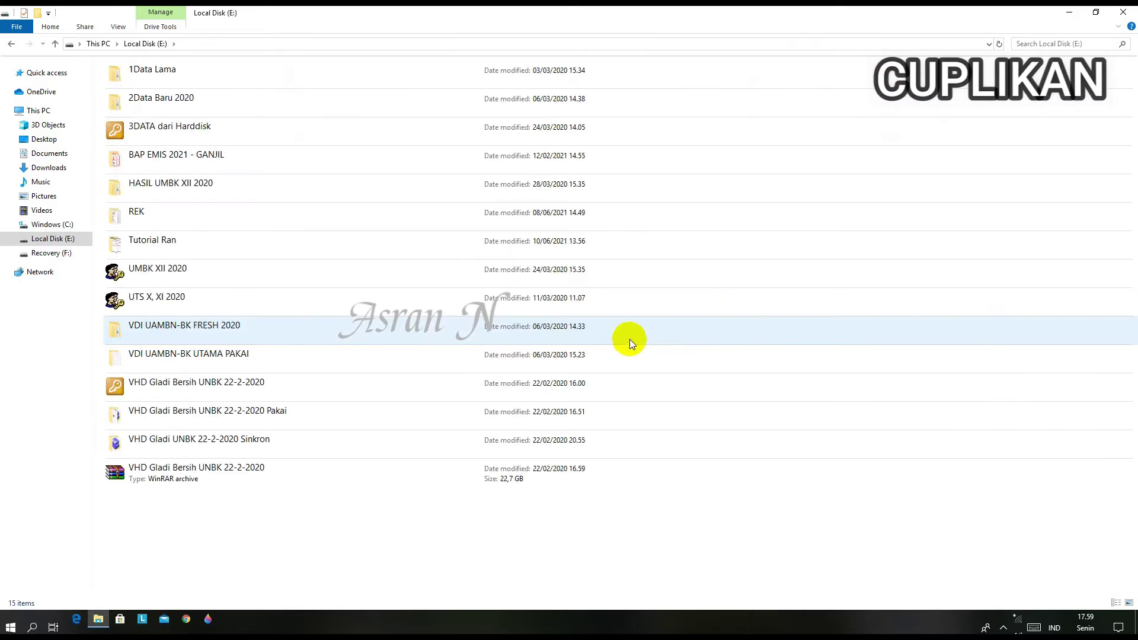
Set the layout of the Local Disk (E:) folder back to Details.
right_click(520, 527)
mouse_move(600, 378)
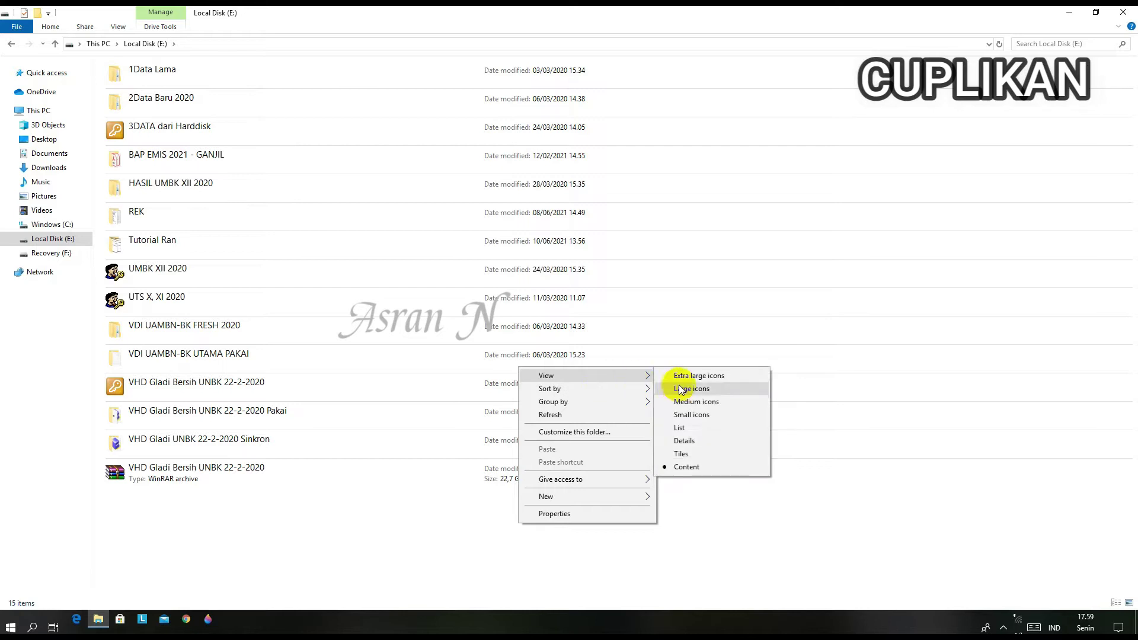
click(723, 442)
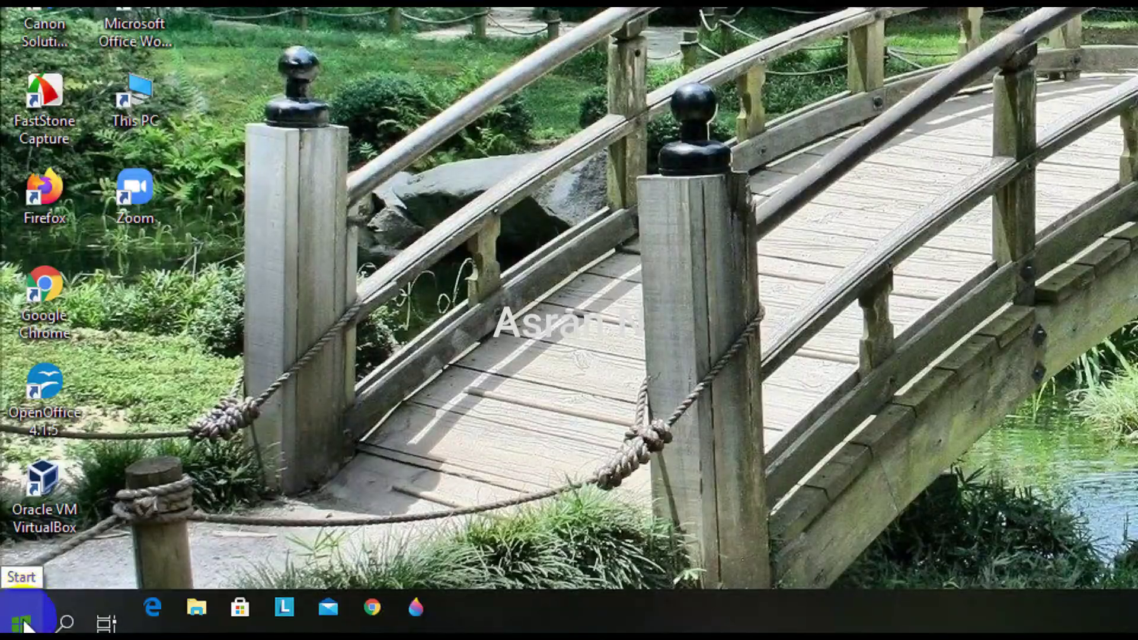
Look at the Start menu, Windows search and Task View in turn, and return to the desktop.
click(21, 617)
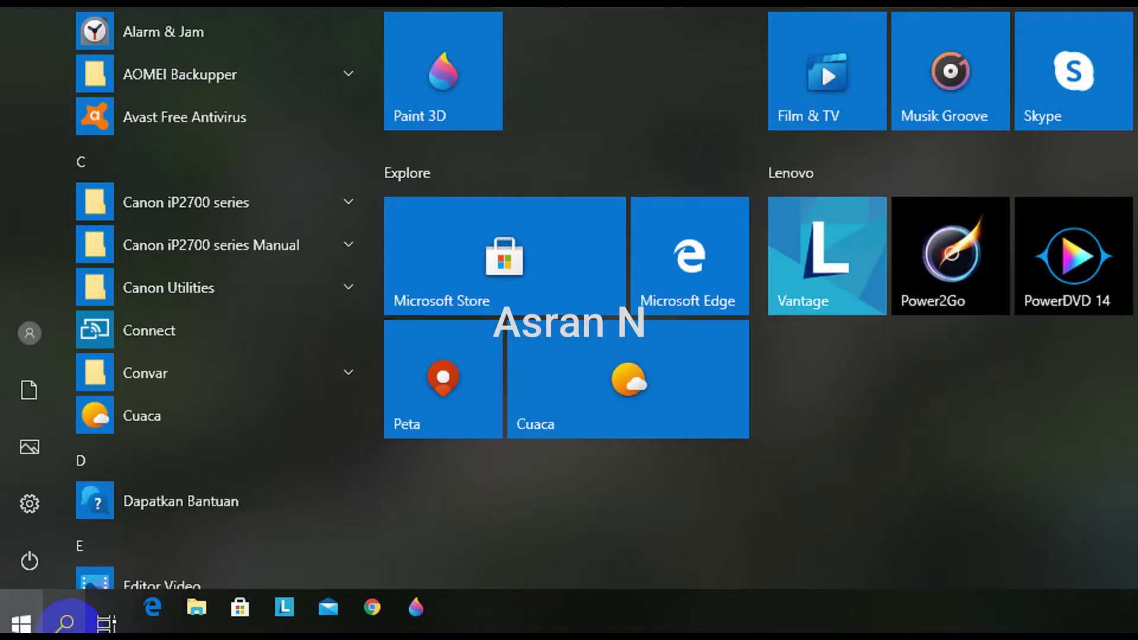
click(66, 627)
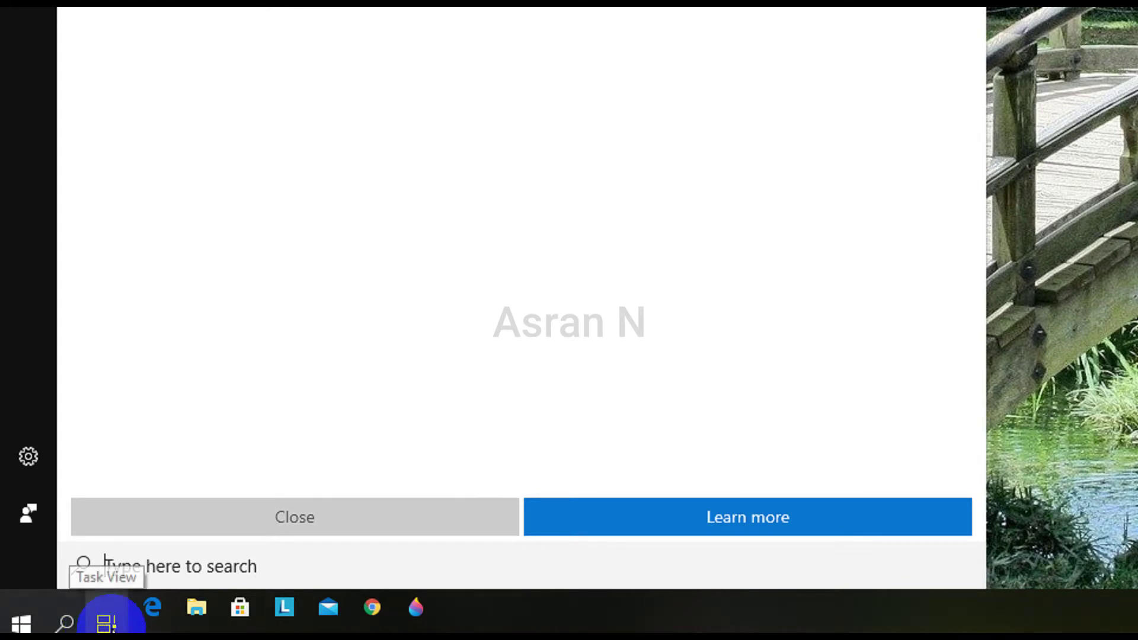
click(106, 621)
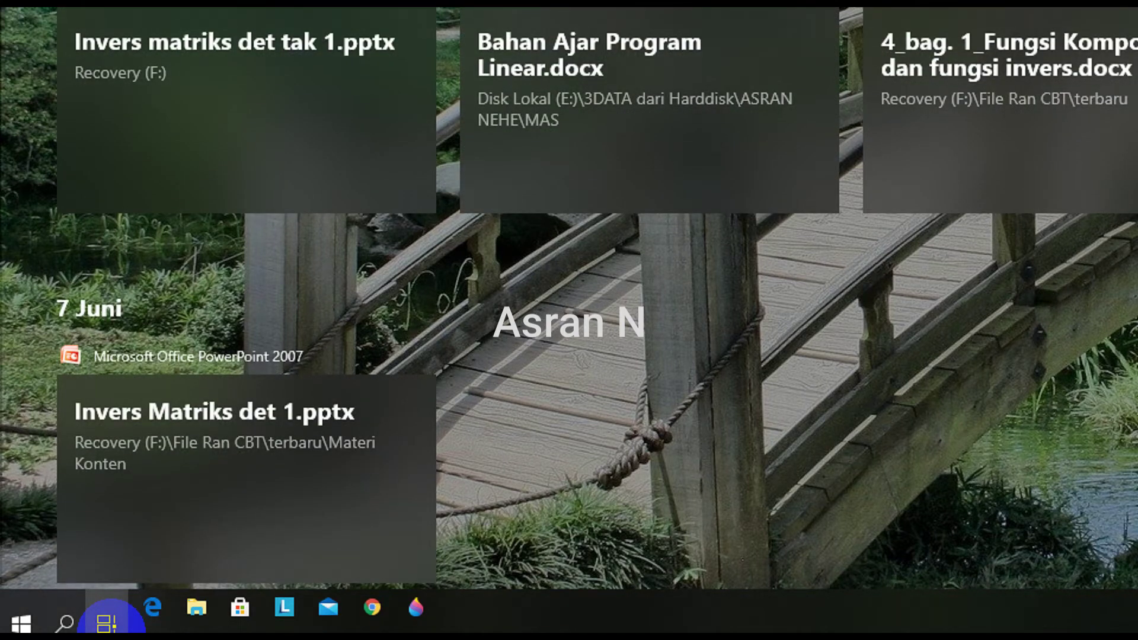
click(106, 621)
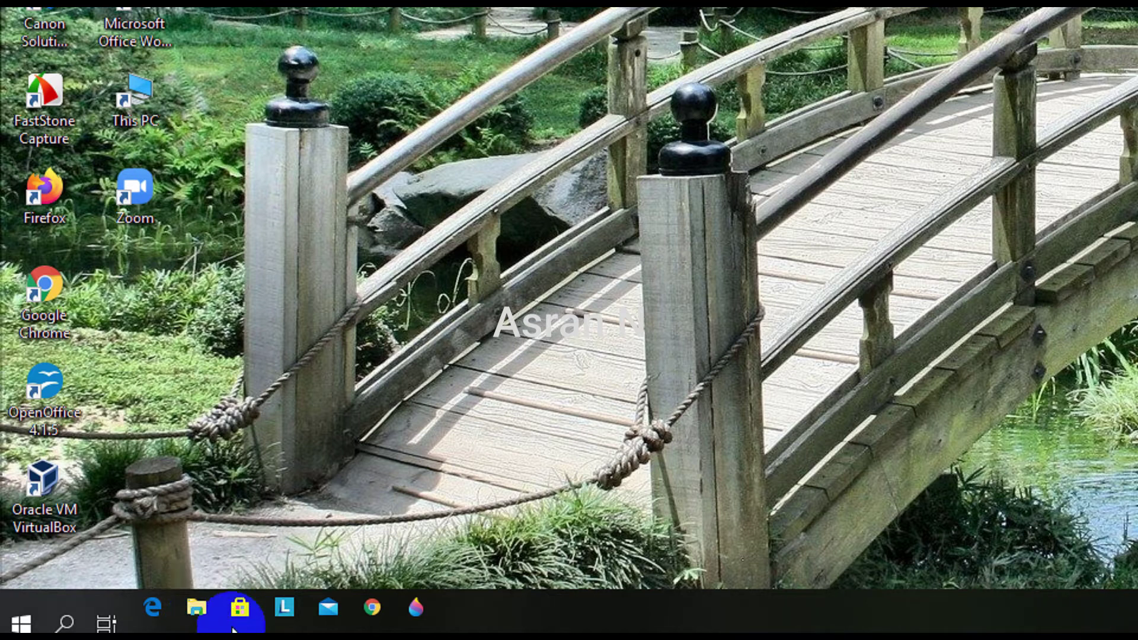
click(358, 620)
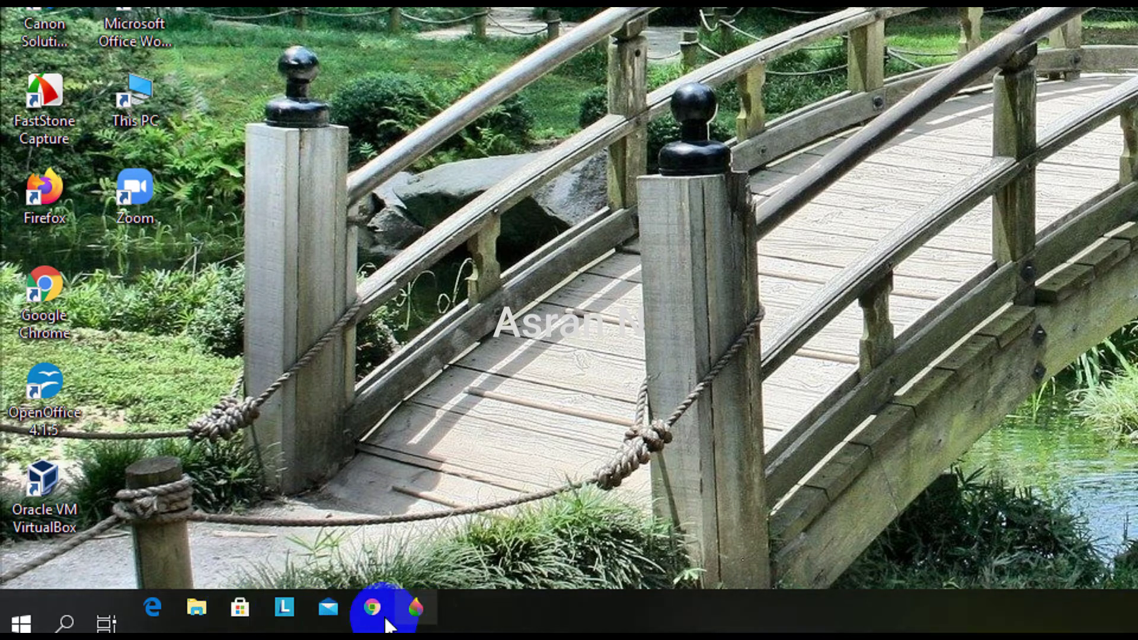
click(347, 626)
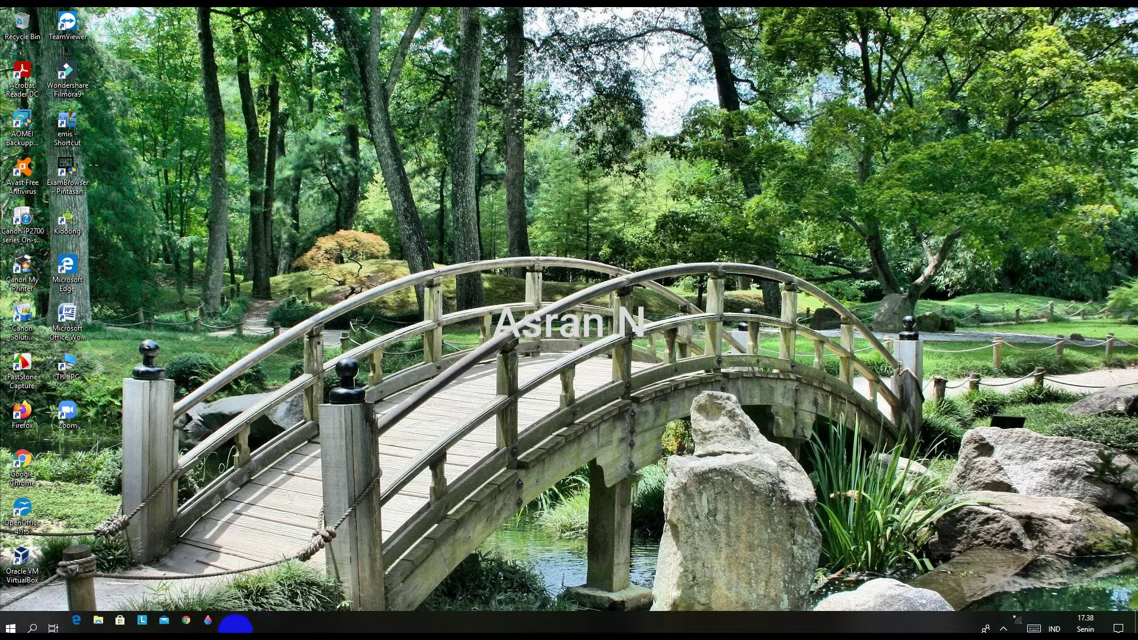
Launch Microsoft Office Word from the desktop, minimize and restore its blank document window, and close it.
double_click(76, 329)
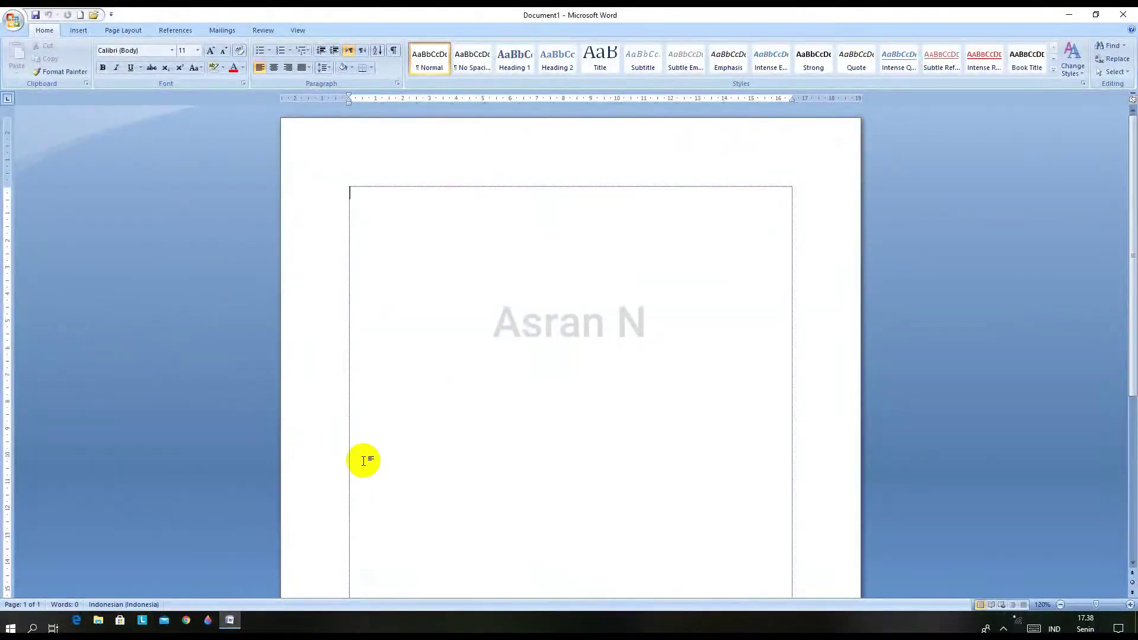
click(235, 626)
click(231, 623)
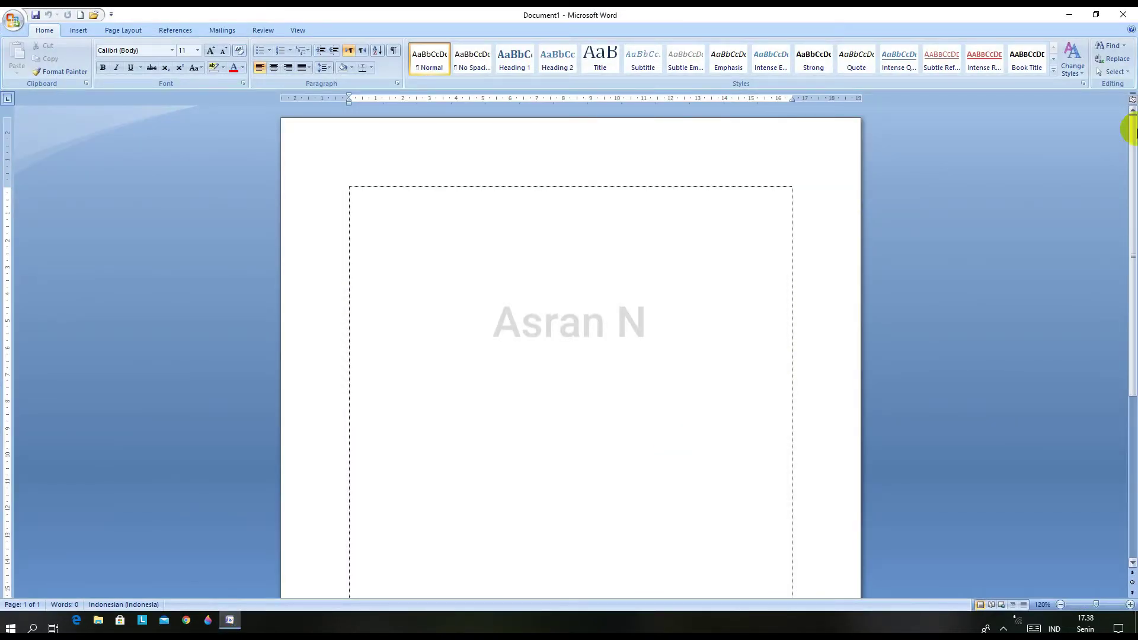
click(1122, 13)
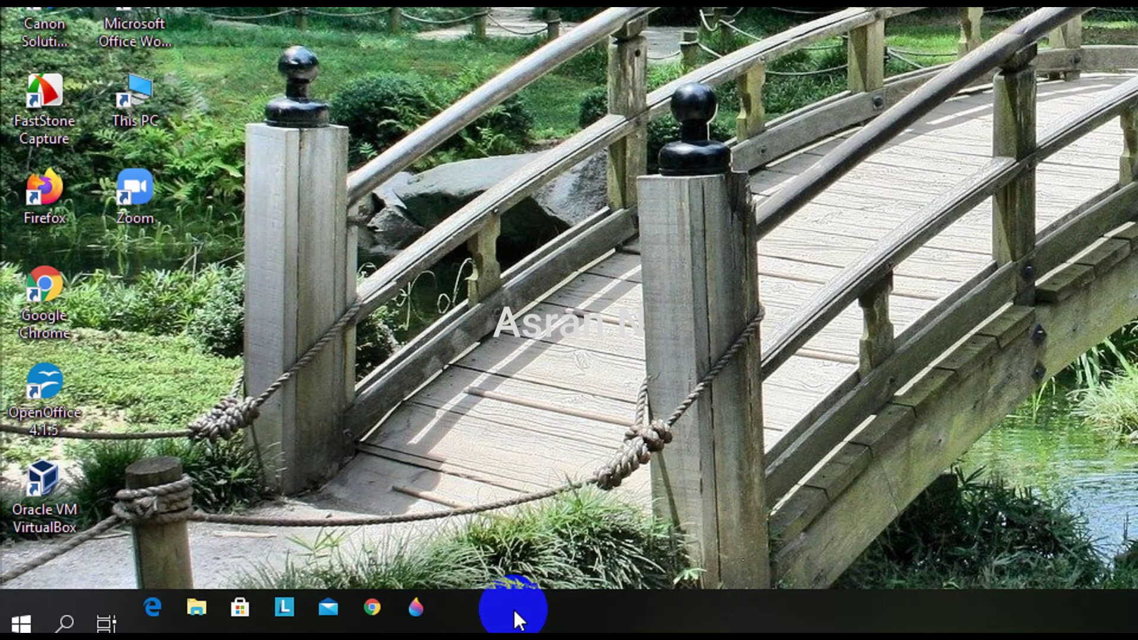
Open the taskbar settings and set the taskbar location on screen to Right.
right_click(514, 607)
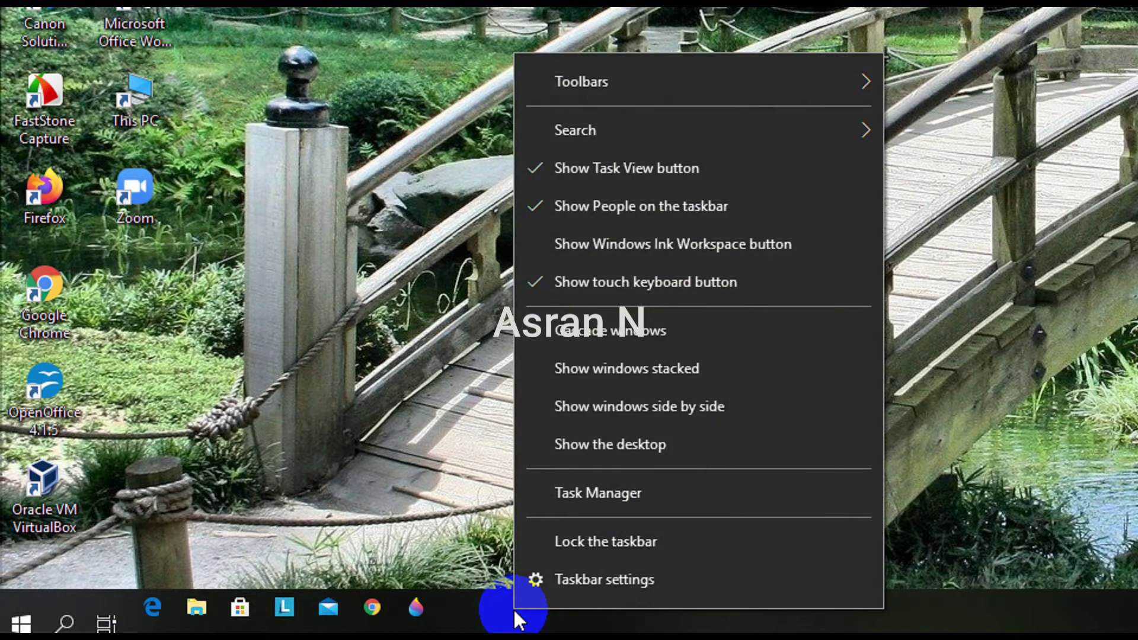
click(572, 582)
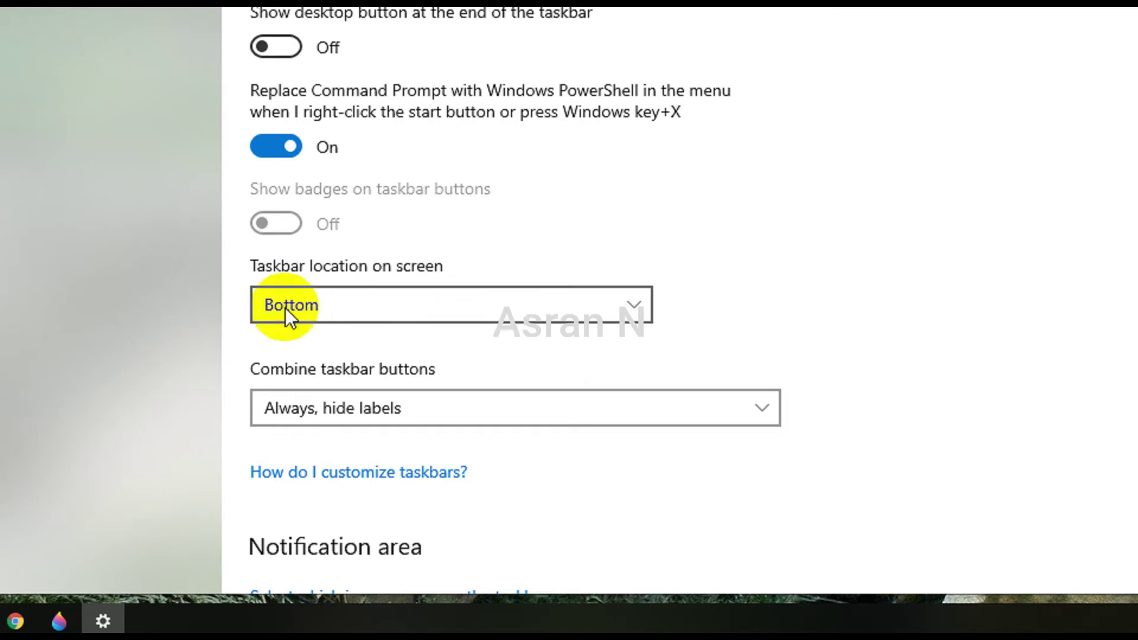
click(636, 307)
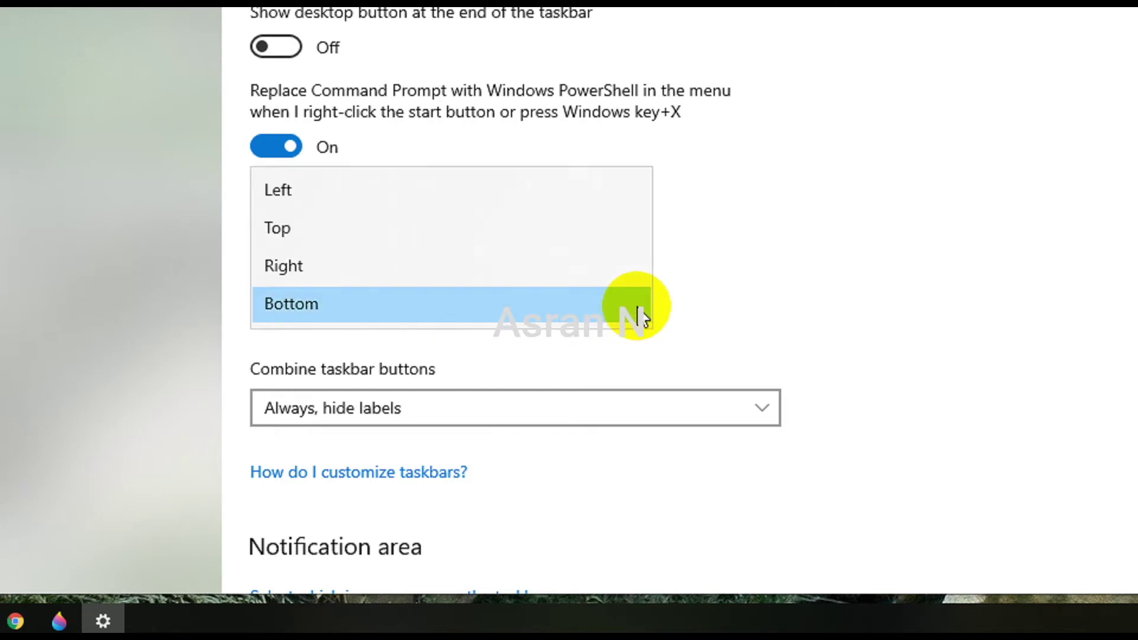
click(346, 265)
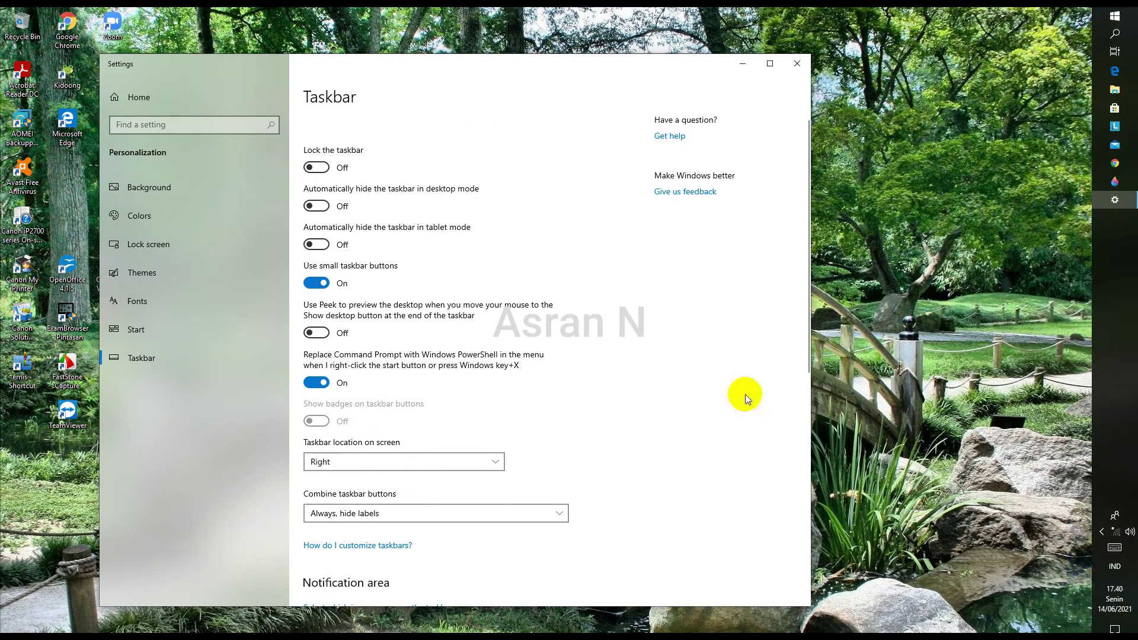
Set the taskbar location on screen to Top, followed by Left.
click(492, 466)
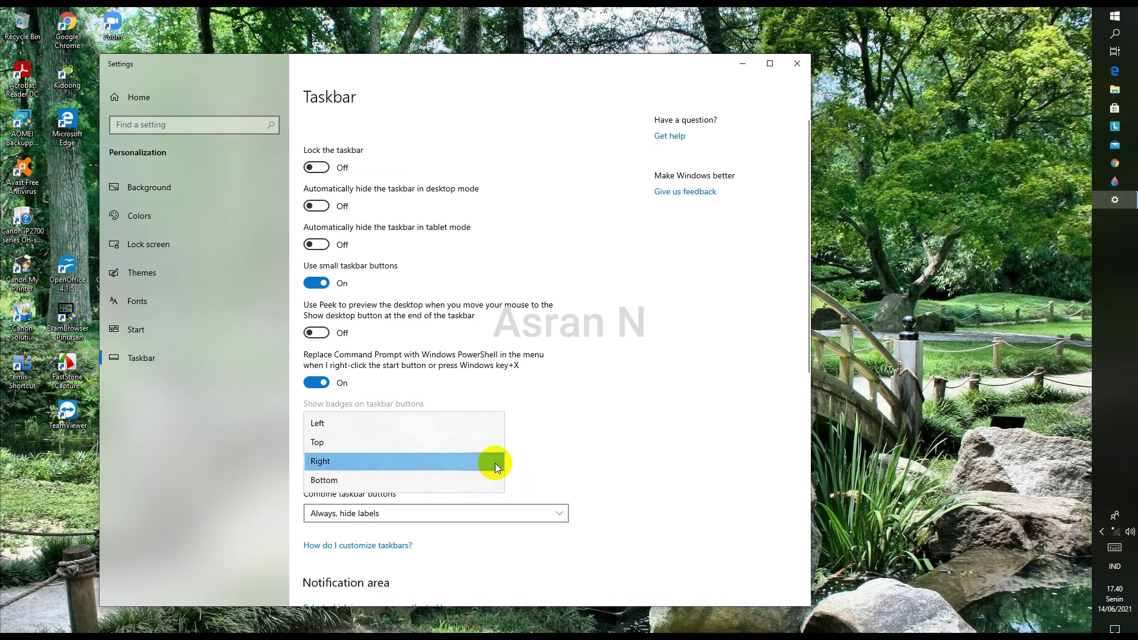
click(368, 442)
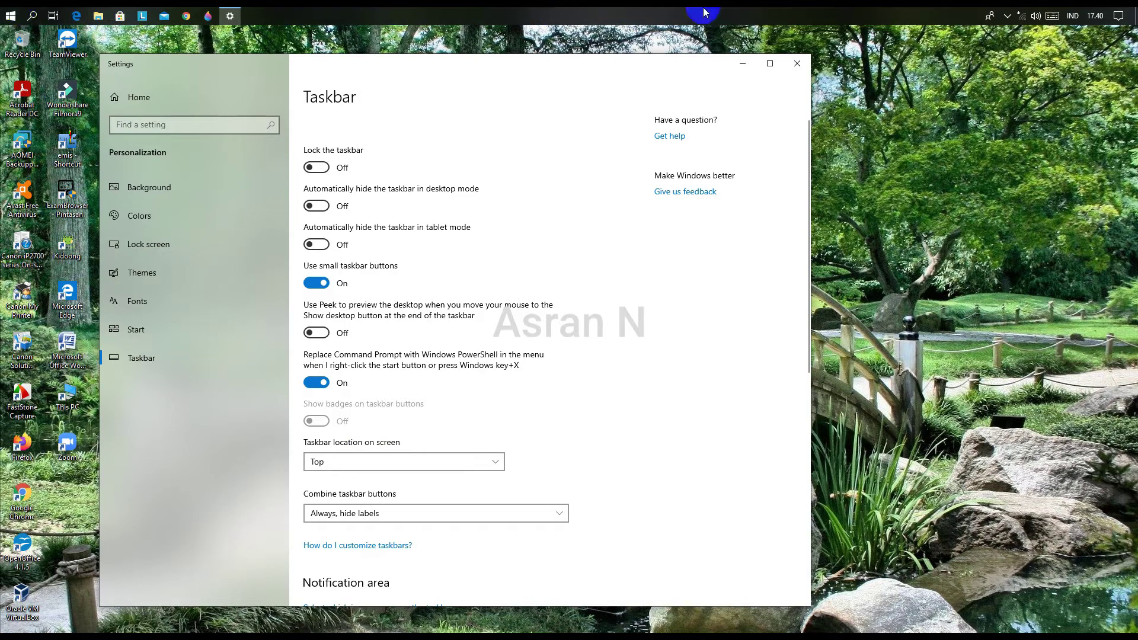
click(495, 461)
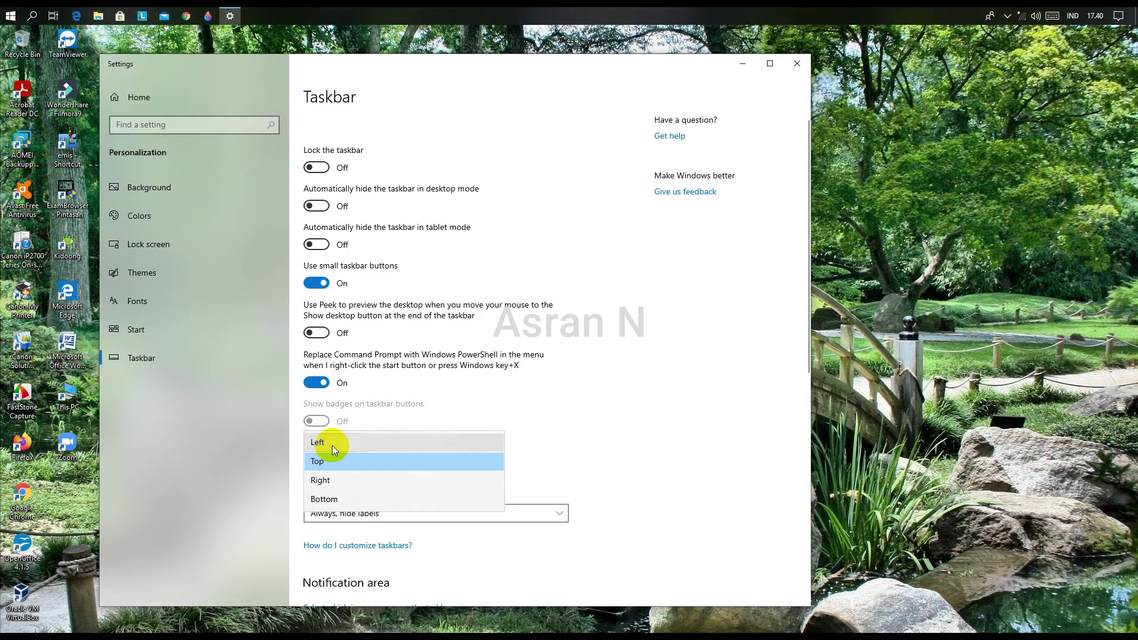
click(332, 445)
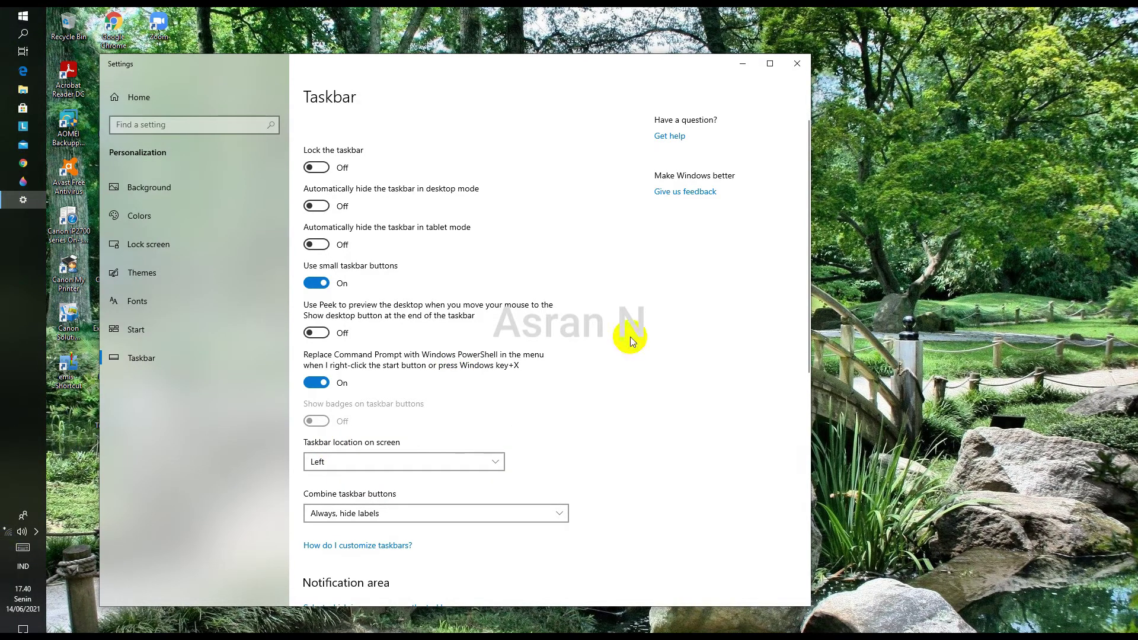
Set the taskbar location on screen back to Bottom.
click(499, 462)
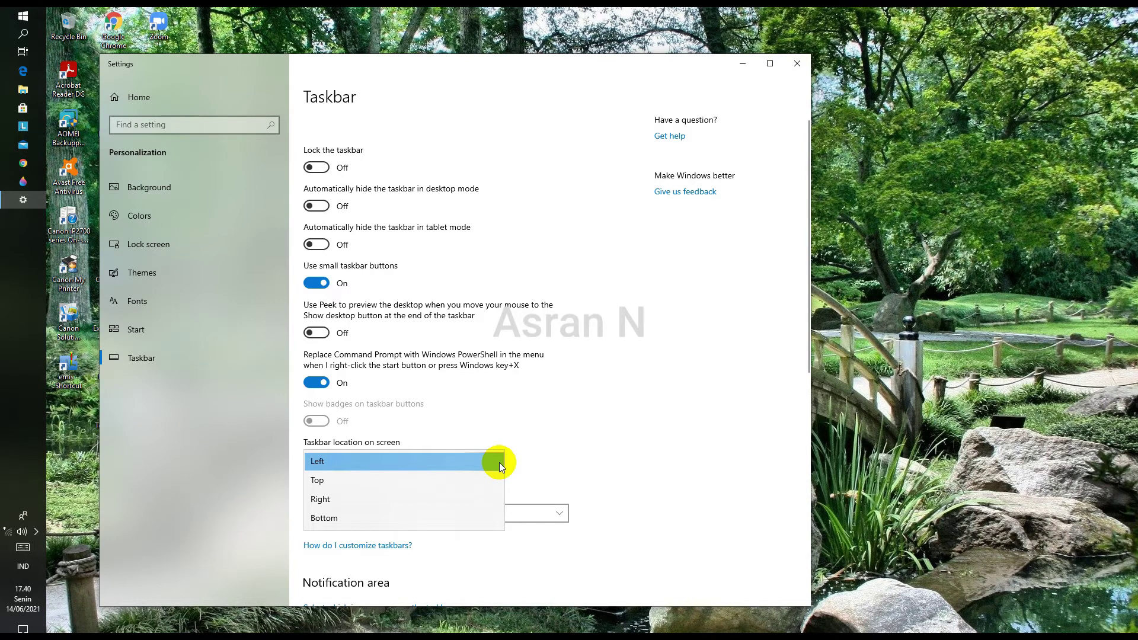
click(384, 518)
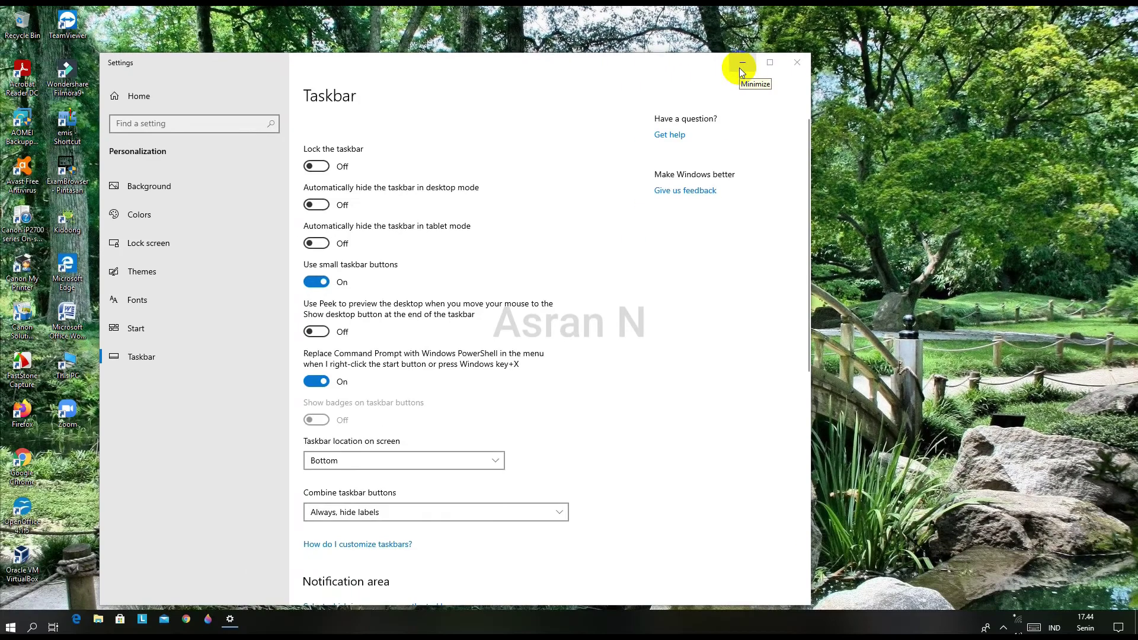
Minimize the Settings window and bring it back onto the desktop.
click(570, 130)
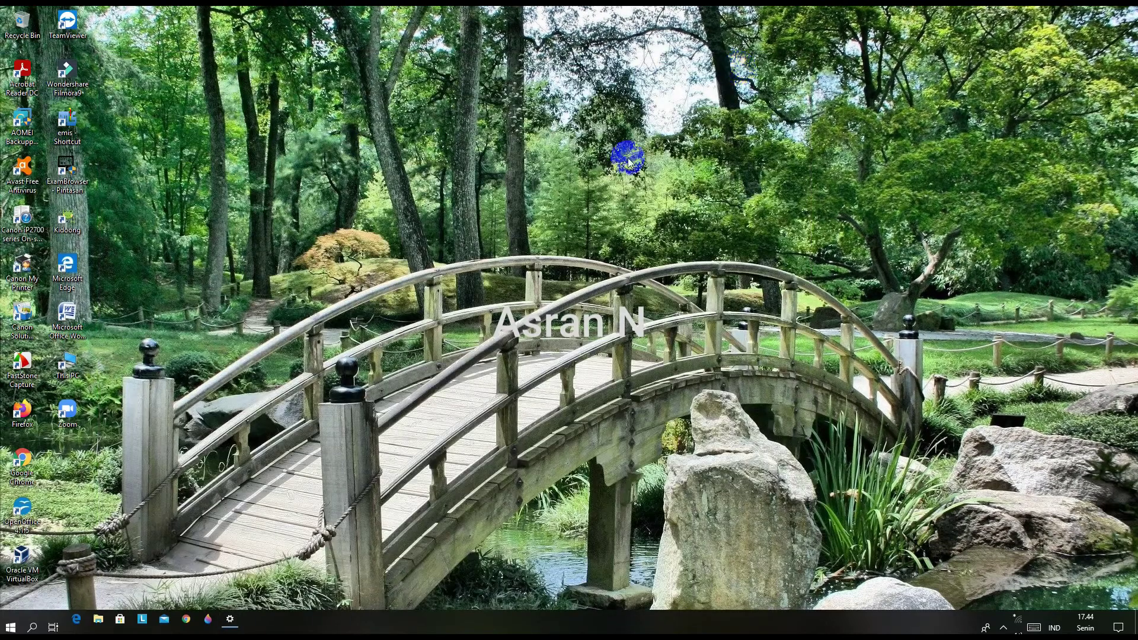
click(236, 626)
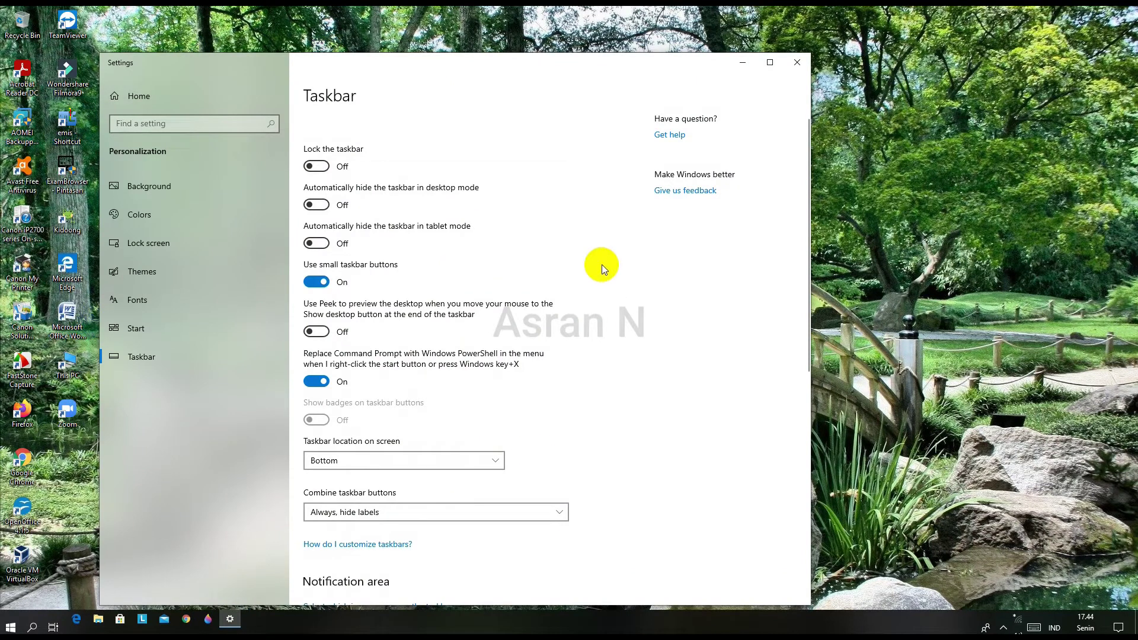
Maximize the Settings window, restore it down to its smaller size, and close it.
click(771, 66)
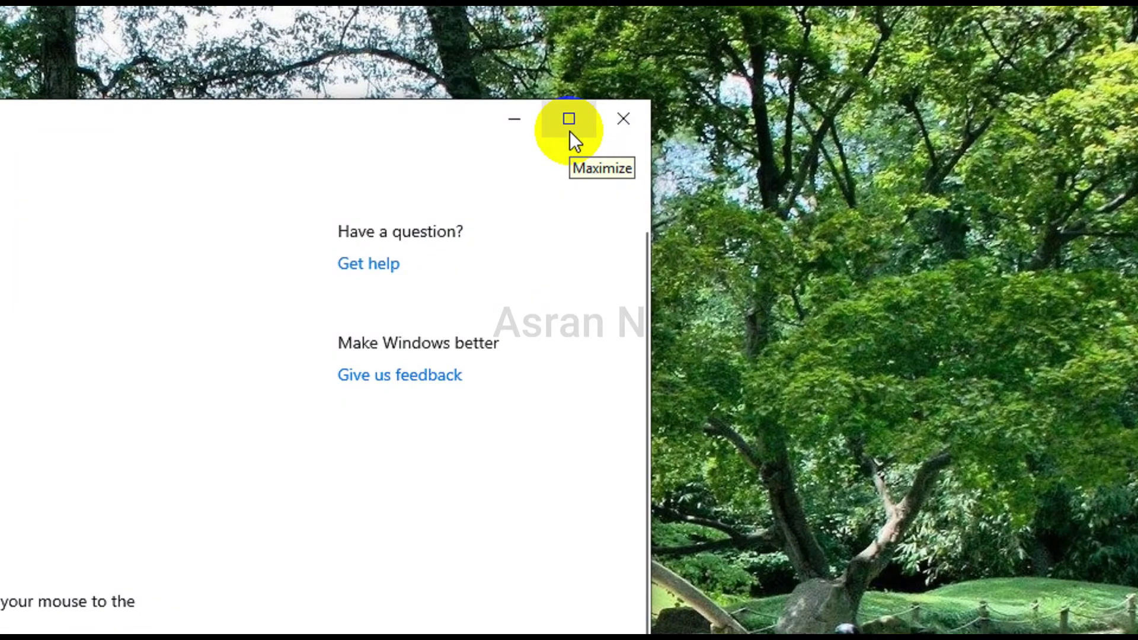
click(570, 130)
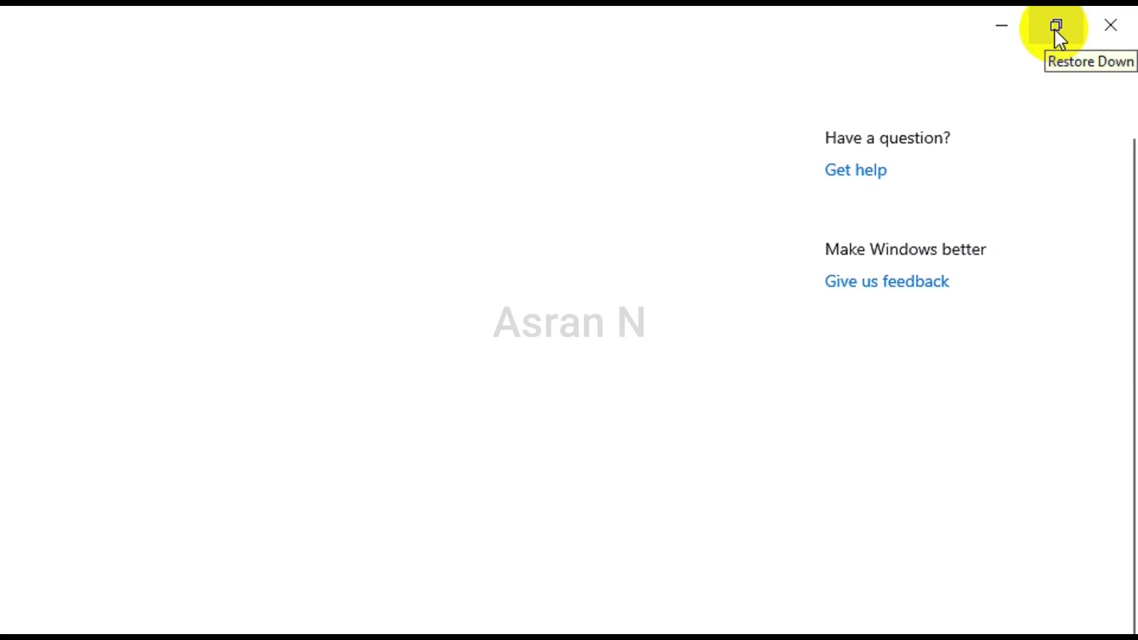
click(1056, 29)
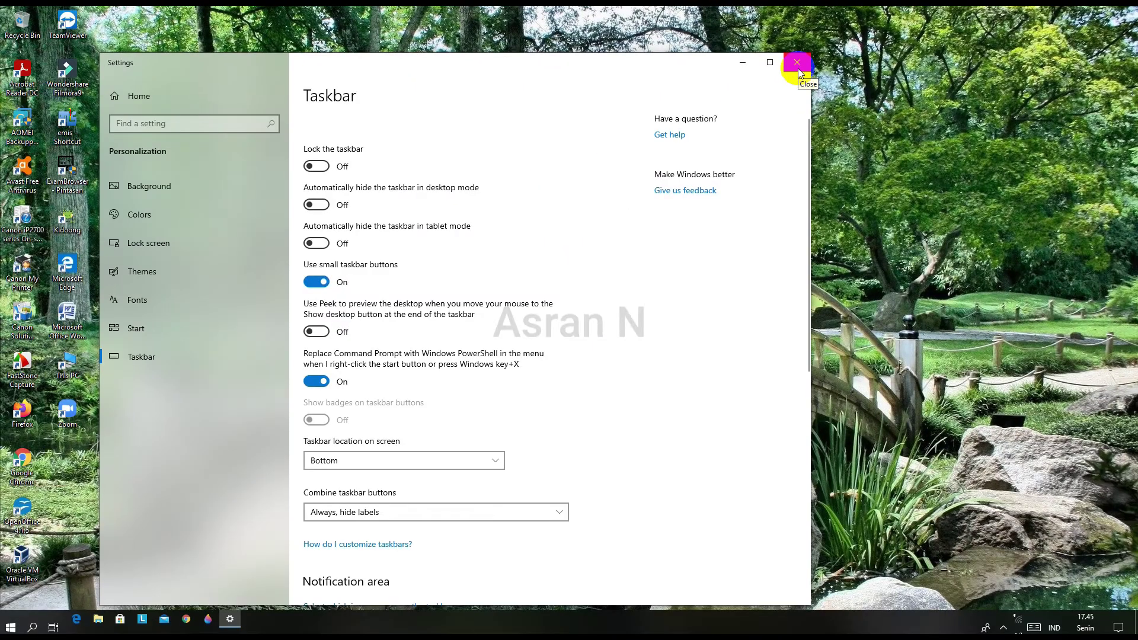
click(798, 63)
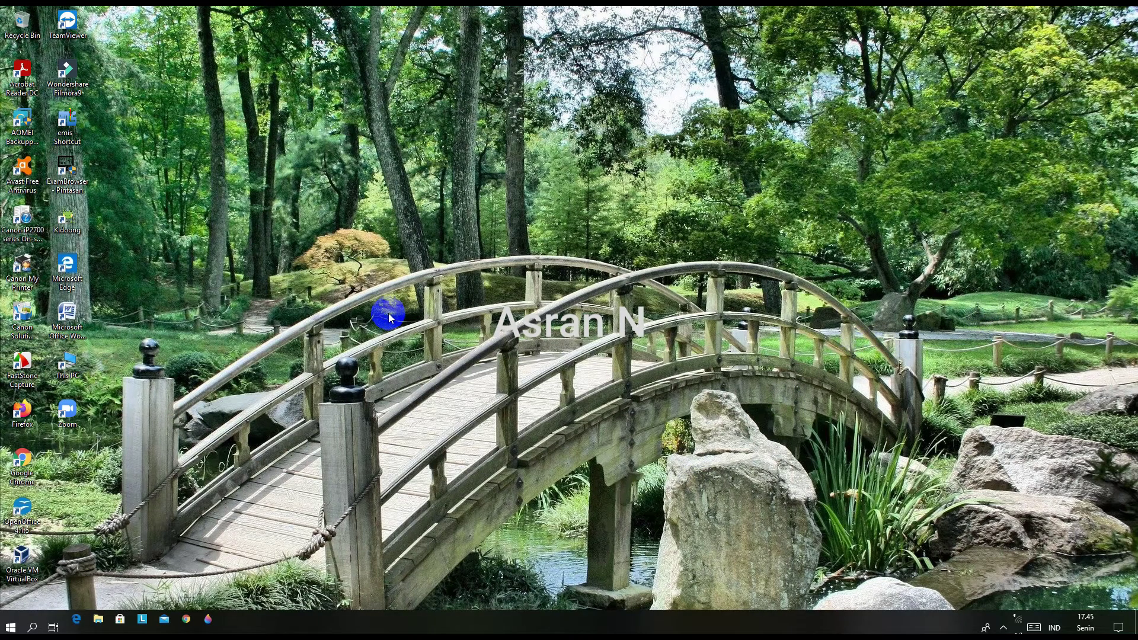
click(117, 28)
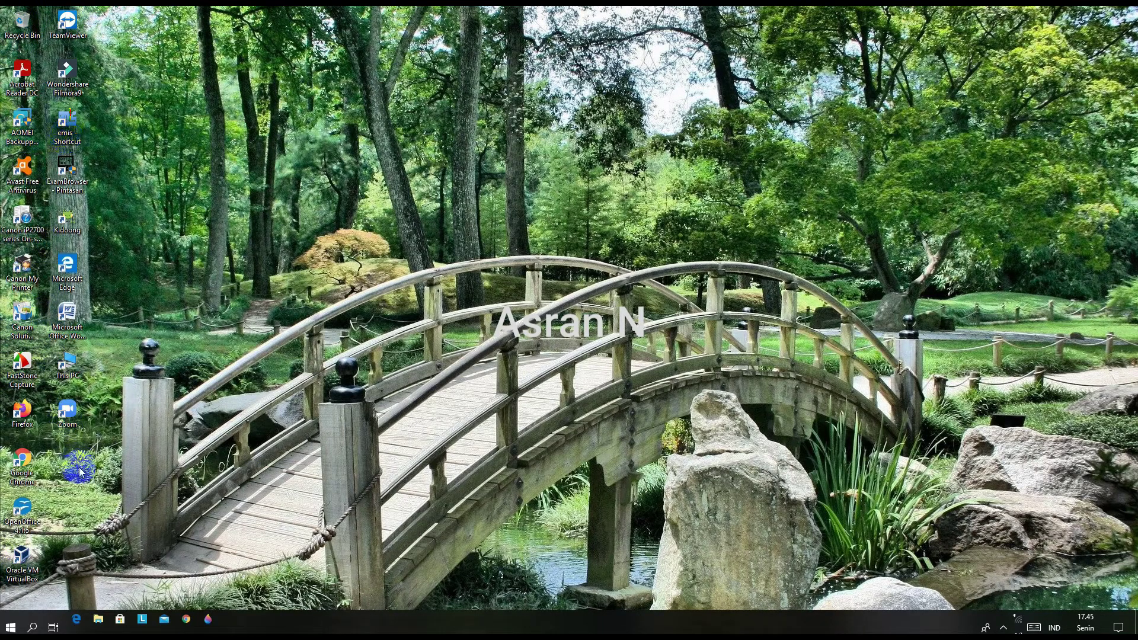
click(544, 248)
click(204, 272)
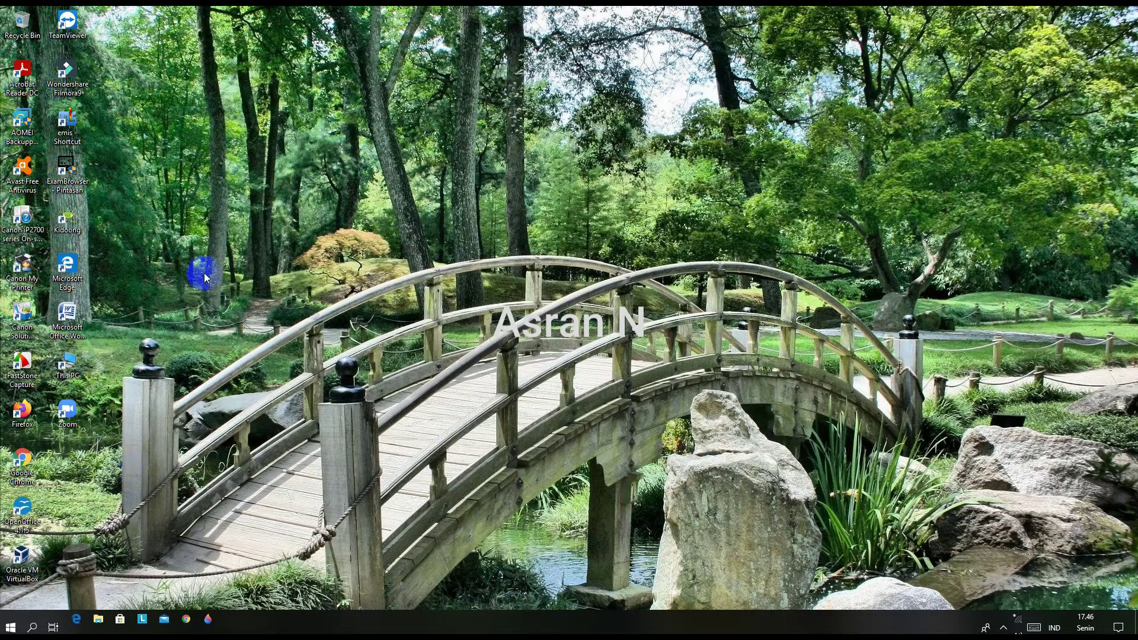
click(412, 207)
click(135, 453)
Browse the Start menu's app list down to the entries under W and close the menu.
click(11, 627)
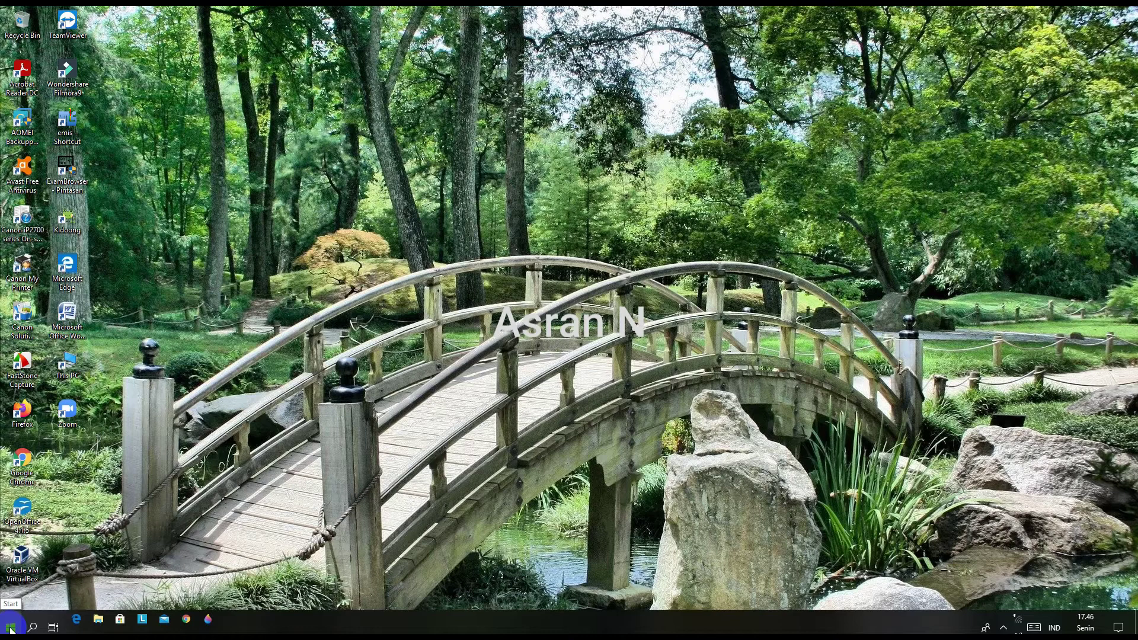
click(10, 629)
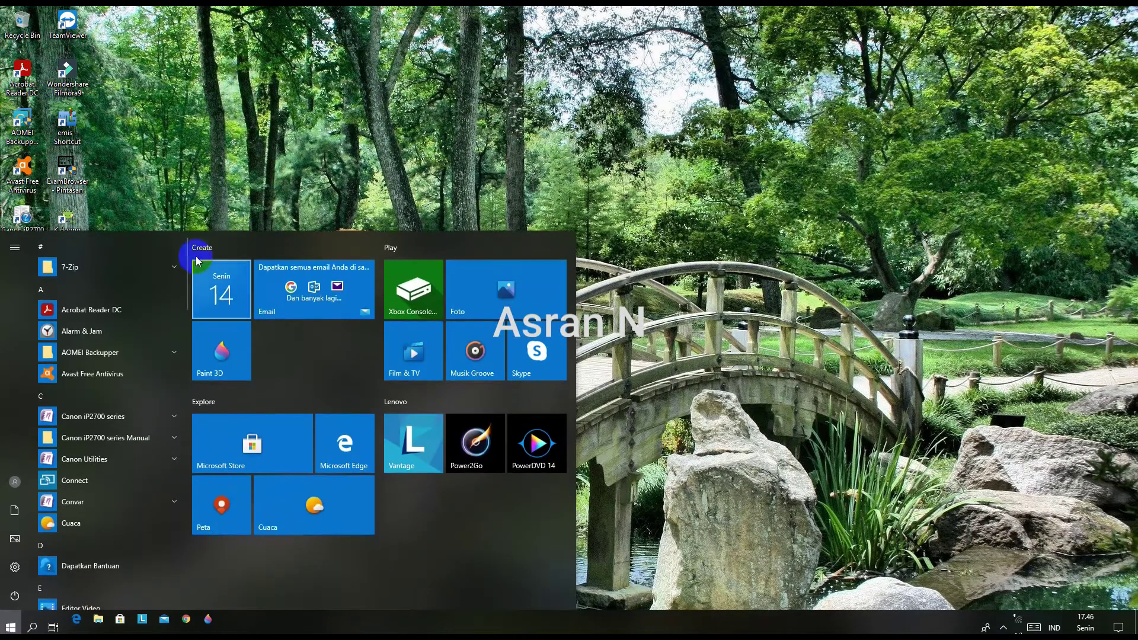
scroll(184, 296, down, 10)
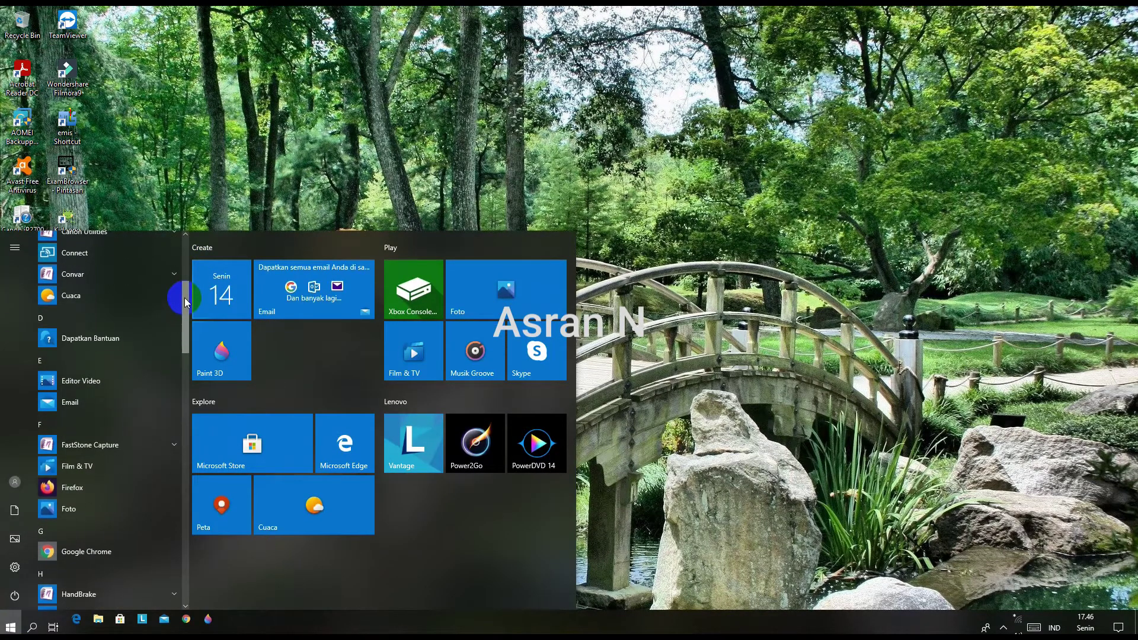
scroll(184, 298, down, 3)
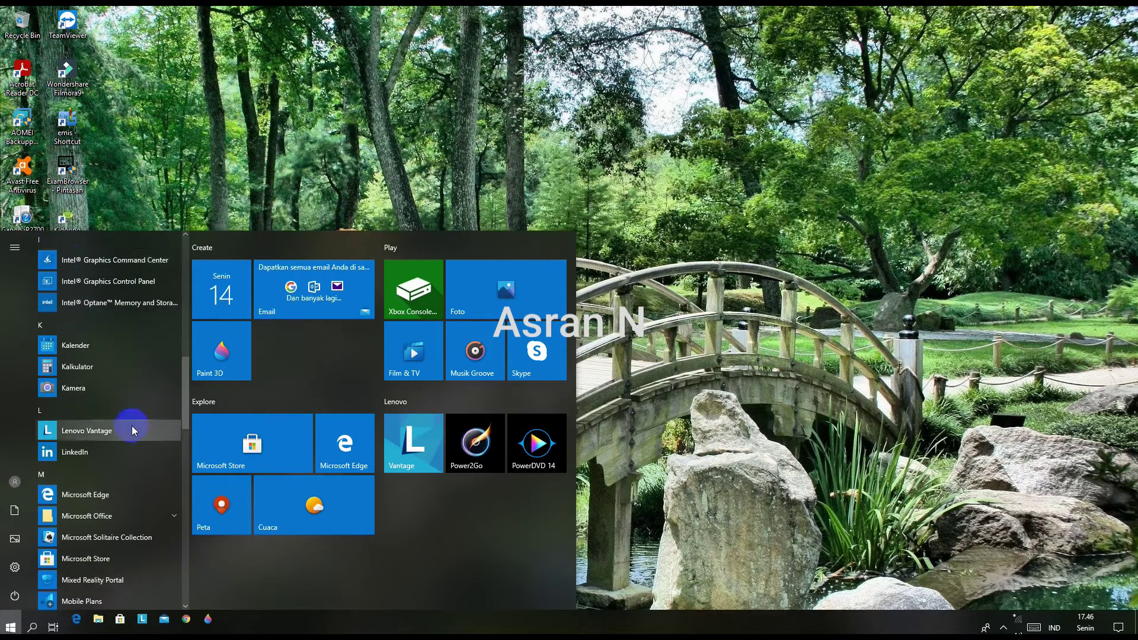
scroll(181, 411, down, 5)
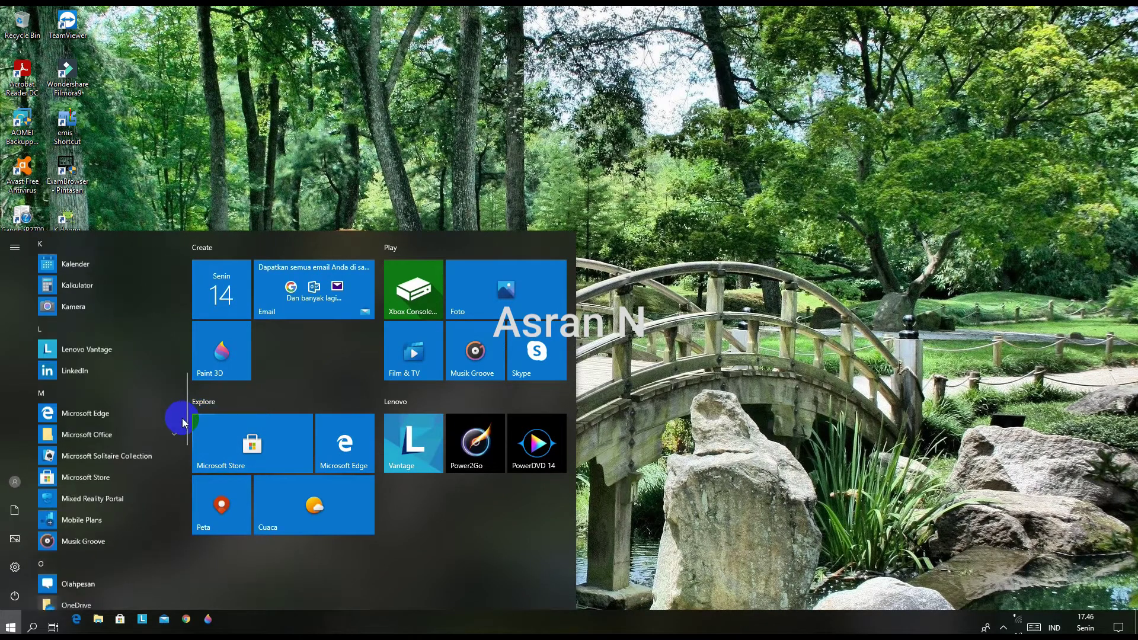
scroll(183, 424, down, 8)
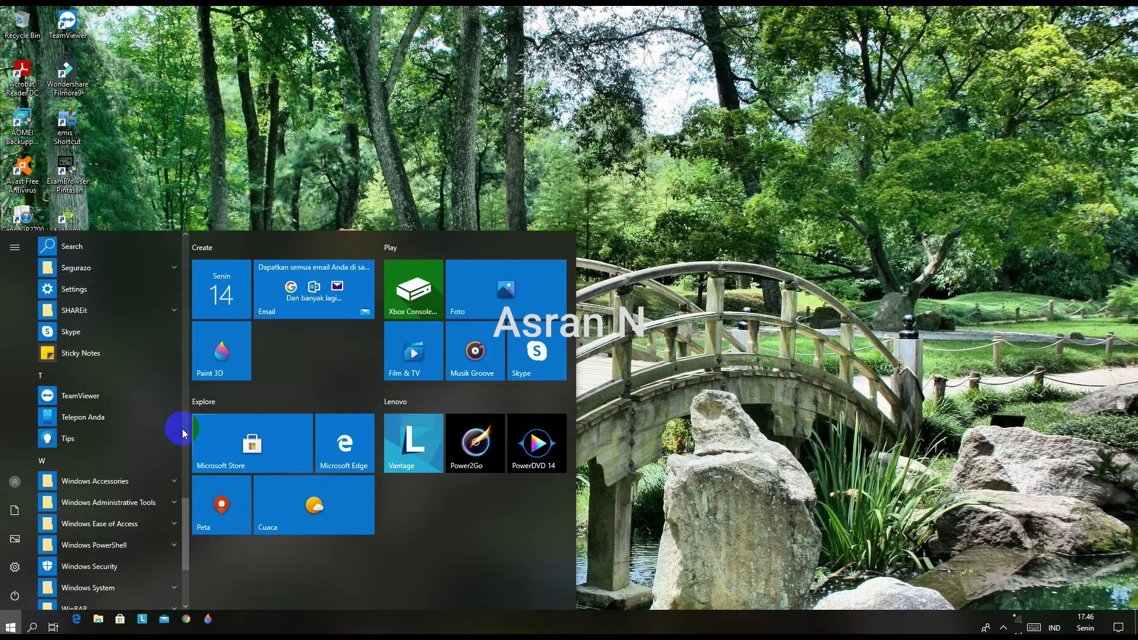
click(228, 192)
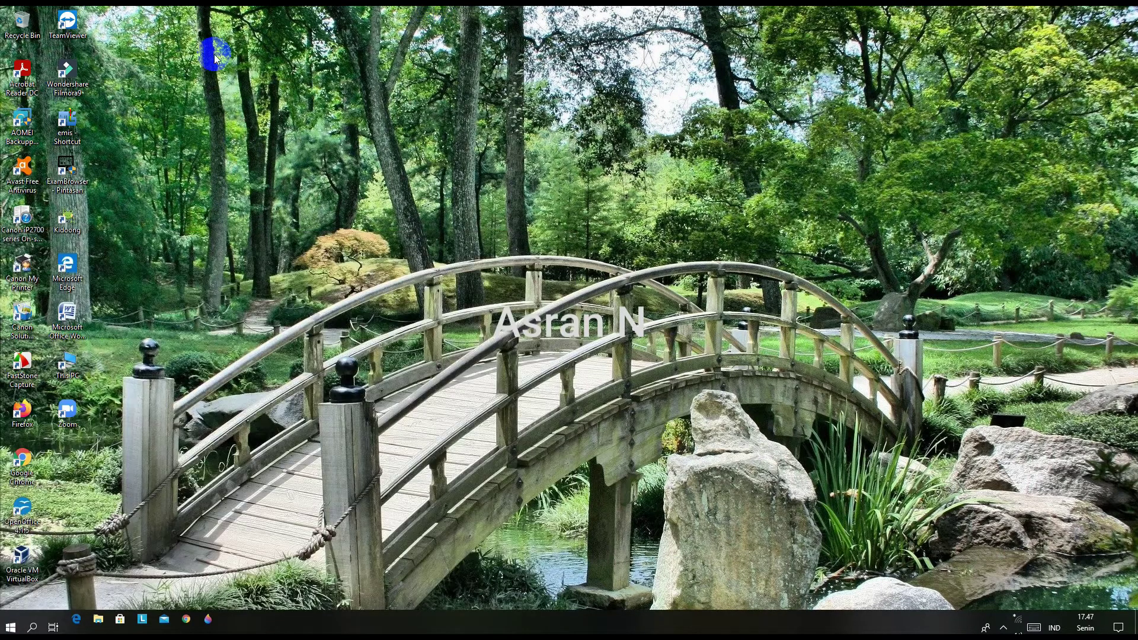
Open the file location of Microsoft Office Excel 2007 from the Microsoft Office group in the Start menu's app list.
drag(92, 415, 12, 630)
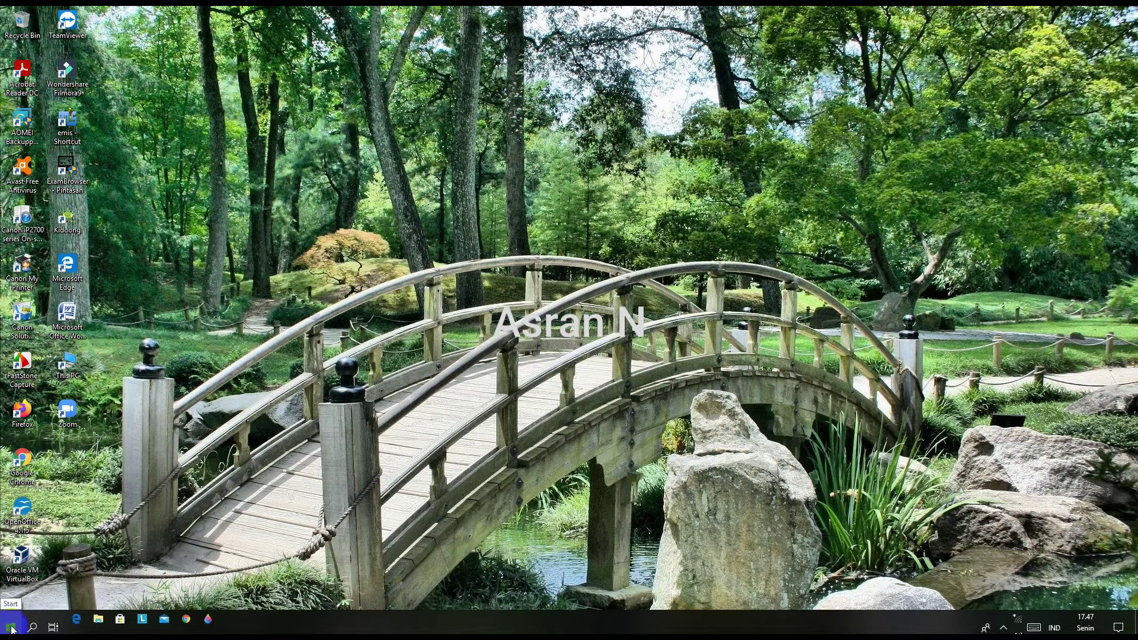
click(12, 630)
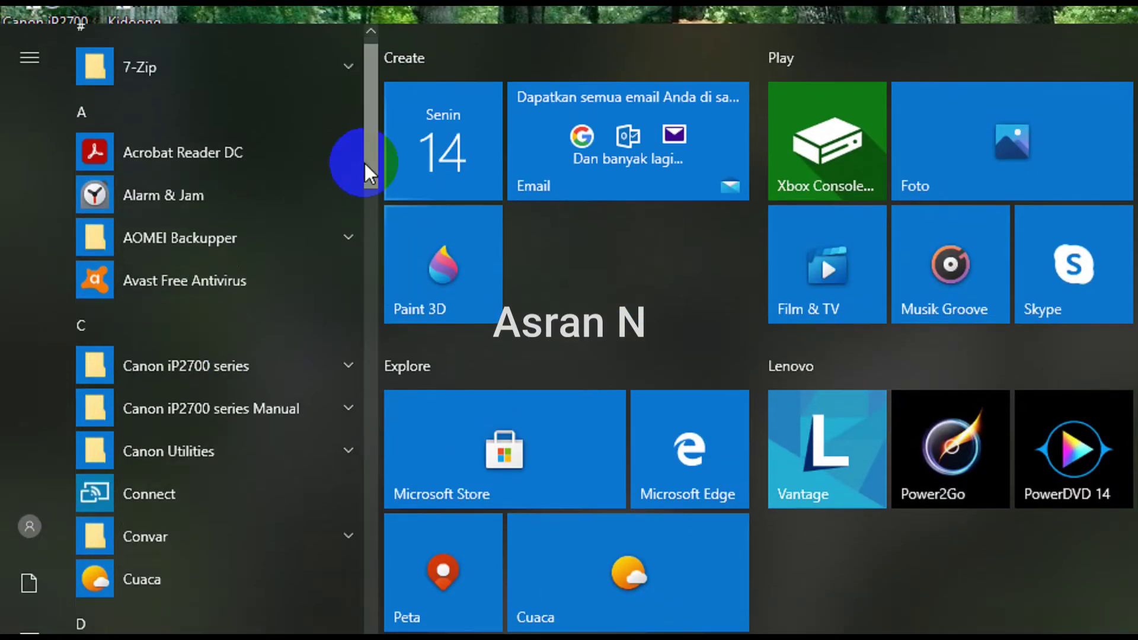
scroll(364, 157, down, 5)
scroll(363, 217, down, 10)
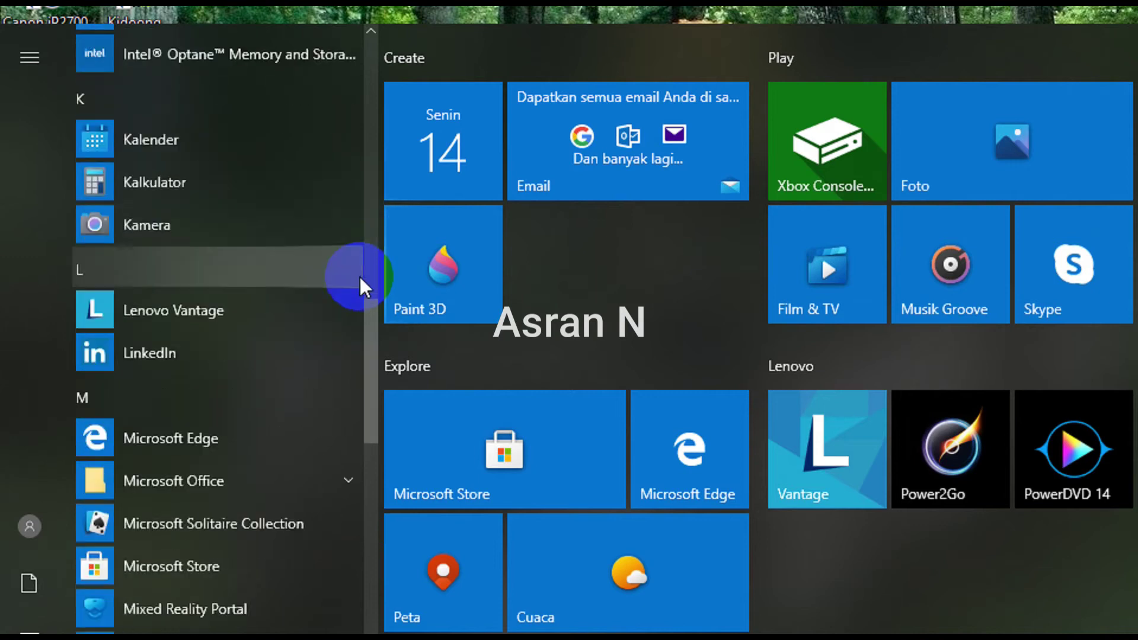
click(344, 250)
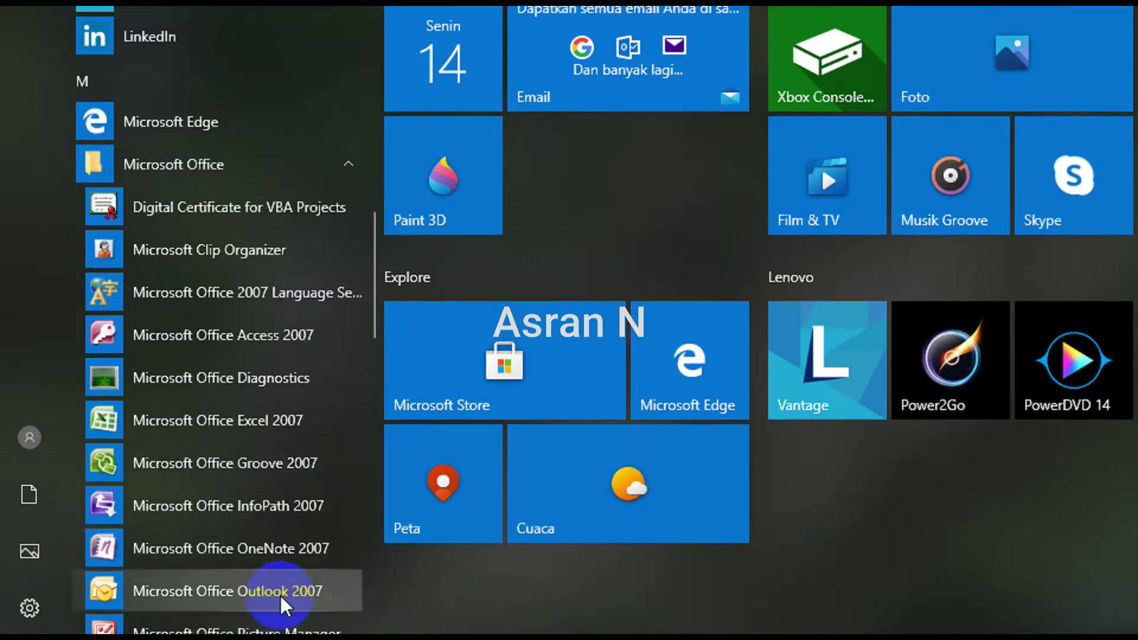
scroll(280, 596, down, 4)
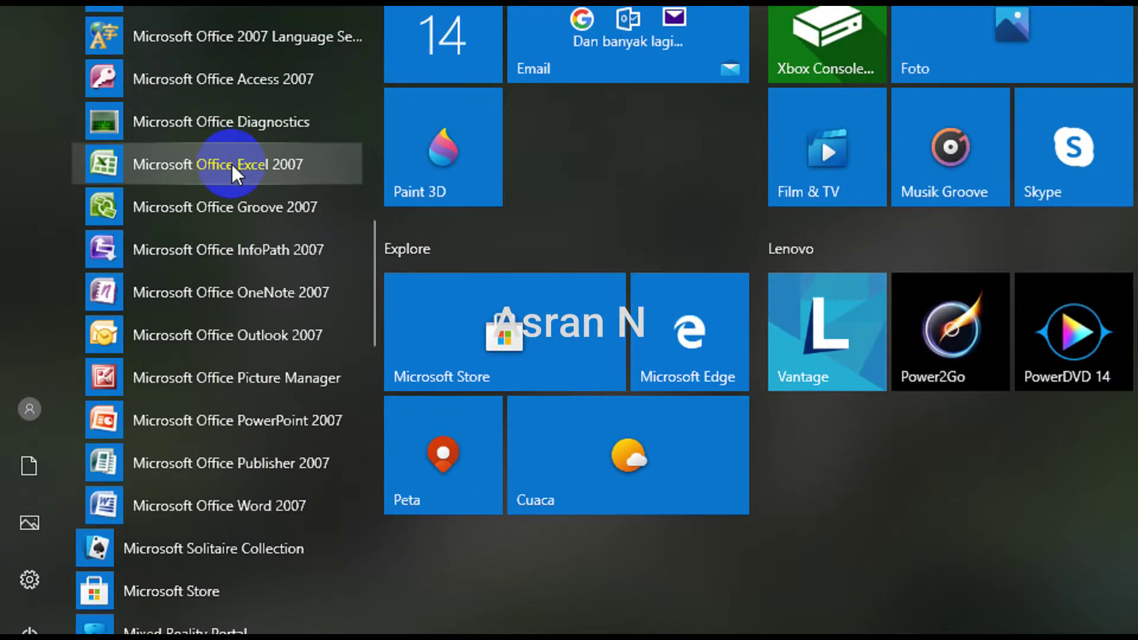
right_click(232, 165)
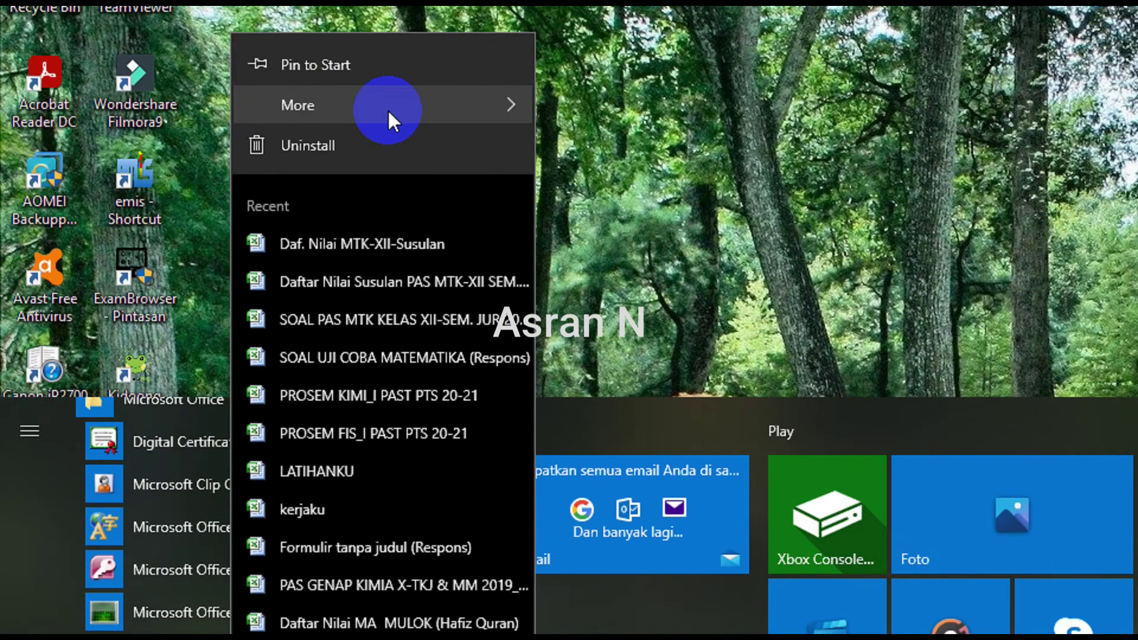
mouse_move(388, 148)
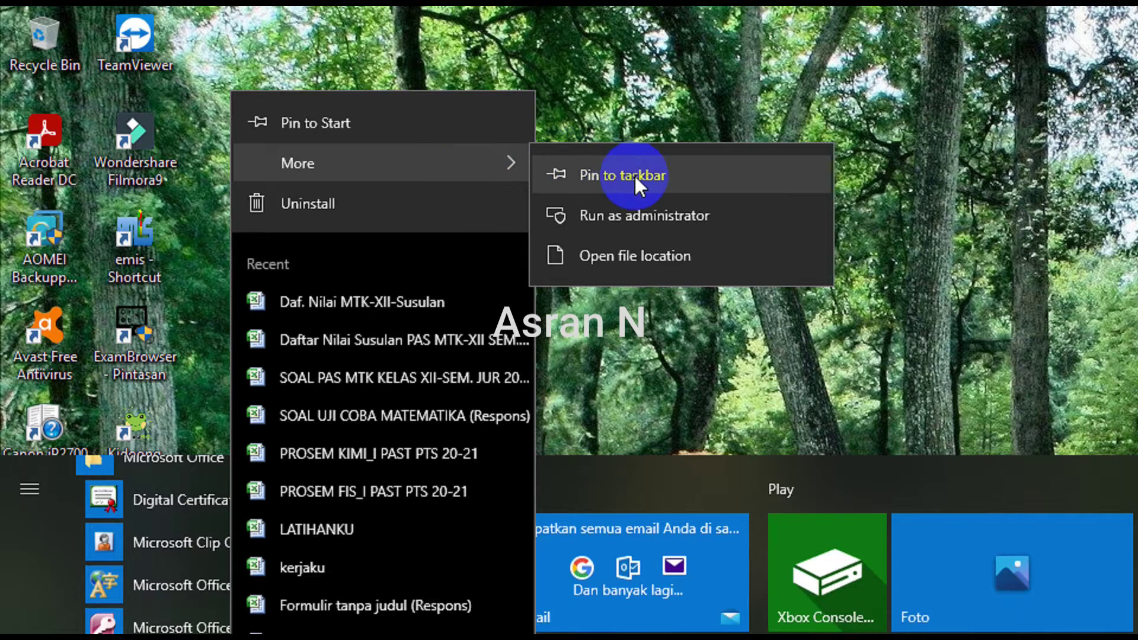
click(639, 259)
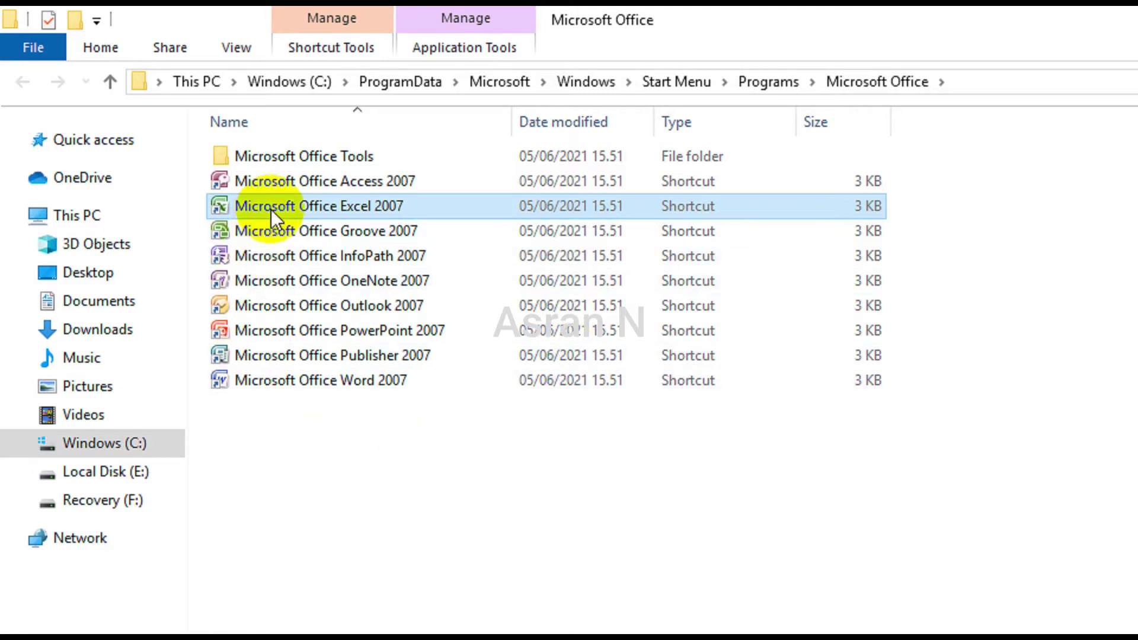
Send Microsoft Office Excel 2007 to the desktop as a shortcut.
right_click(390, 206)
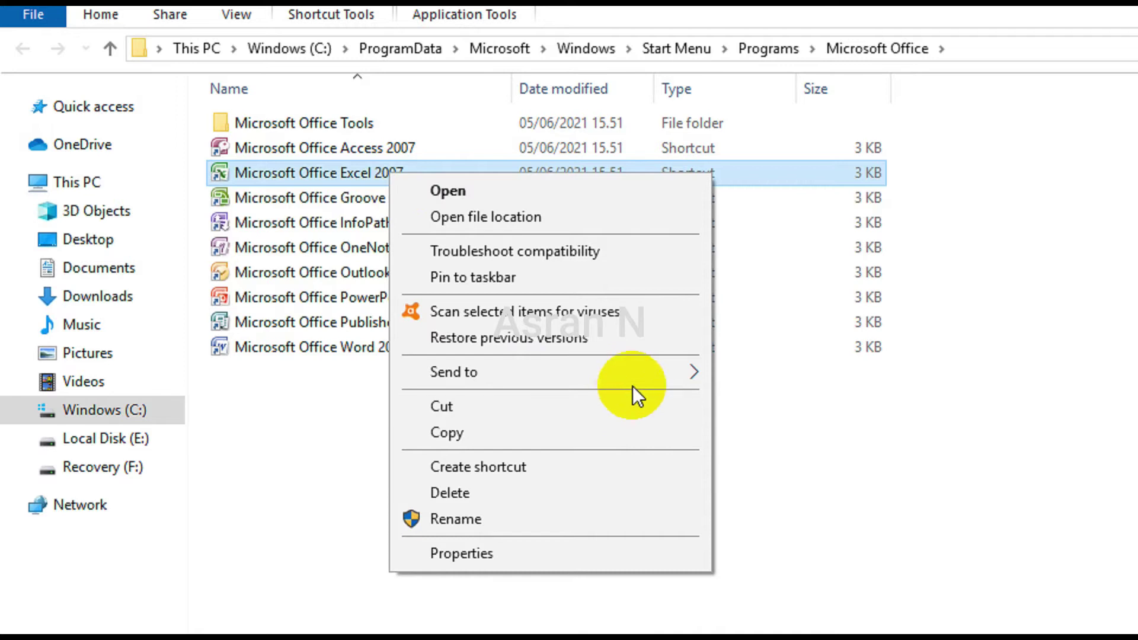
mouse_move(632, 383)
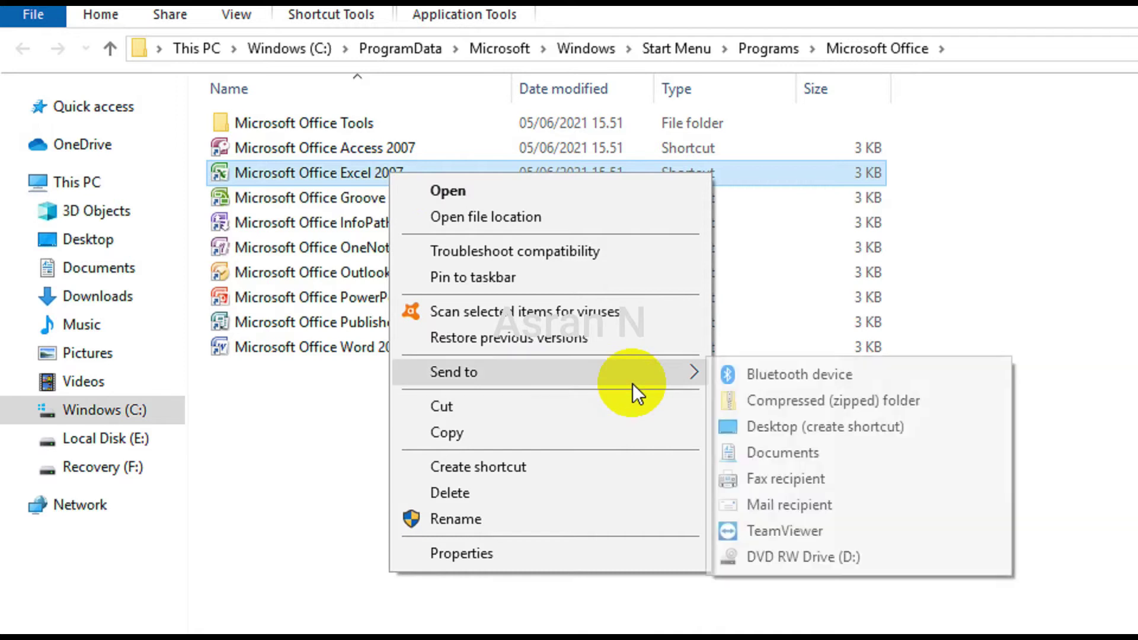
click(890, 431)
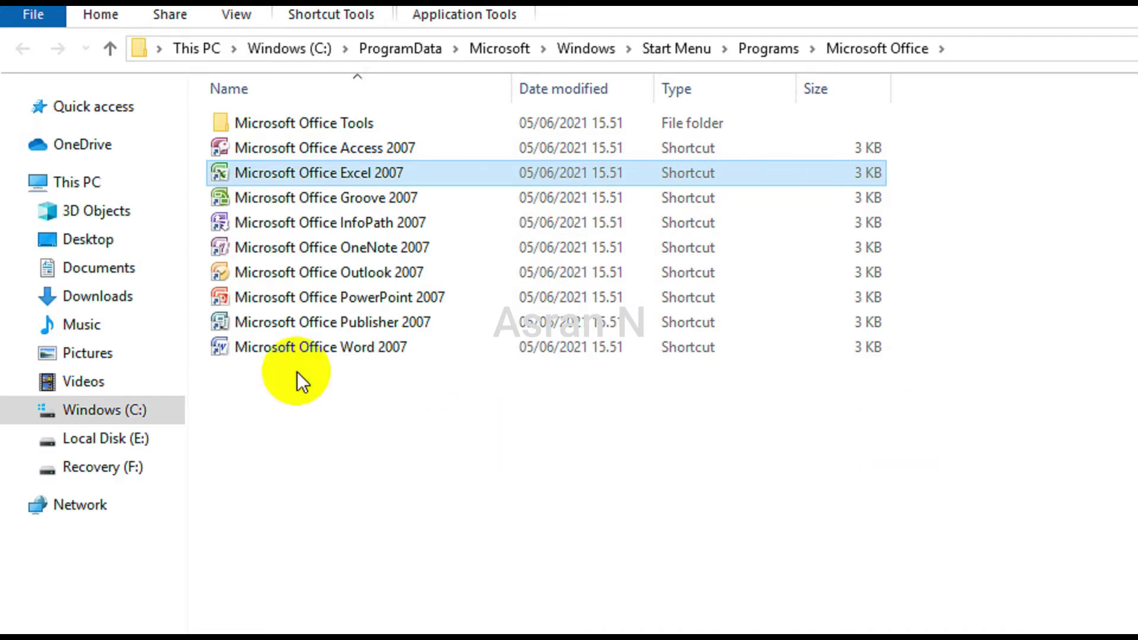
Send Microsoft Office PowerPoint 2007 to the desktop as a shortcut.
click(314, 301)
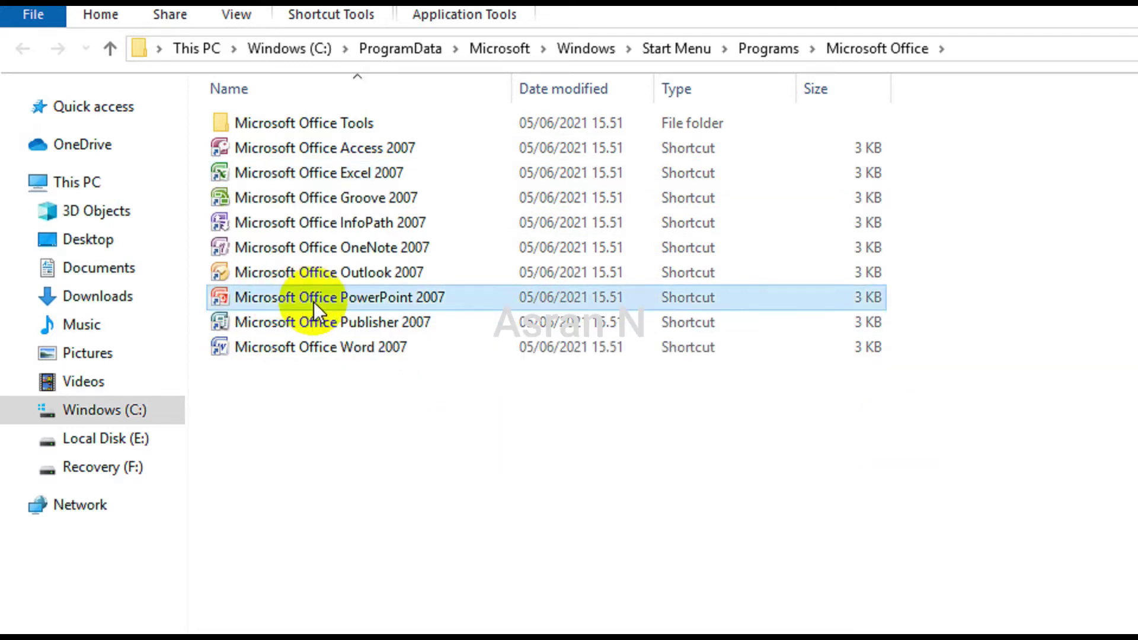
right_click(314, 302)
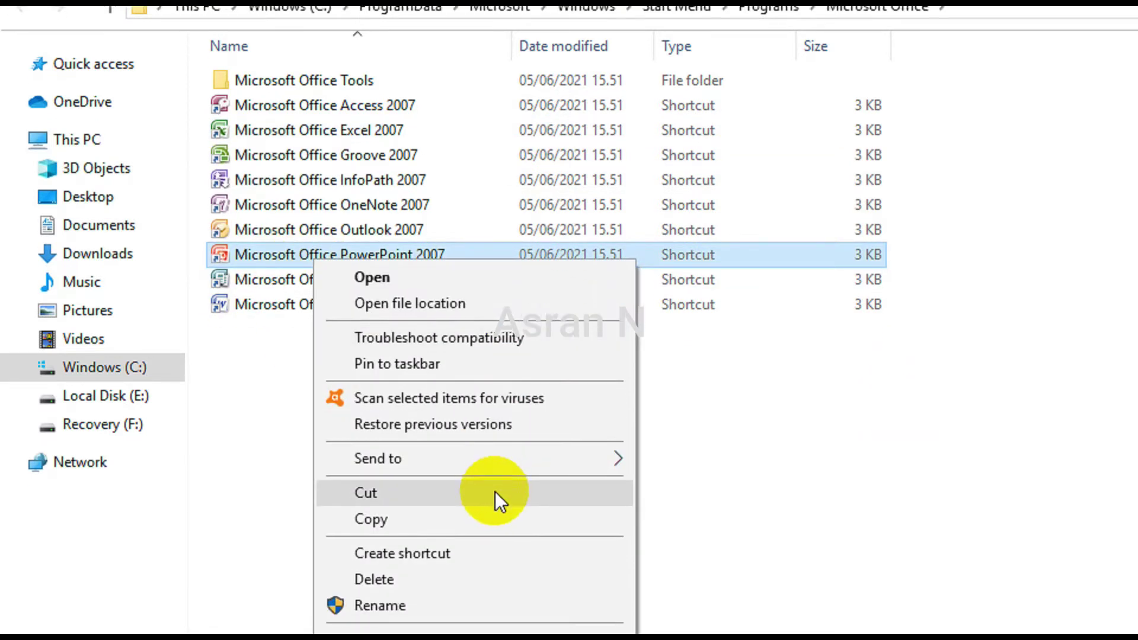
mouse_move(548, 451)
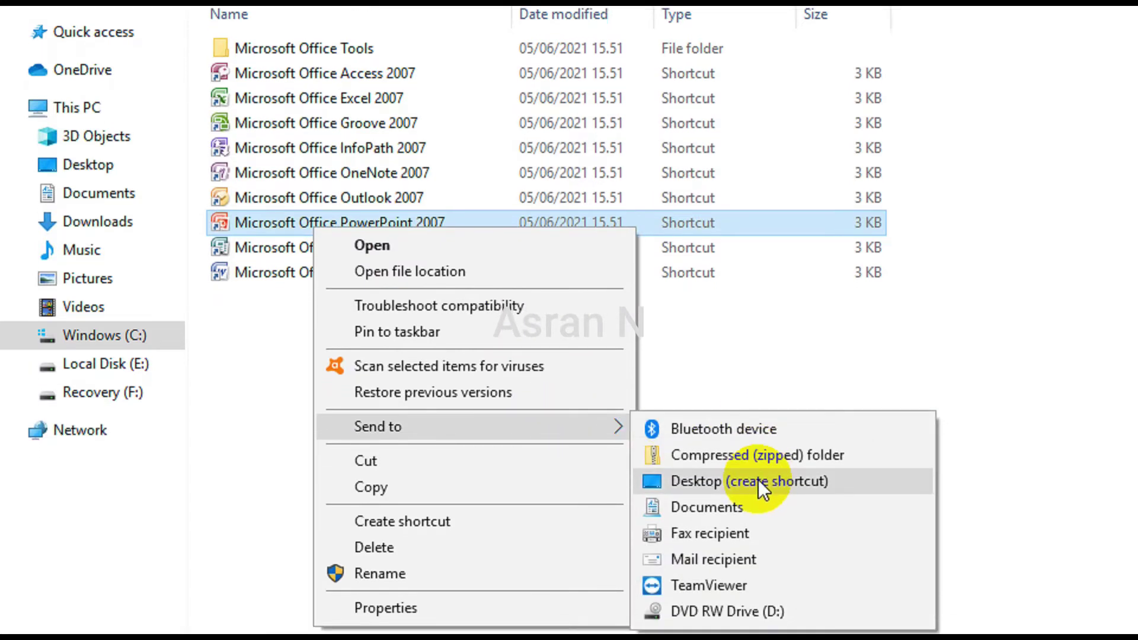
click(759, 478)
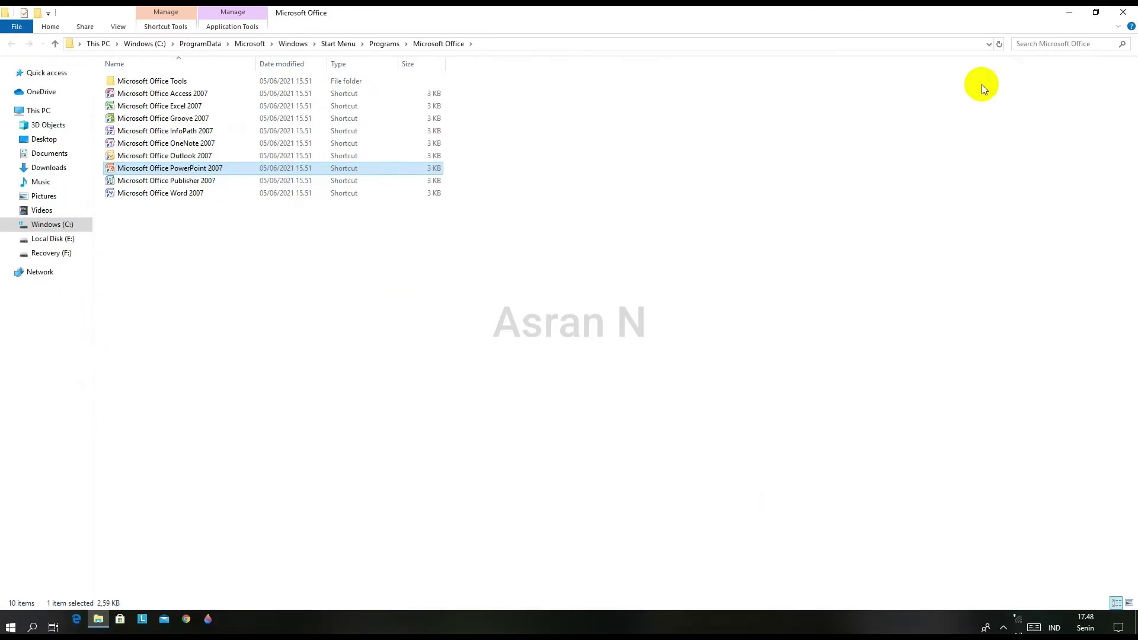
Close the Microsoft Office folder window and refresh the desktop.
click(1122, 13)
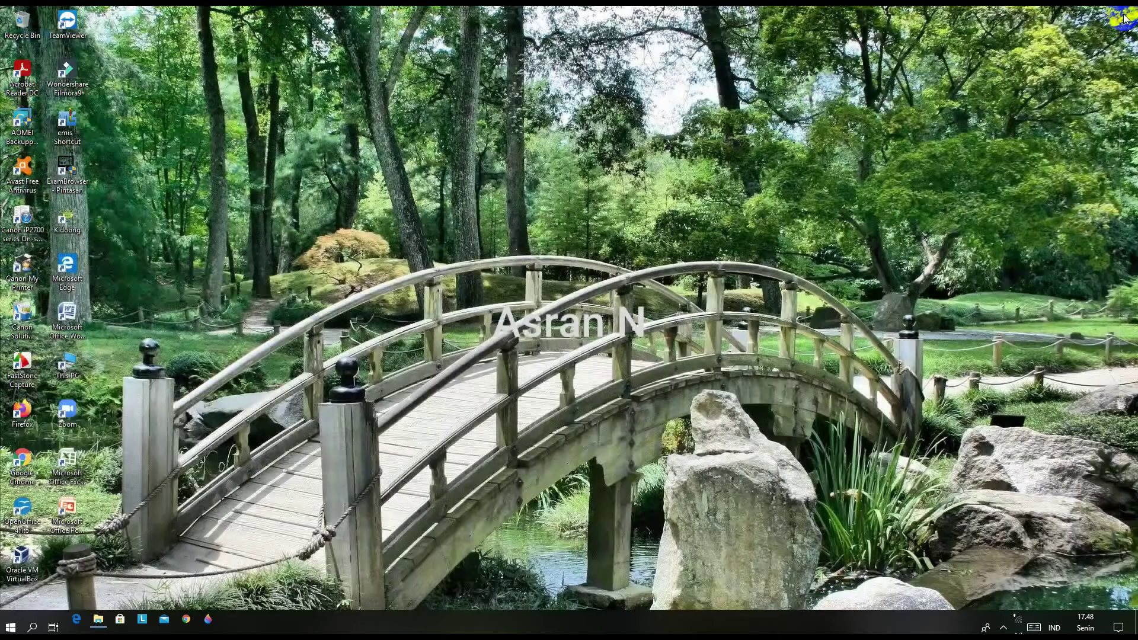
right_click(273, 230)
click(333, 265)
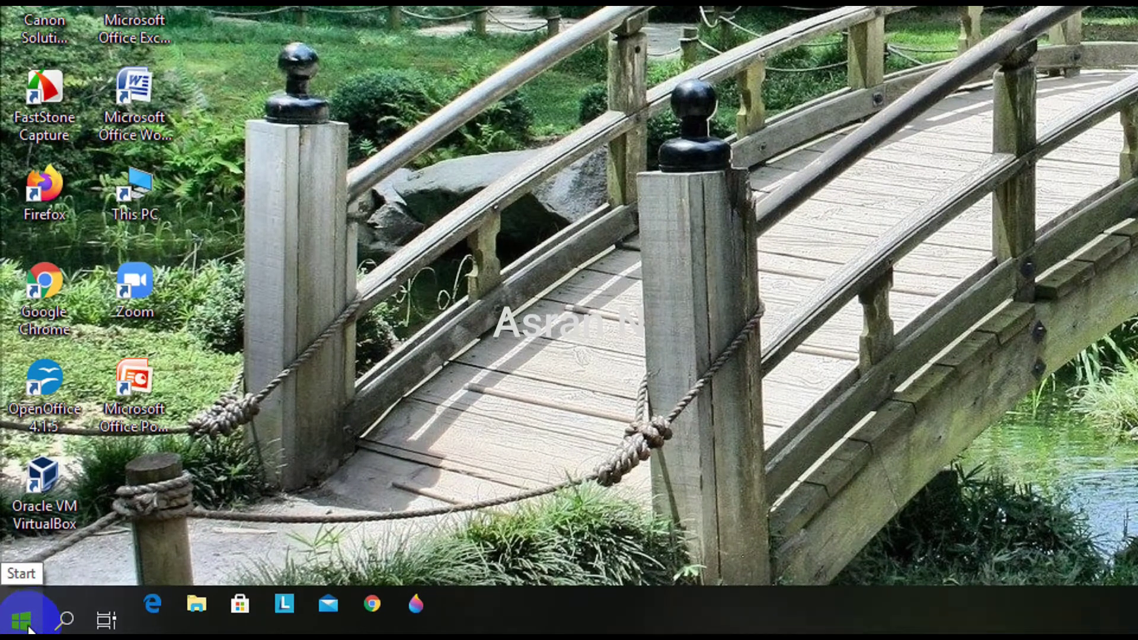
Create a desktop shortcut for Microsoft Office Access 2007 from the Microsoft Office group in the Start menu's app list.
click(17, 630)
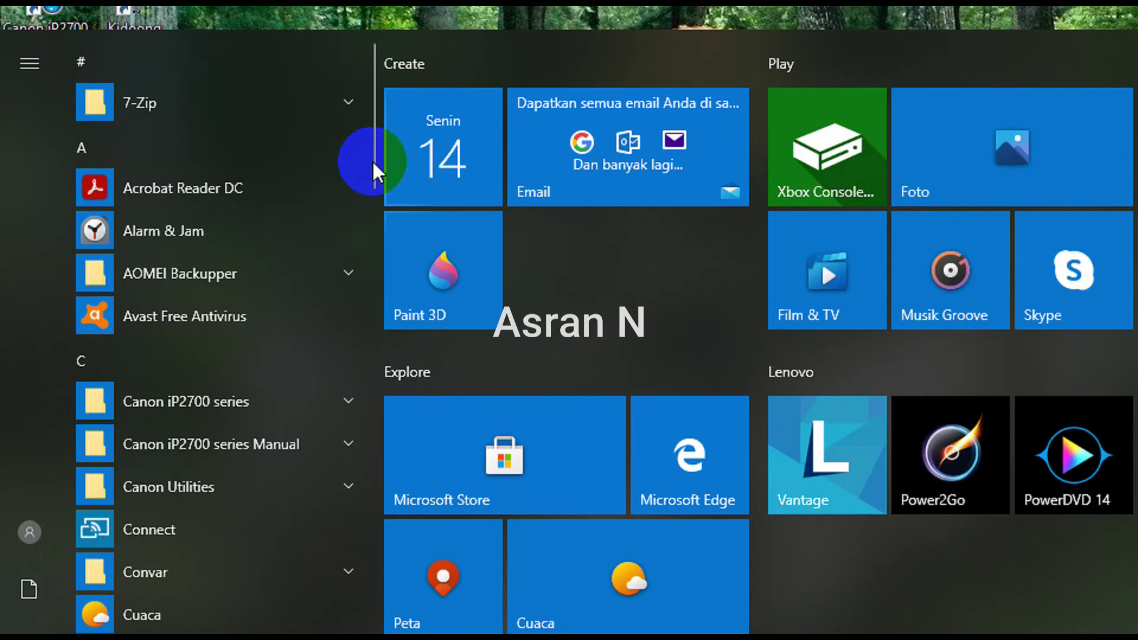
drag(372, 163, 398, 451)
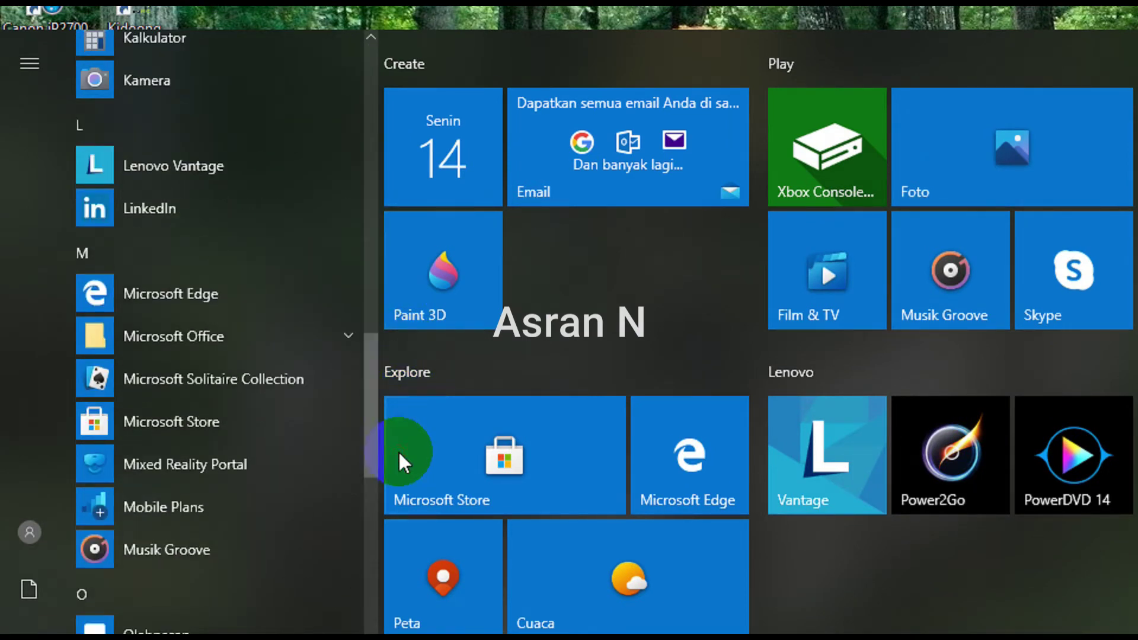
click(332, 342)
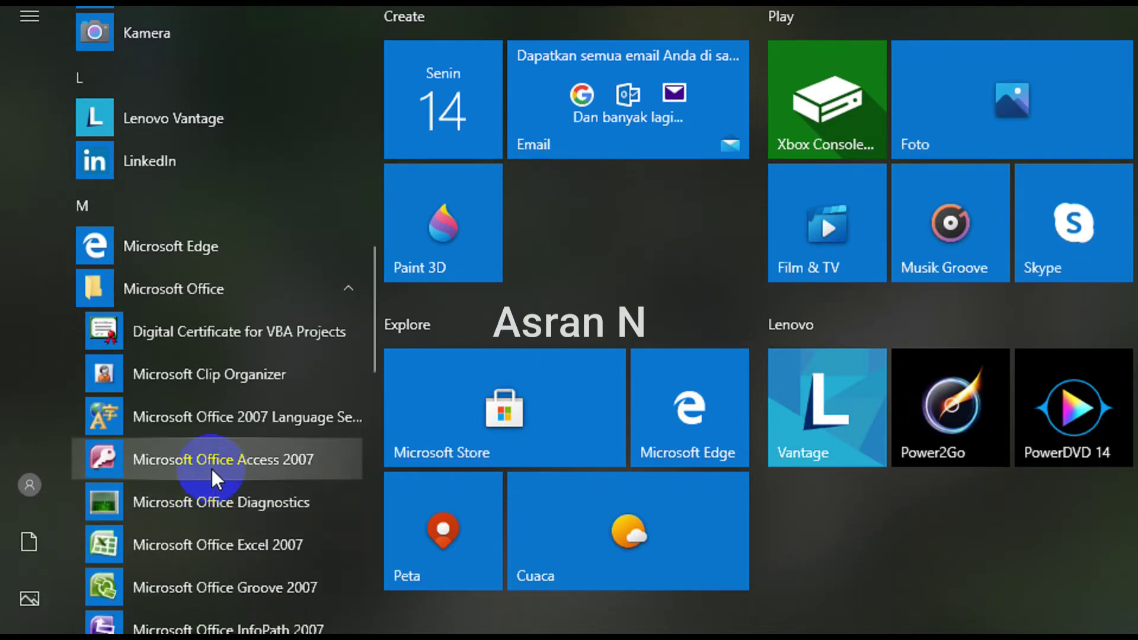
click(212, 469)
drag(212, 468, 376, 13)
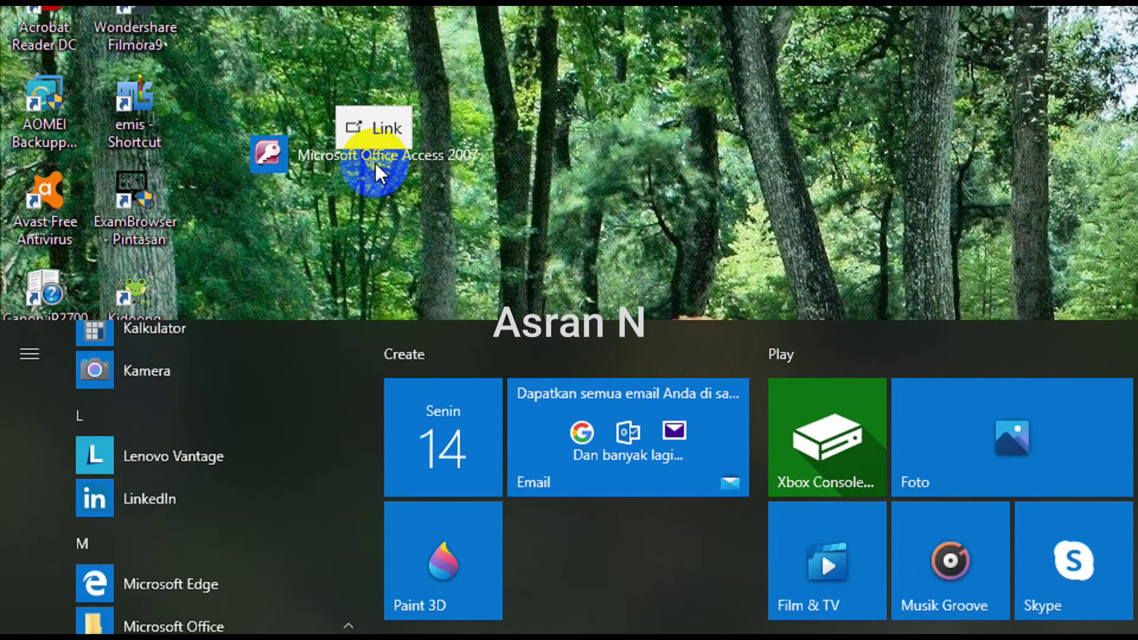
drag(376, 163, 376, 162)
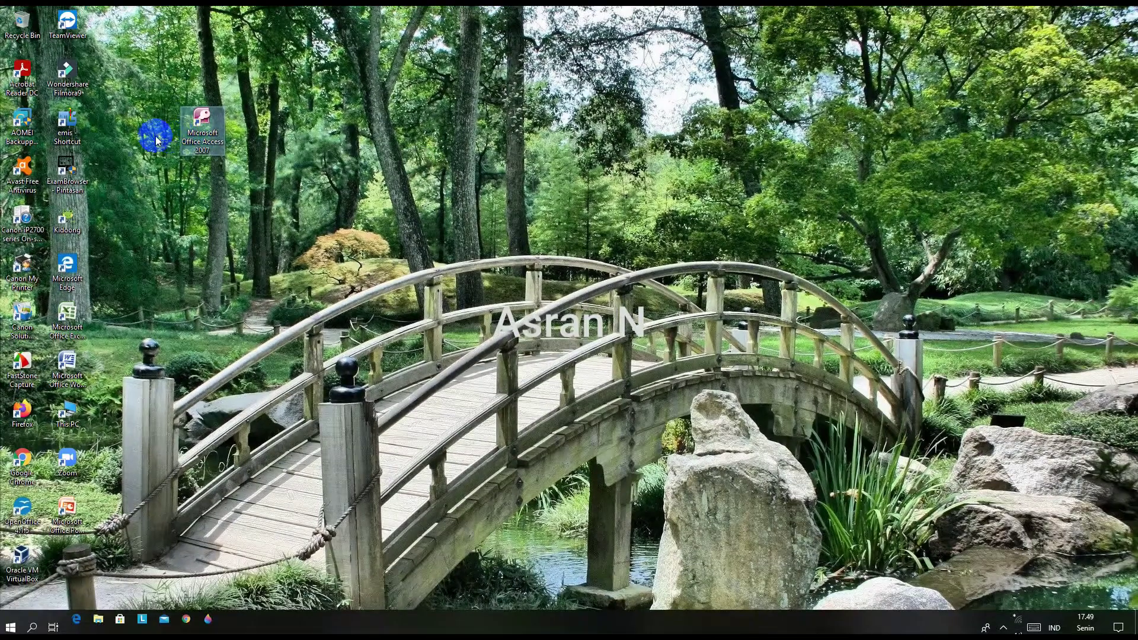
Refresh the desktop and rearrange its icons so the new Access shortcut lines up with the others.
right_click(199, 201)
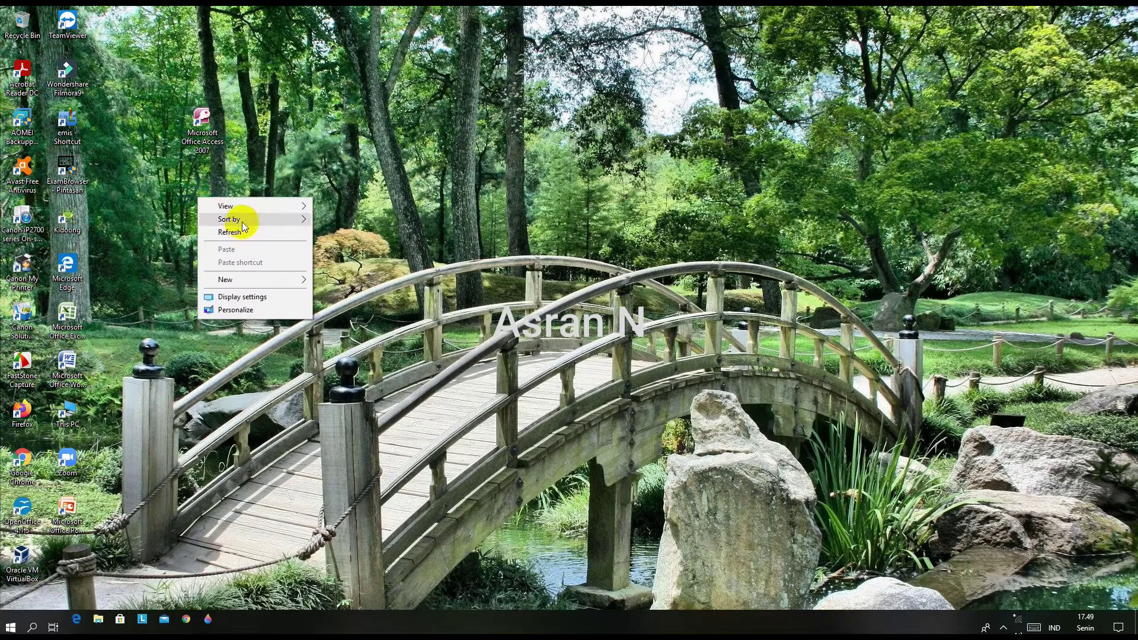
click(242, 238)
right_click(242, 237)
click(289, 276)
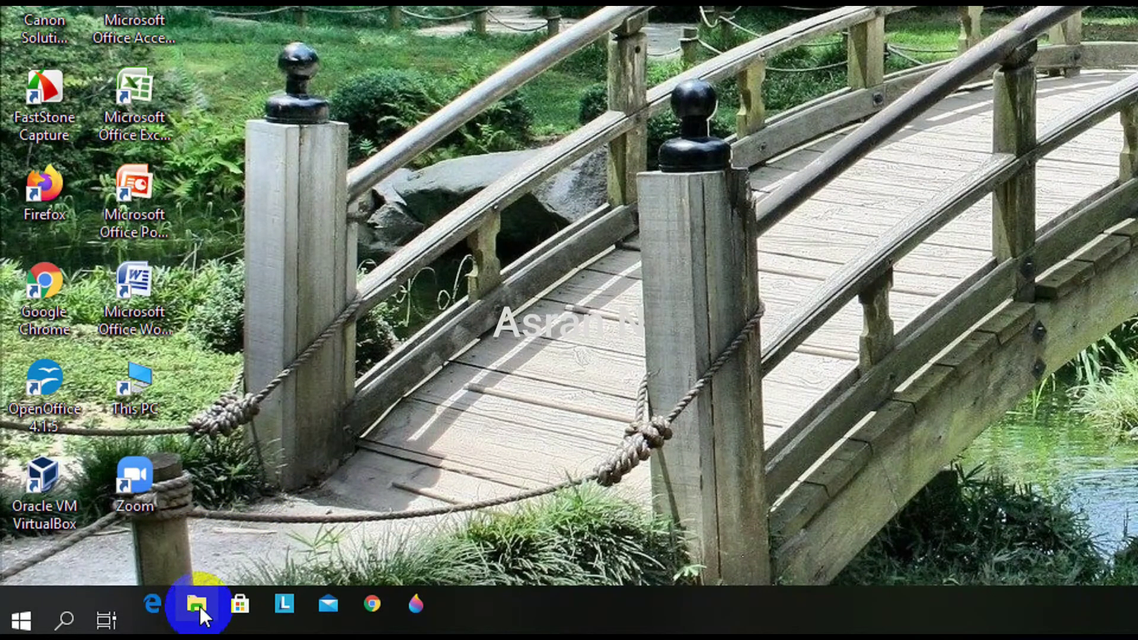
Open the Wallpaper folder on the Recovery (F:) drive, inside File Ran CBT and terbaru, in File Explorer.
click(198, 605)
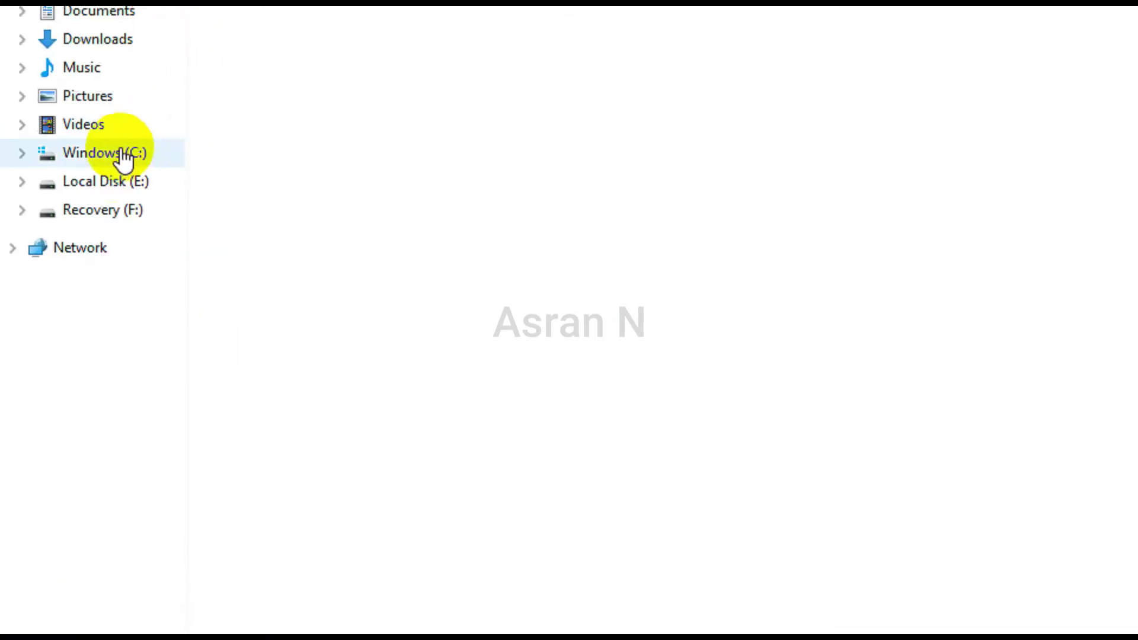
click(121, 218)
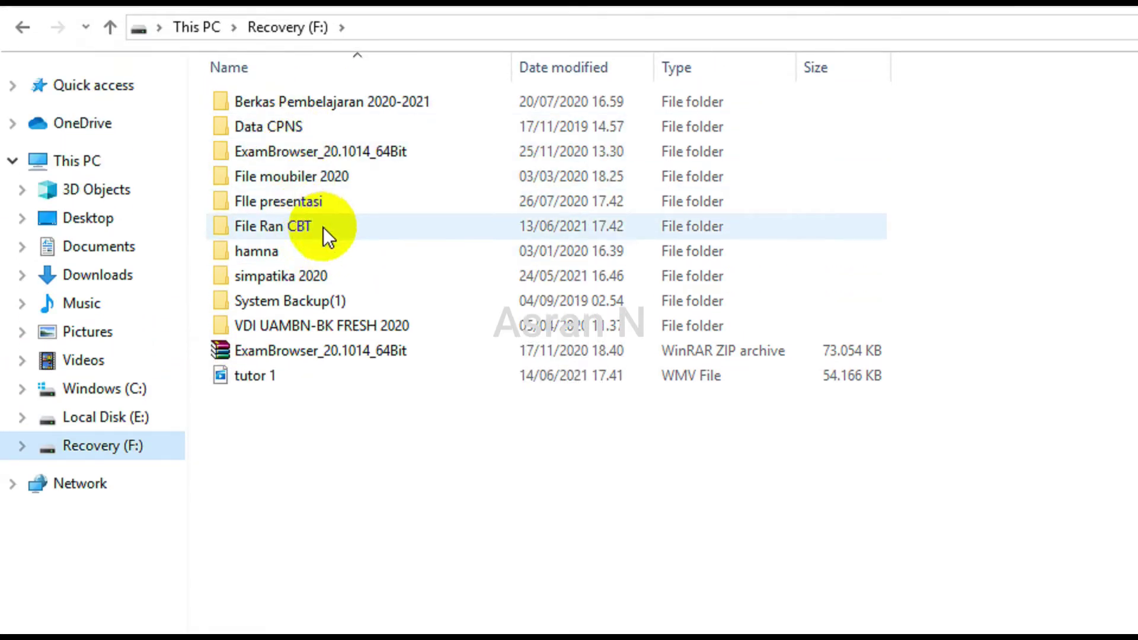
click(325, 225)
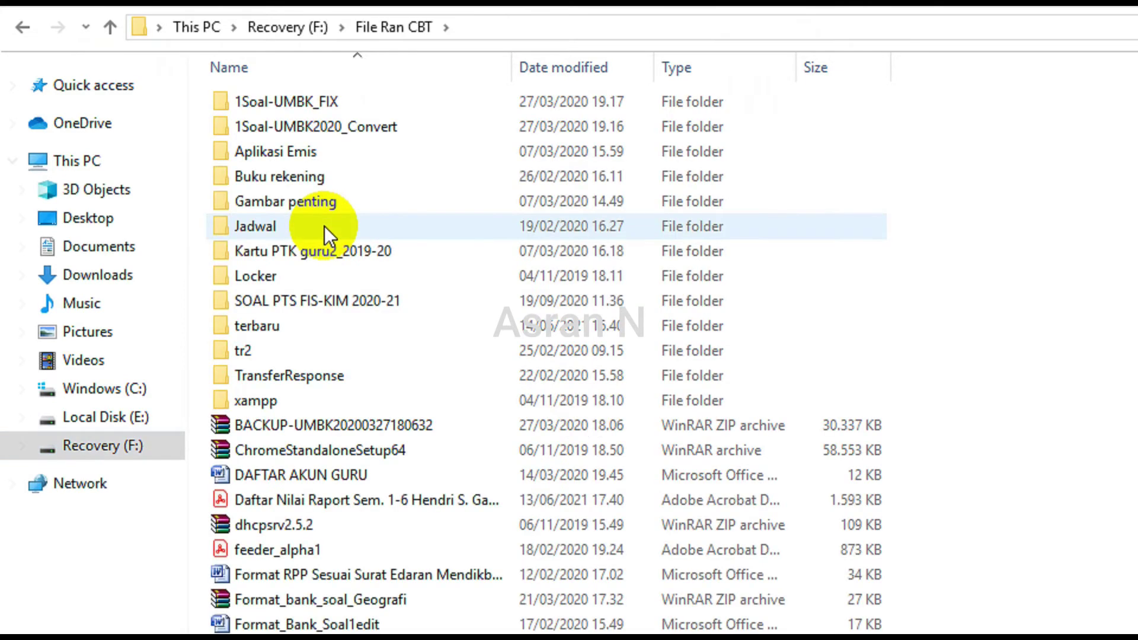
double_click(274, 326)
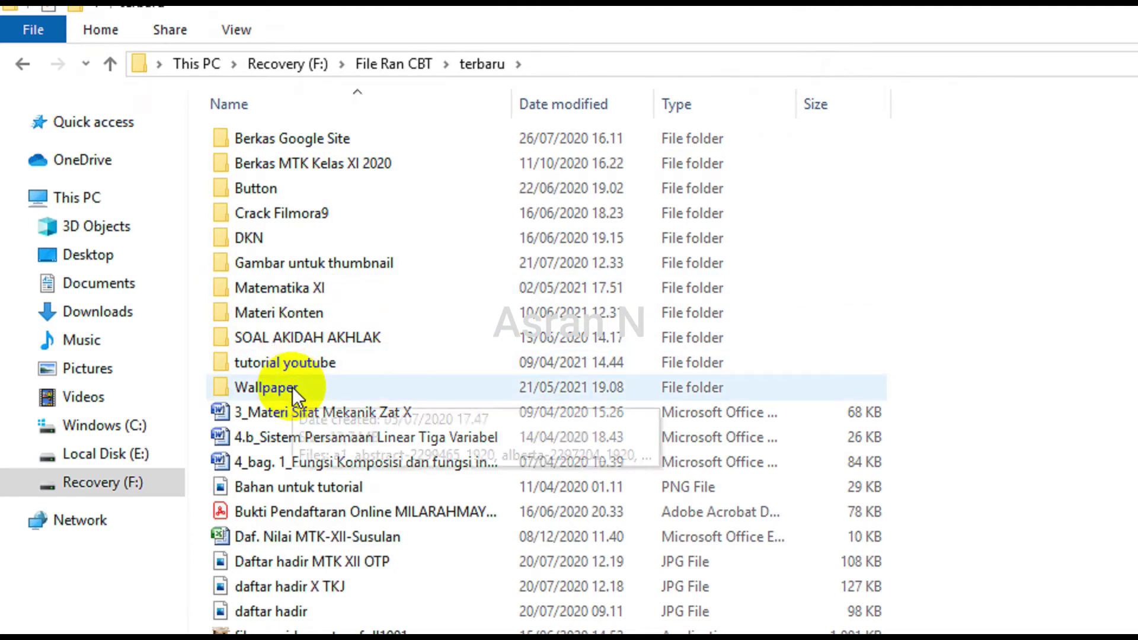
double_click(293, 387)
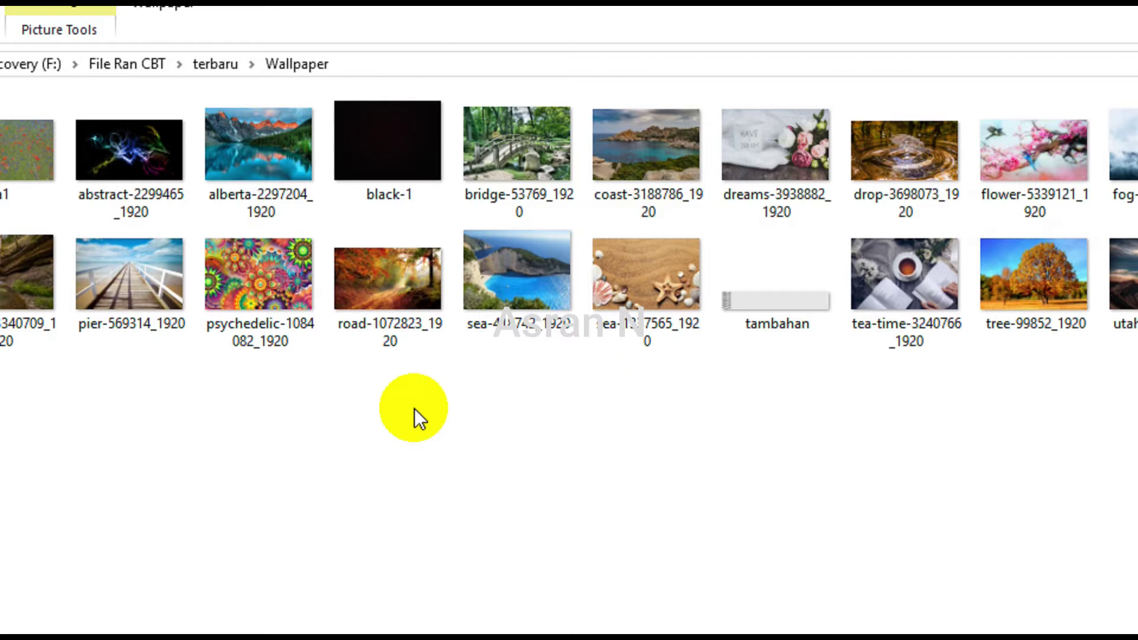
Set the pier-569314_1920 picture as the desktop background and close the Wallpaper folder window.
click(134, 290)
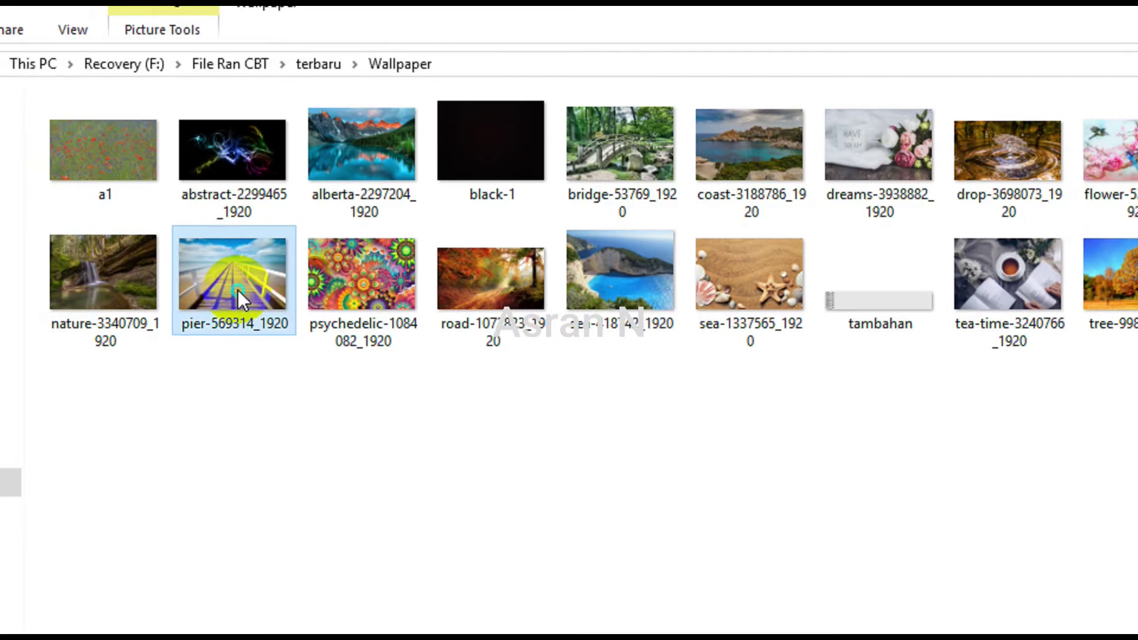
right_click(239, 292)
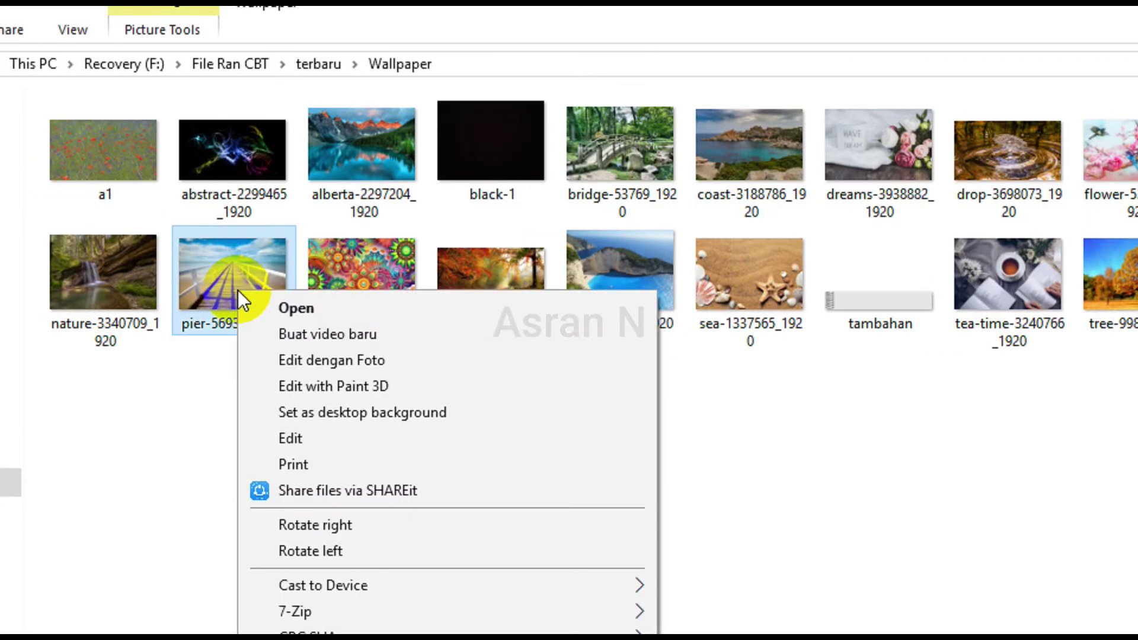
click(305, 414)
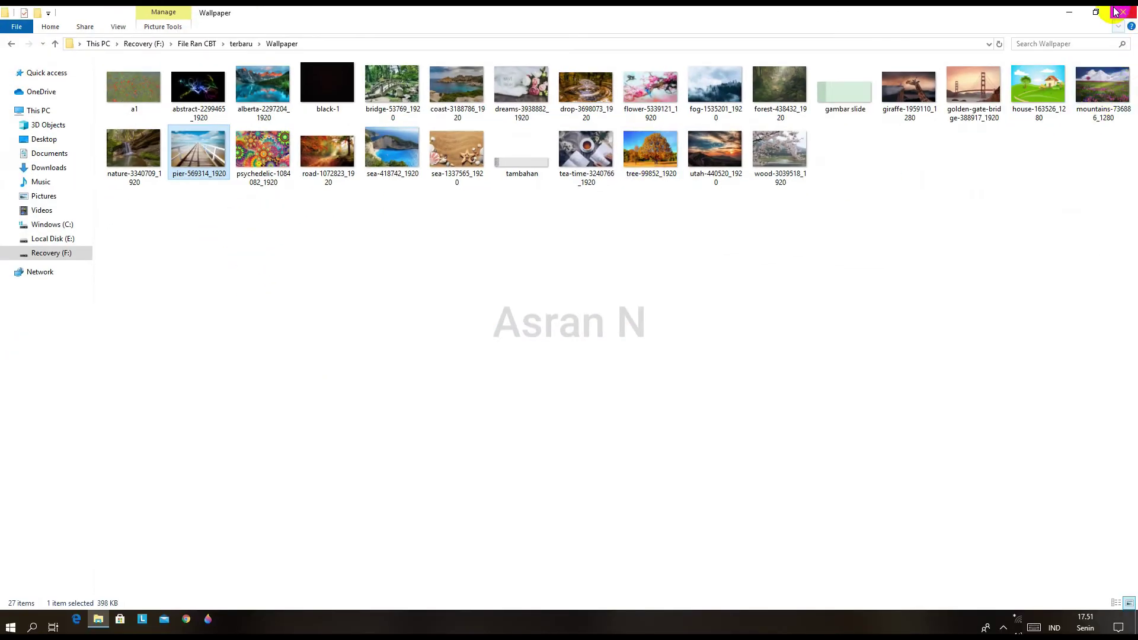
click(1116, 12)
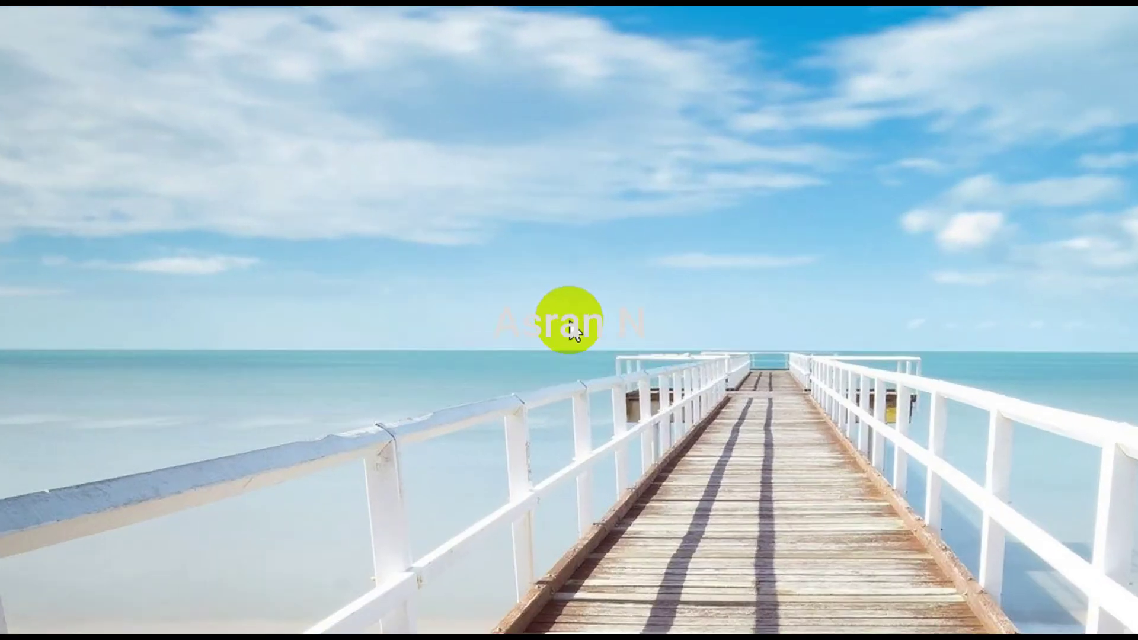
Open the desktop's Background personalization settings and start browsing for a picture.
right_click(571, 324)
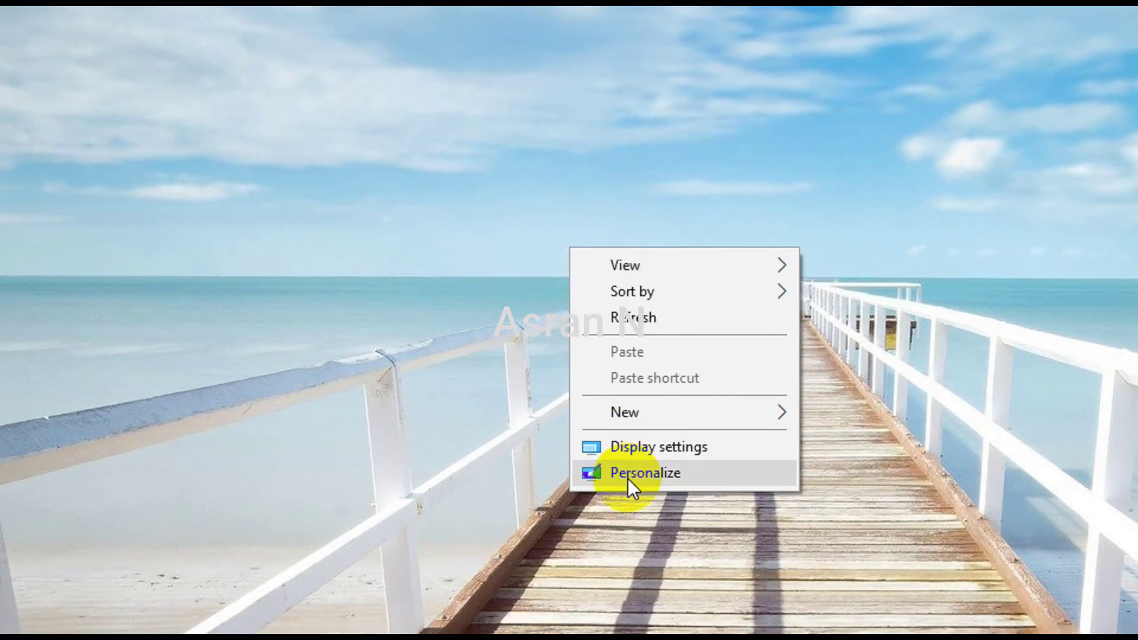
click(628, 479)
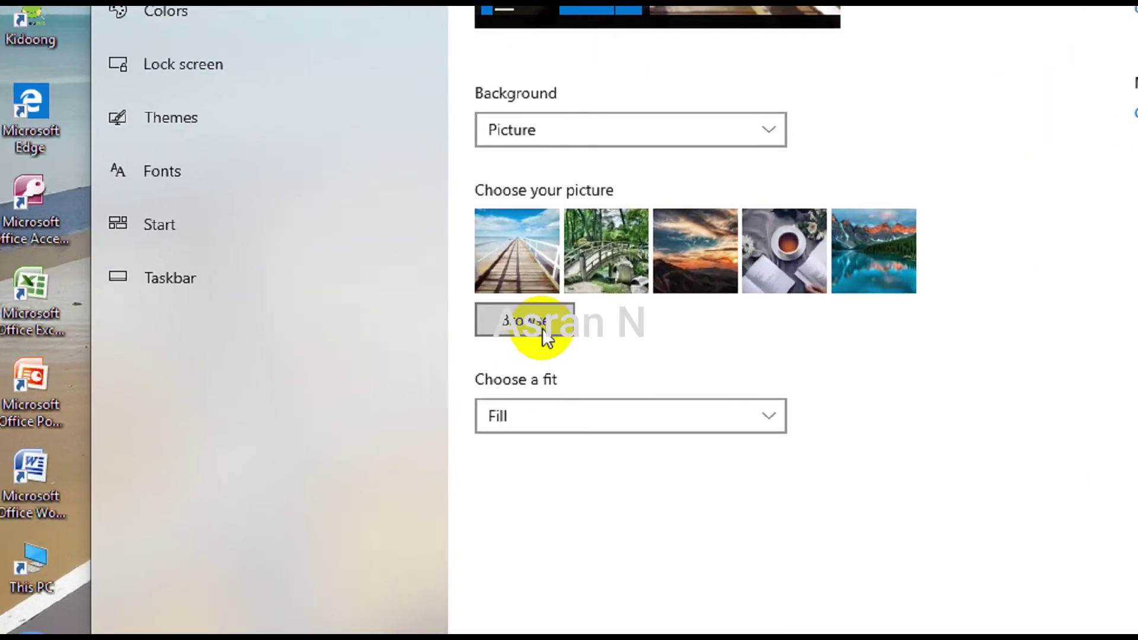
click(338, 384)
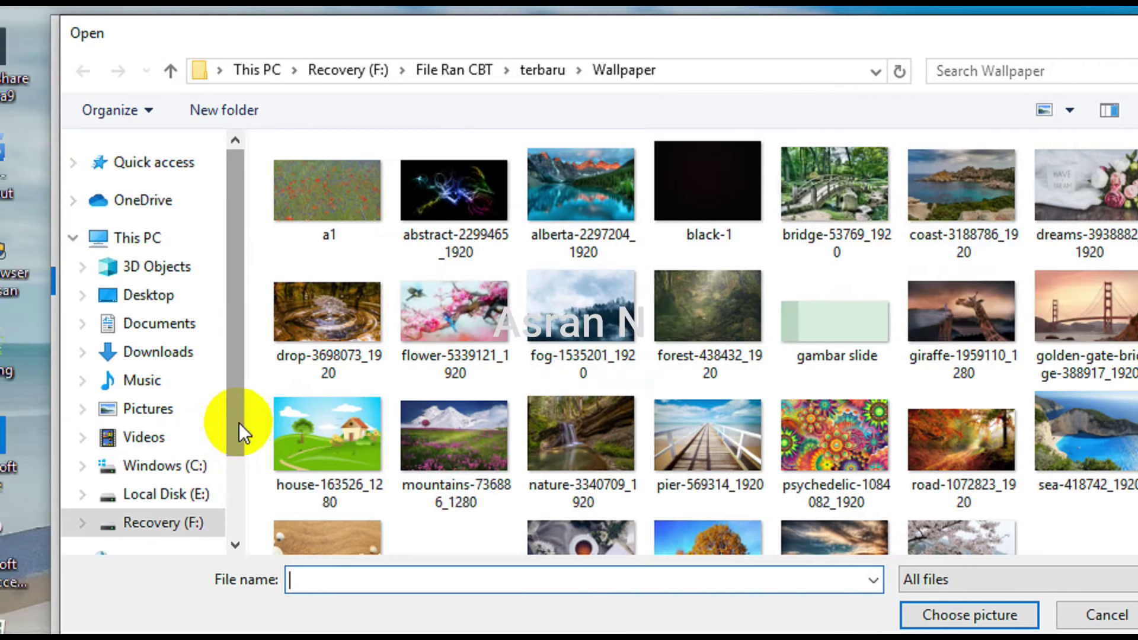
Choose alberta-2297204_1920 from the Wallpaper folder on Recovery (F:), under File Ran CBT and terbaru, as the background picture.
mouse_move(240, 423)
mouse_down()
mouse_move(232, 506)
mouse_move(237, 477)
mouse_up()
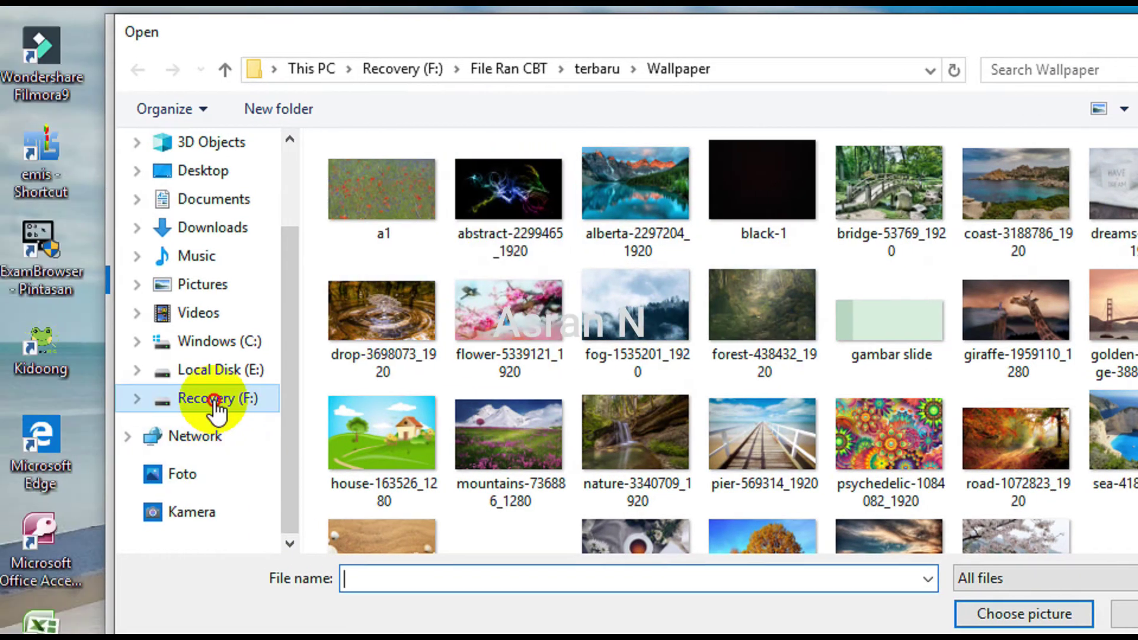
click(156, 400)
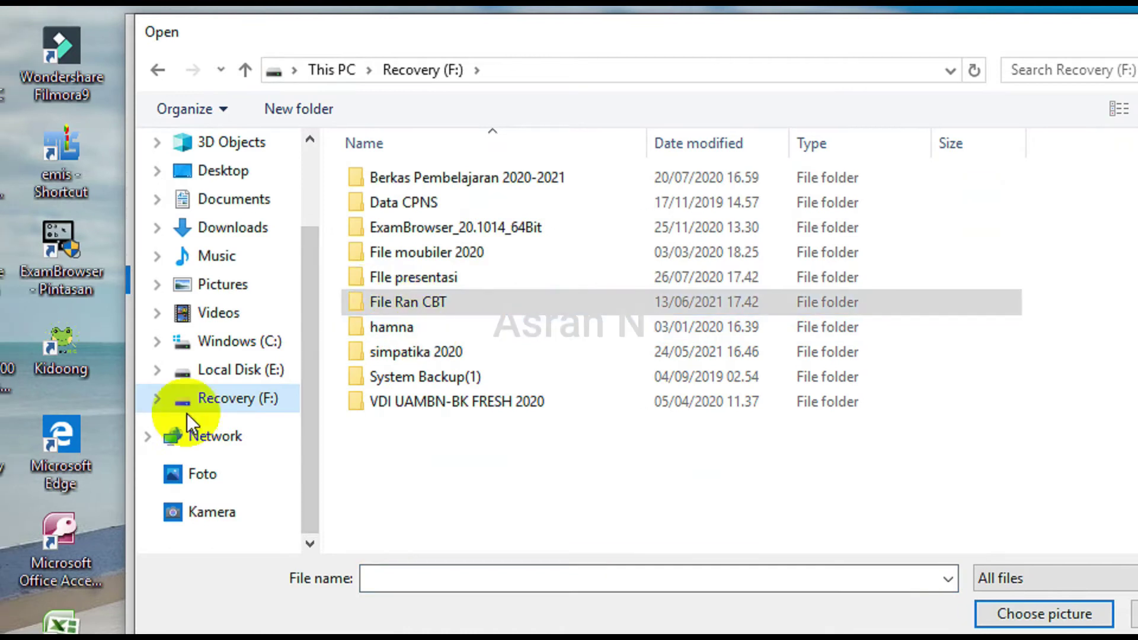
double_click(488, 305)
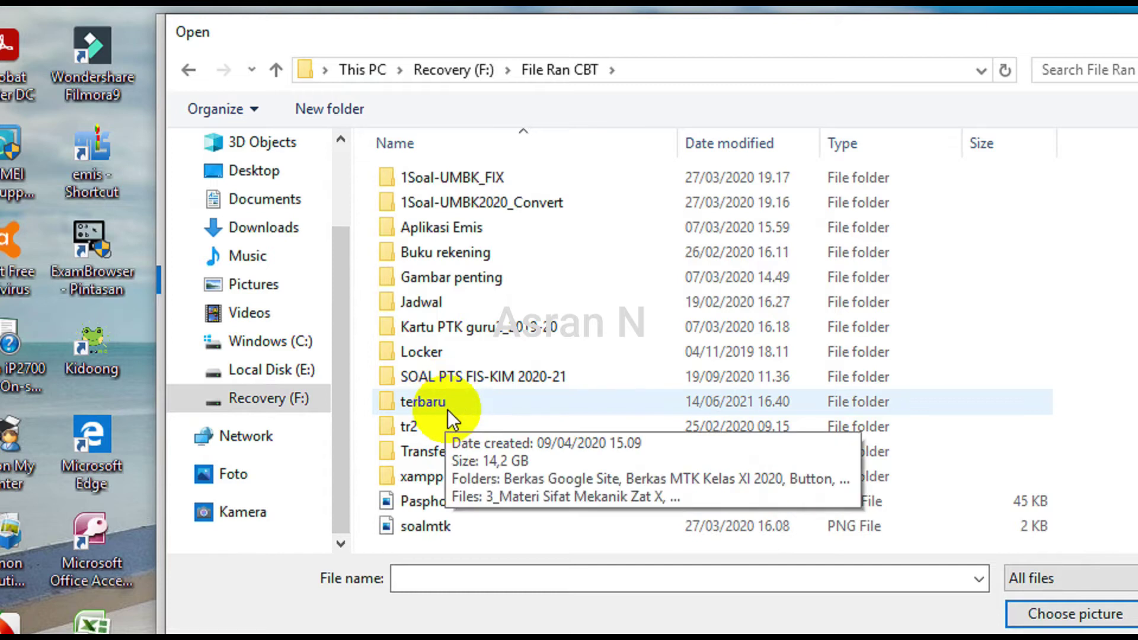
double_click(447, 410)
double_click(451, 427)
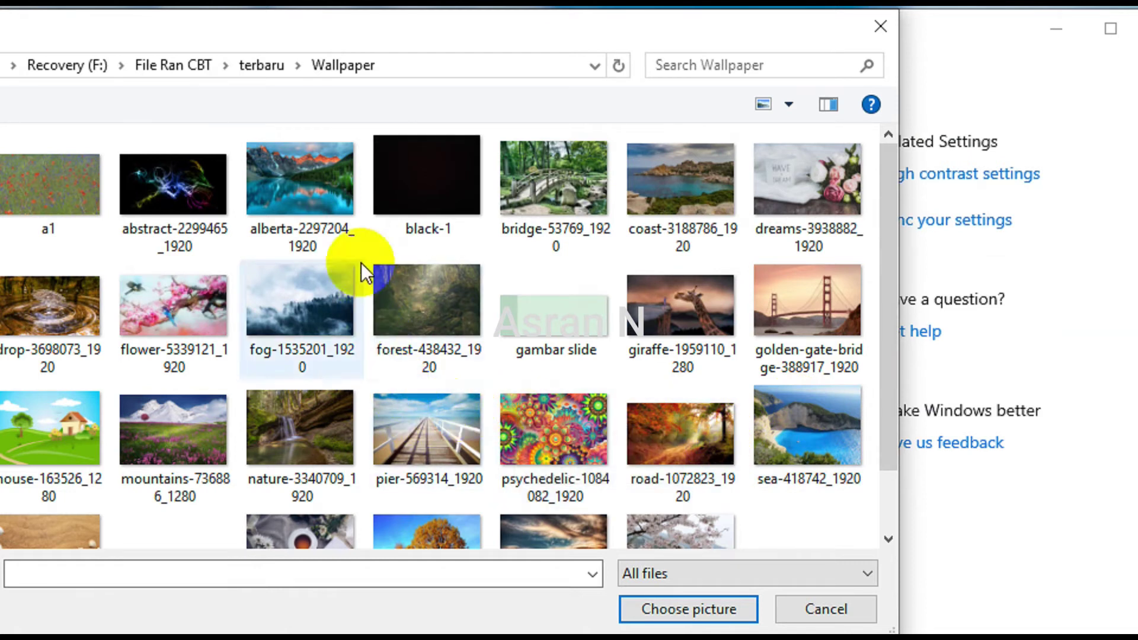
click(287, 187)
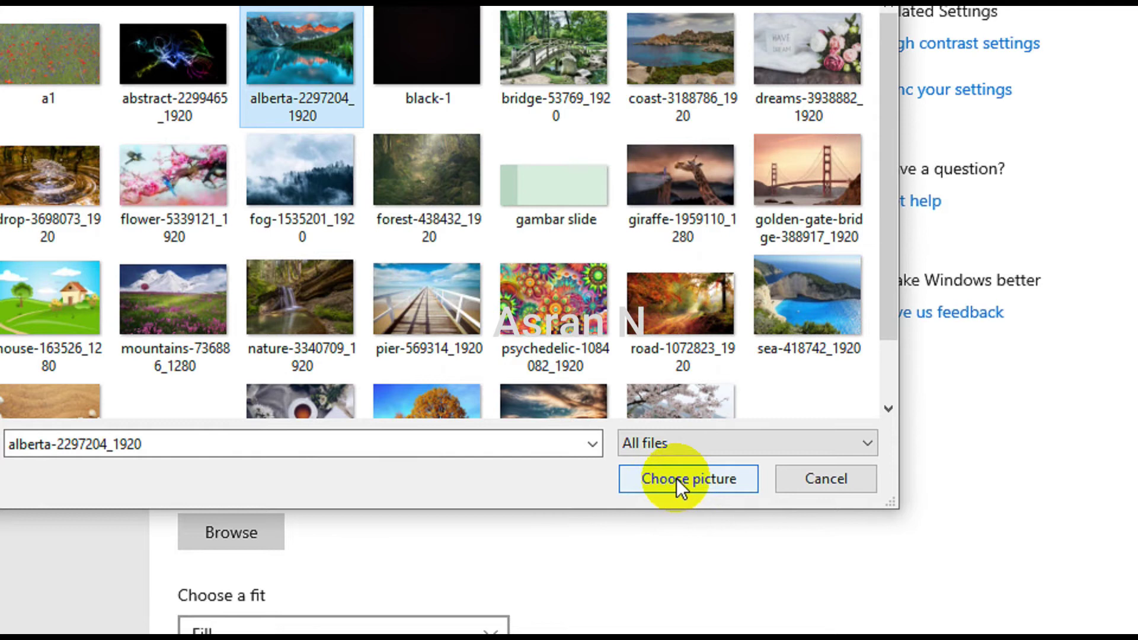
click(677, 479)
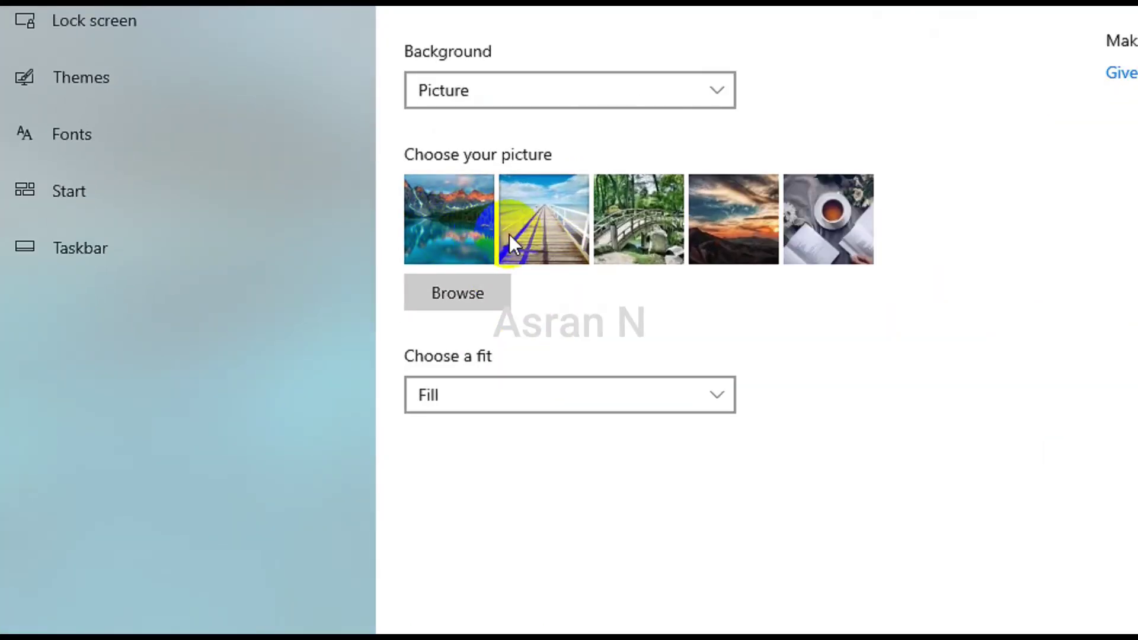
Switch the background to the recent pier picture, change it to the garden bridge picture, and close Settings.
click(532, 223)
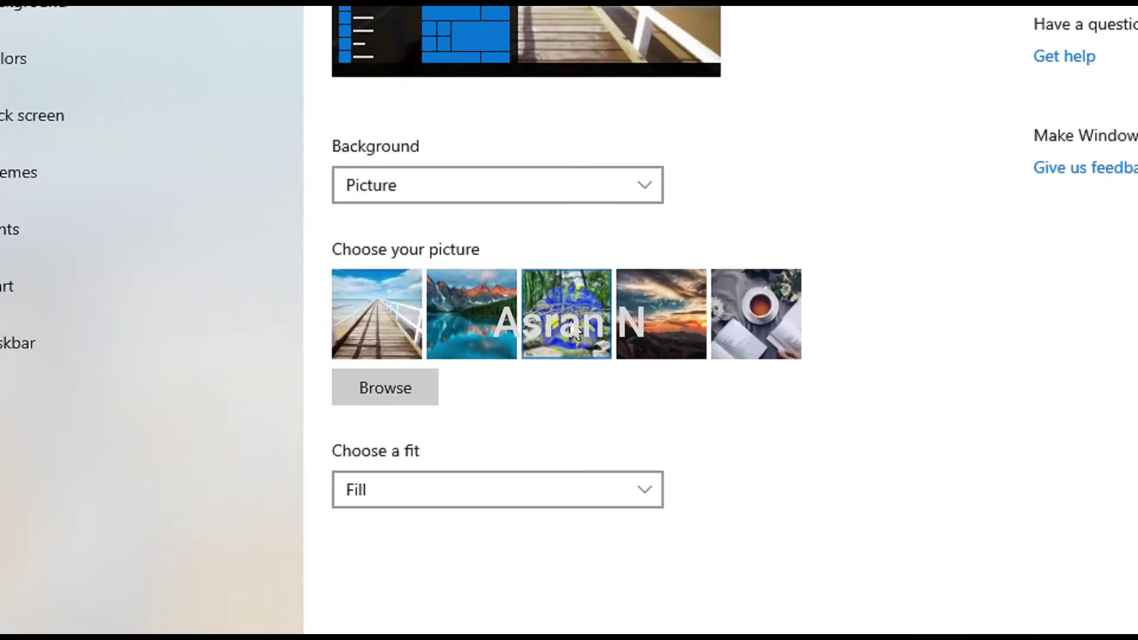
click(574, 334)
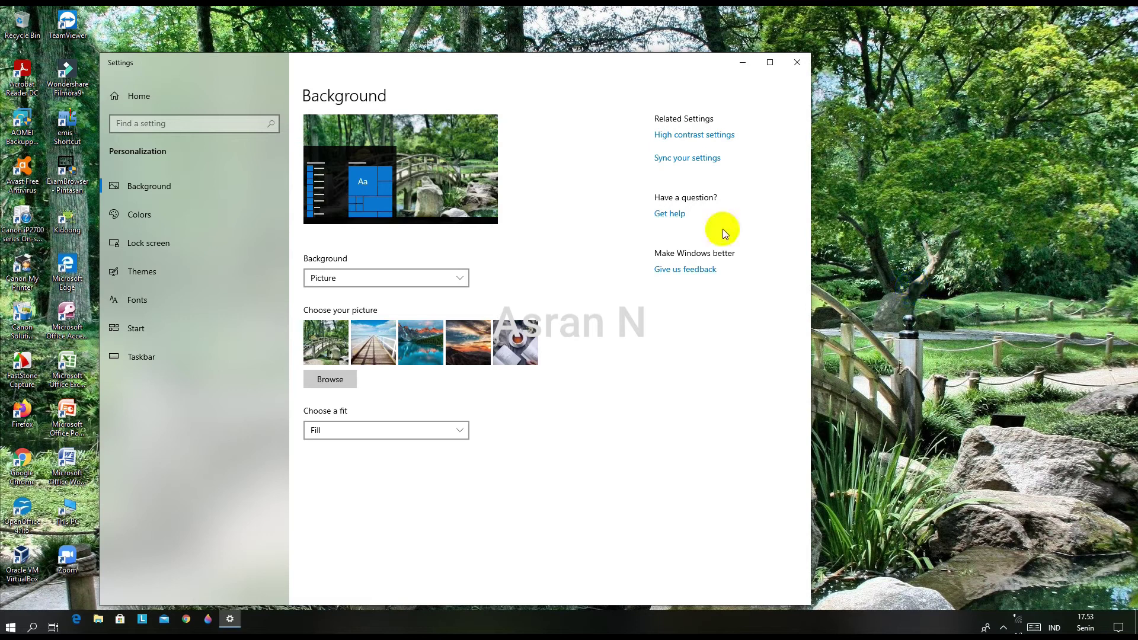
click(797, 62)
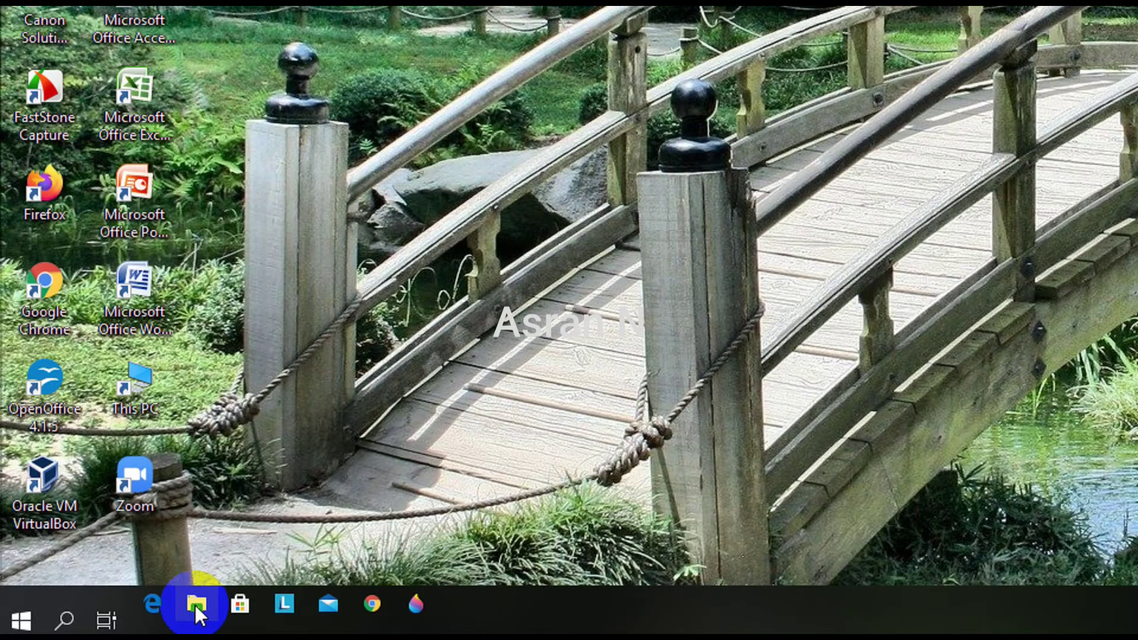
View the system properties of This PC from File Explorer, and close both windows.
click(194, 606)
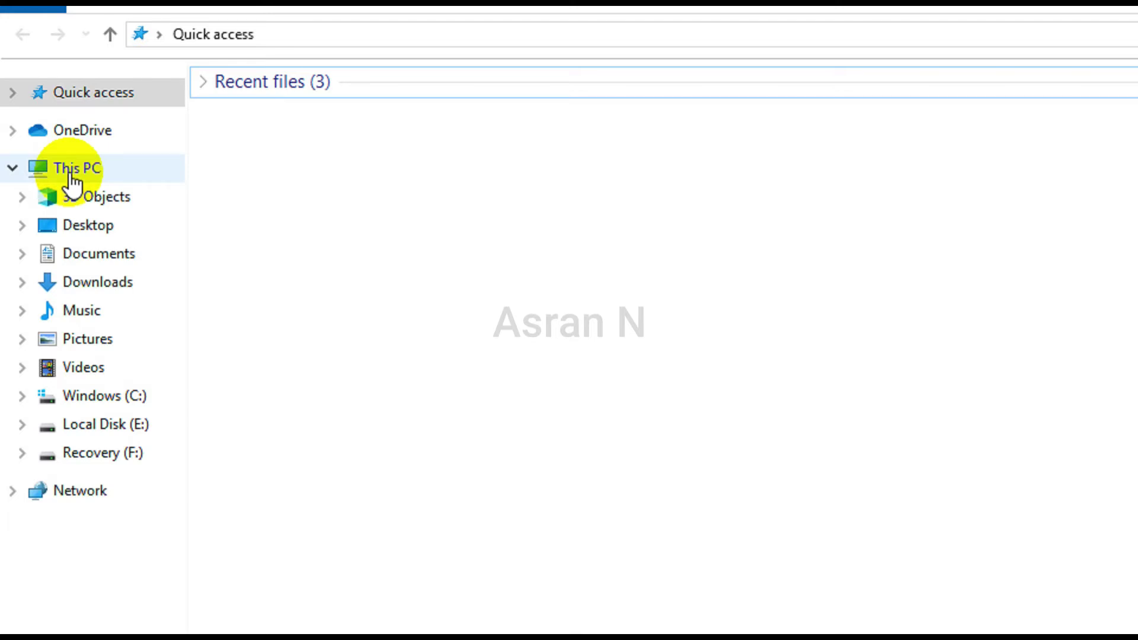
right_click(73, 185)
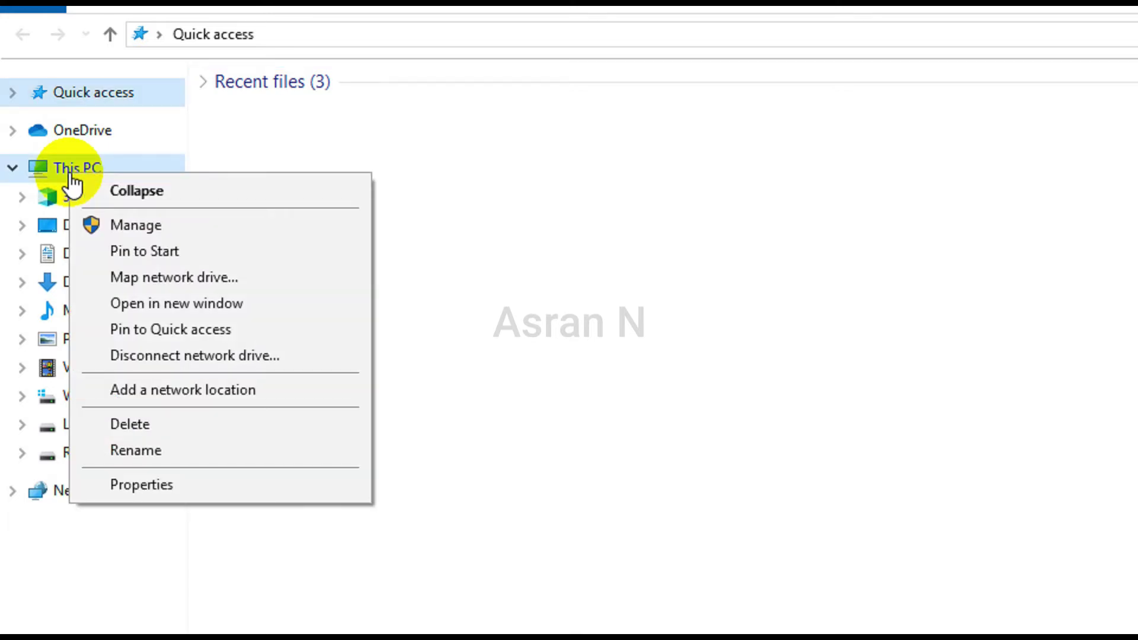
click(177, 492)
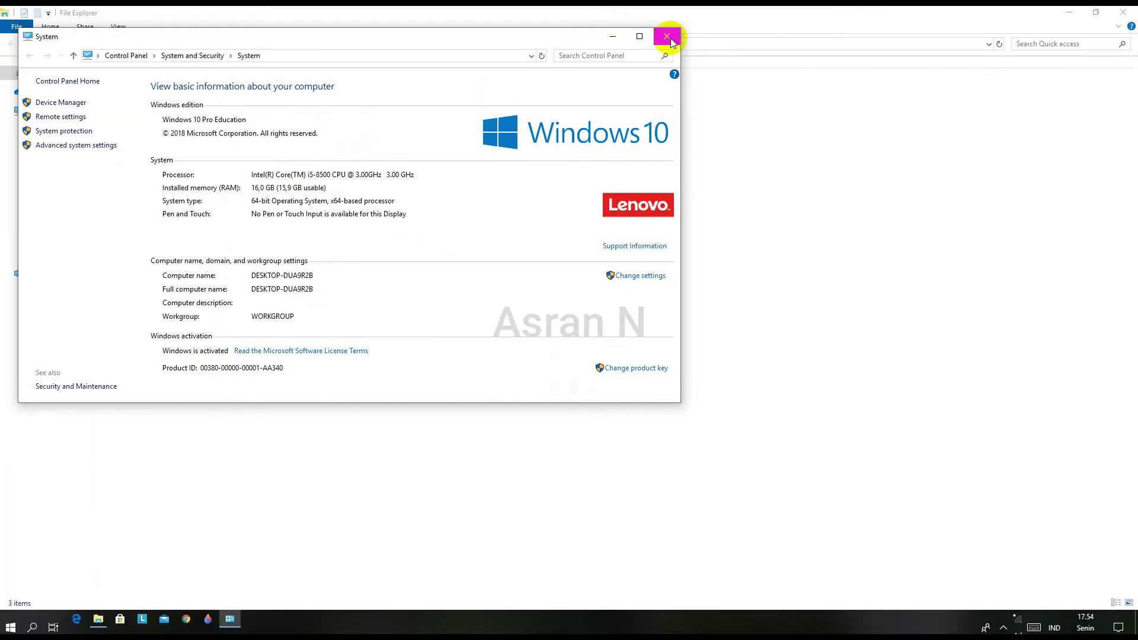
click(667, 37)
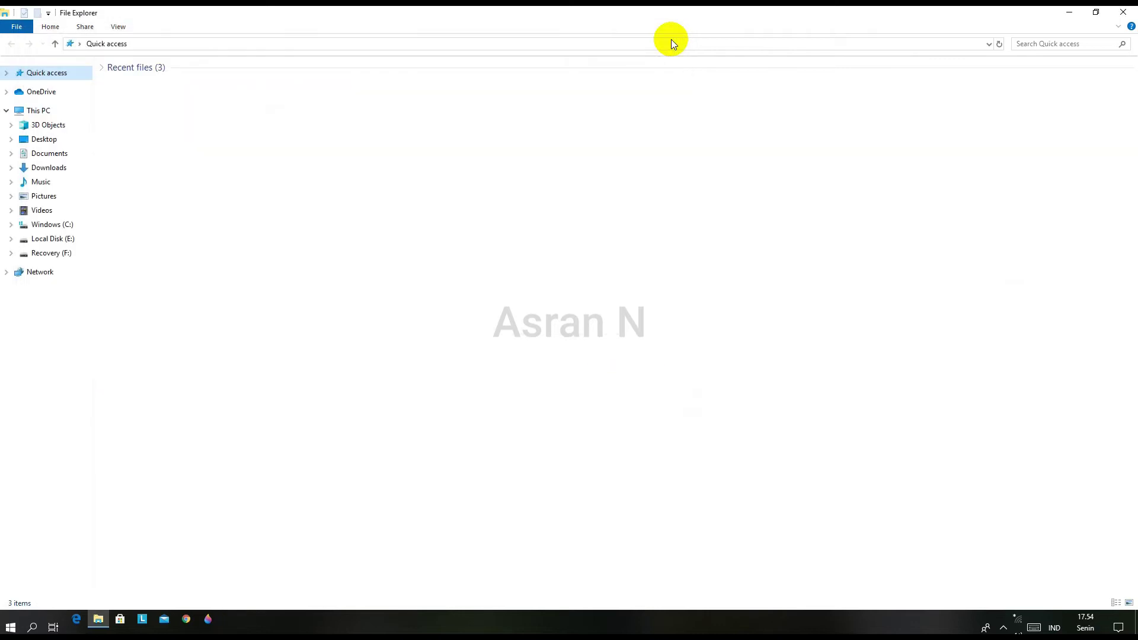
click(1124, 11)
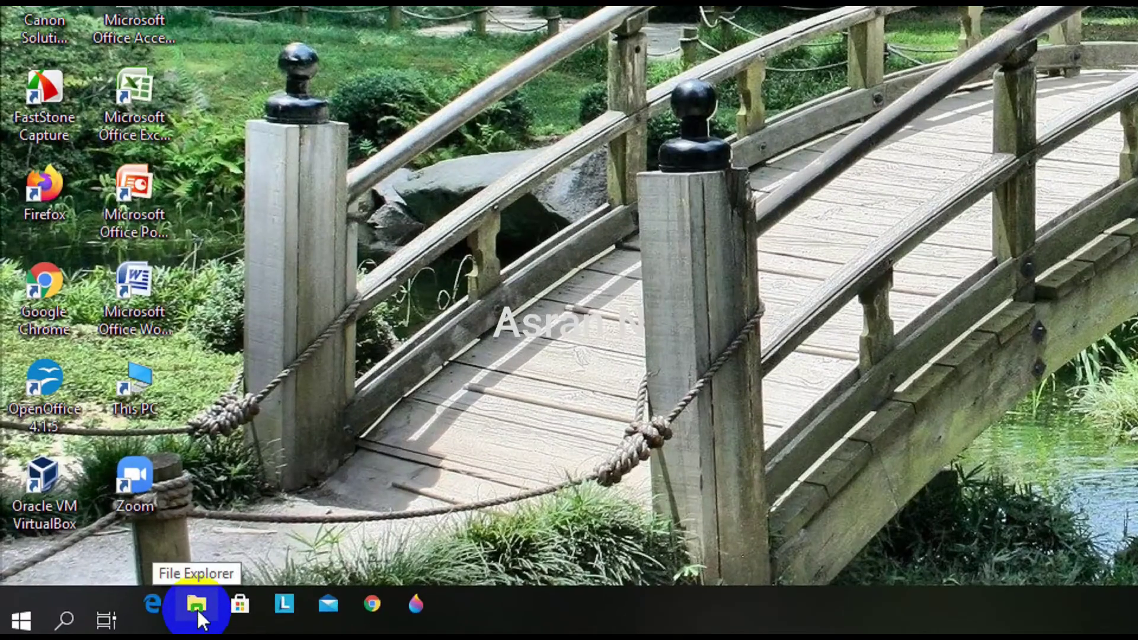
Open the Documents folder under This PC in a new File Explorer window.
click(198, 605)
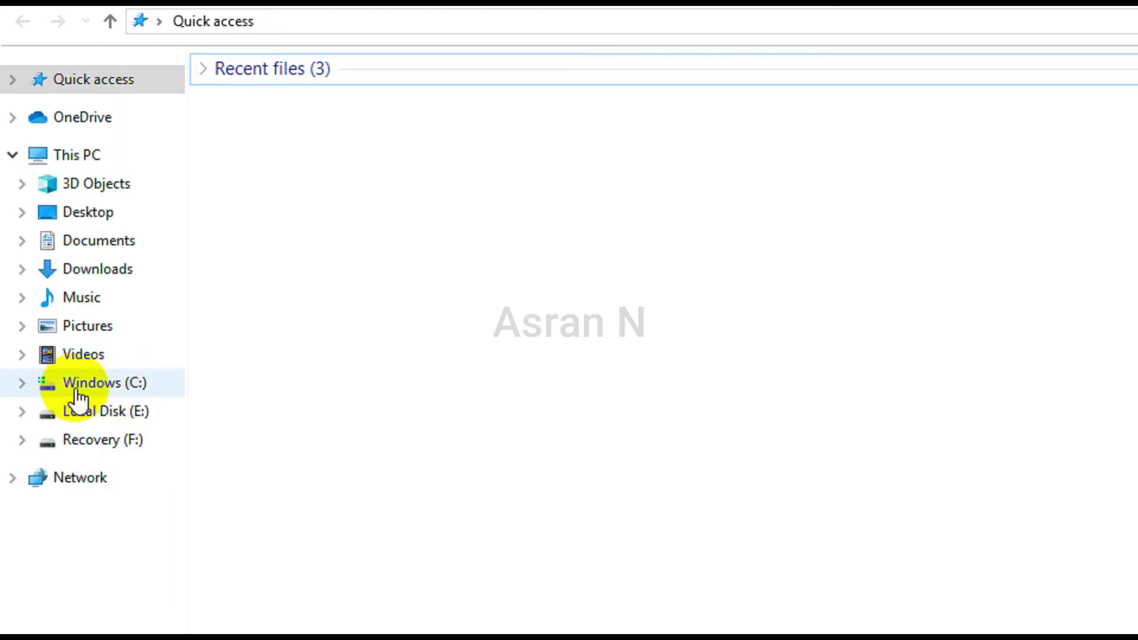
click(114, 259)
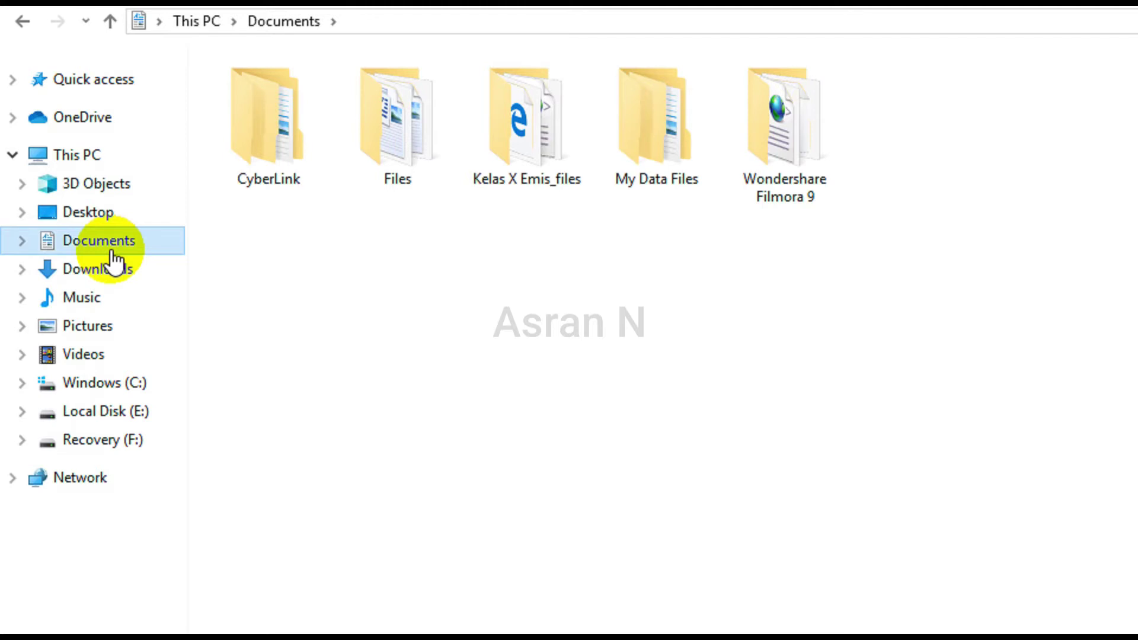
Browse the contents of Windows (C:), Local Disk (E:), Recovery (F:) and Documents, ending in Local Disk (E:).
click(110, 388)
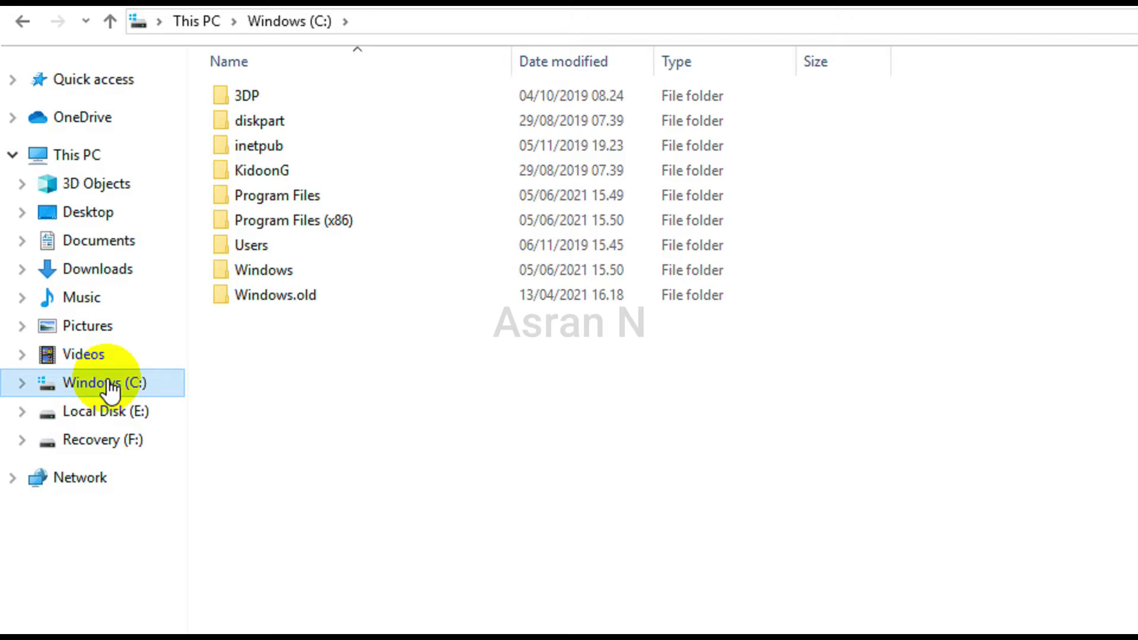
click(82, 418)
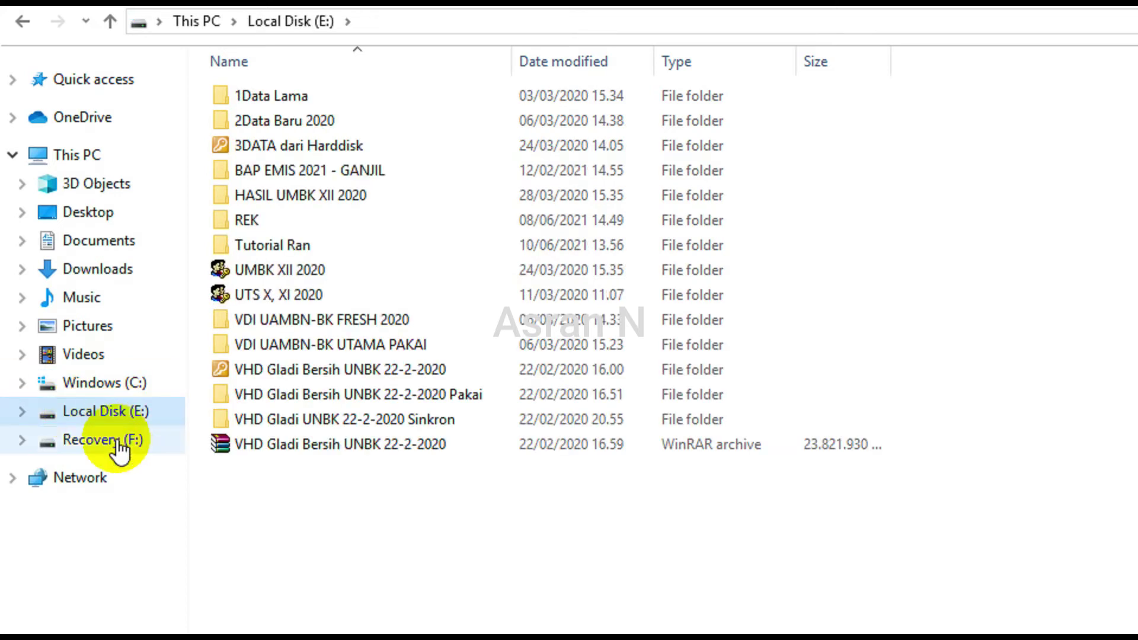
click(137, 444)
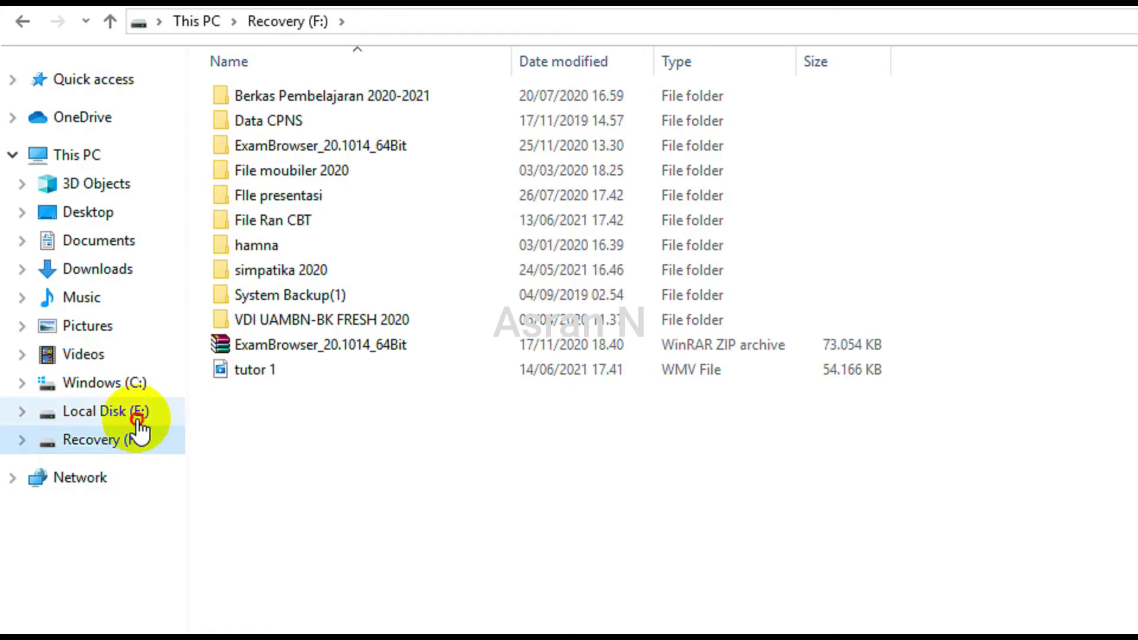
click(138, 418)
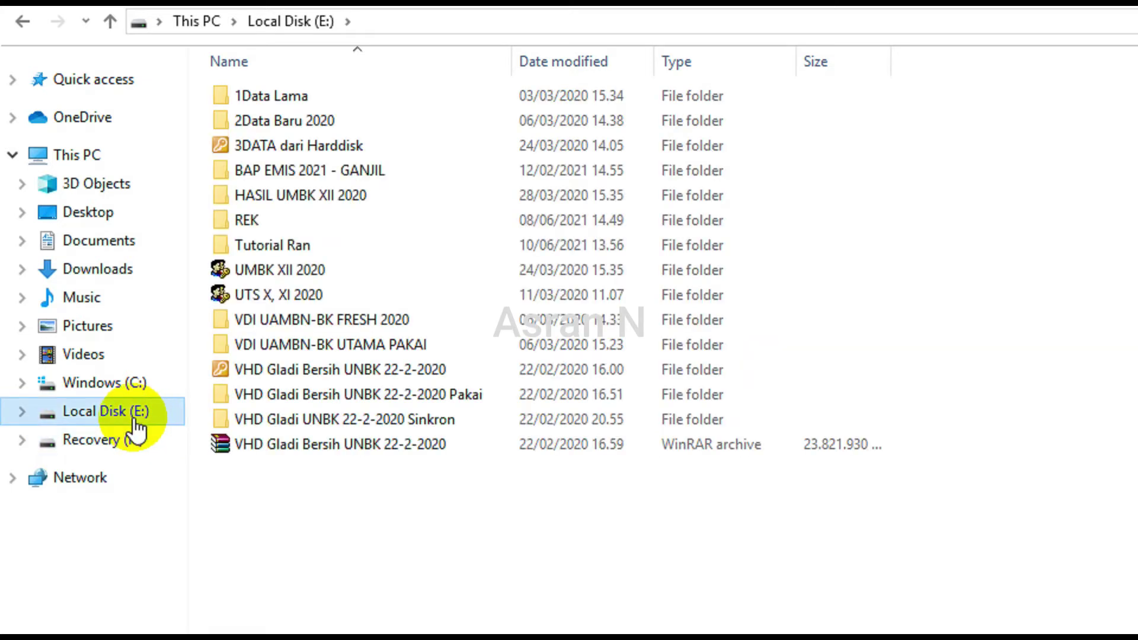
click(93, 259)
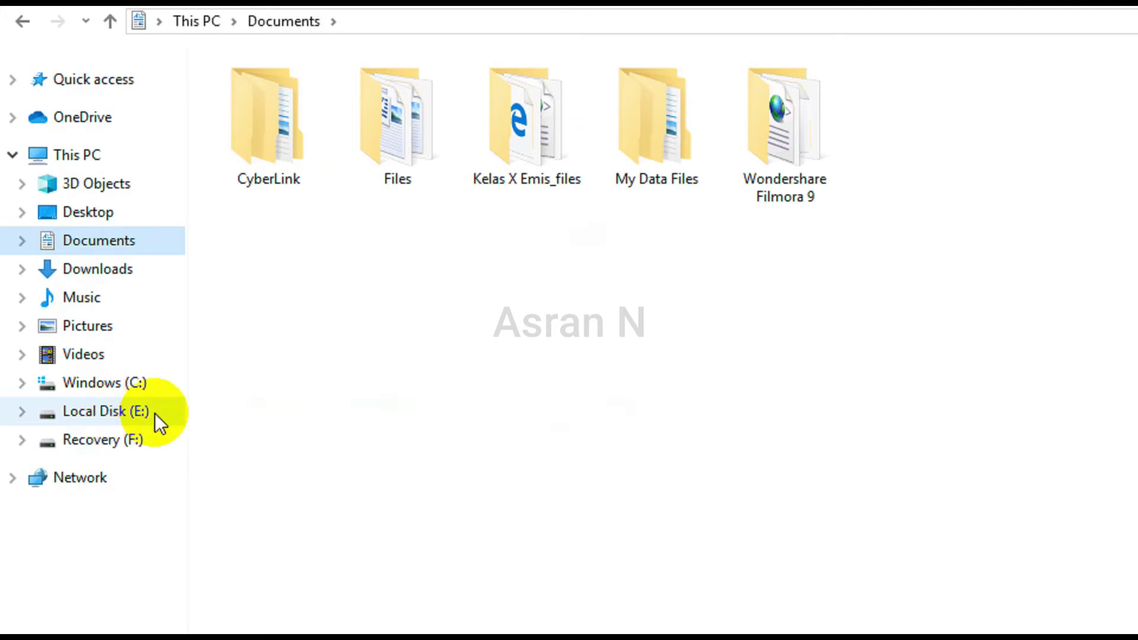
click(134, 427)
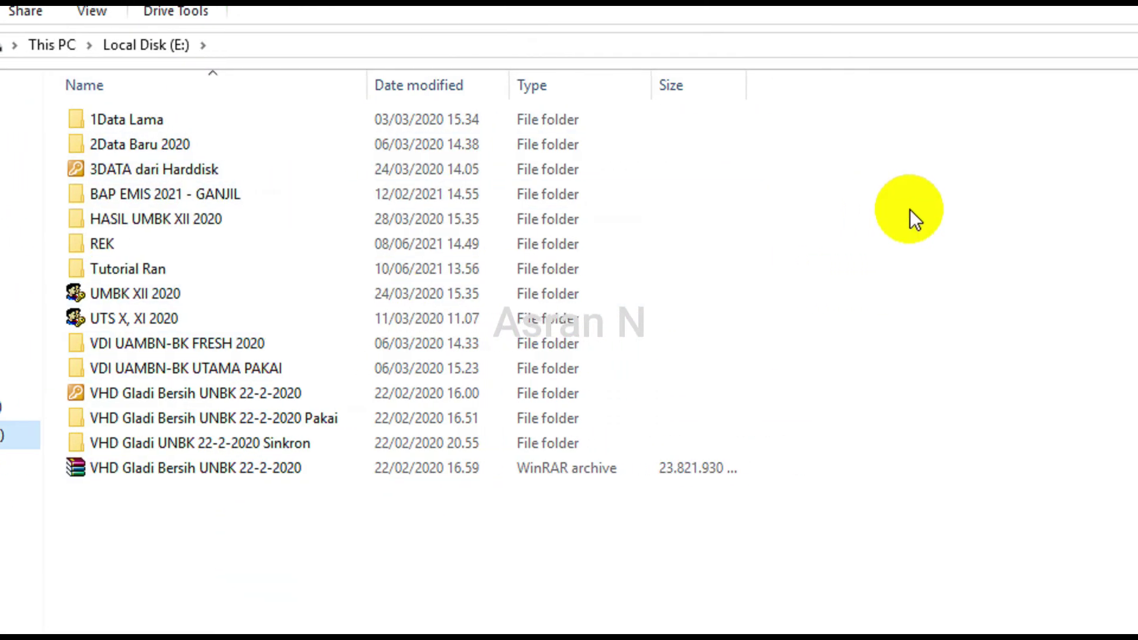
Show the contents of Local Disk (E:) as extra large icons, and switch them to large icons.
right_click(902, 197)
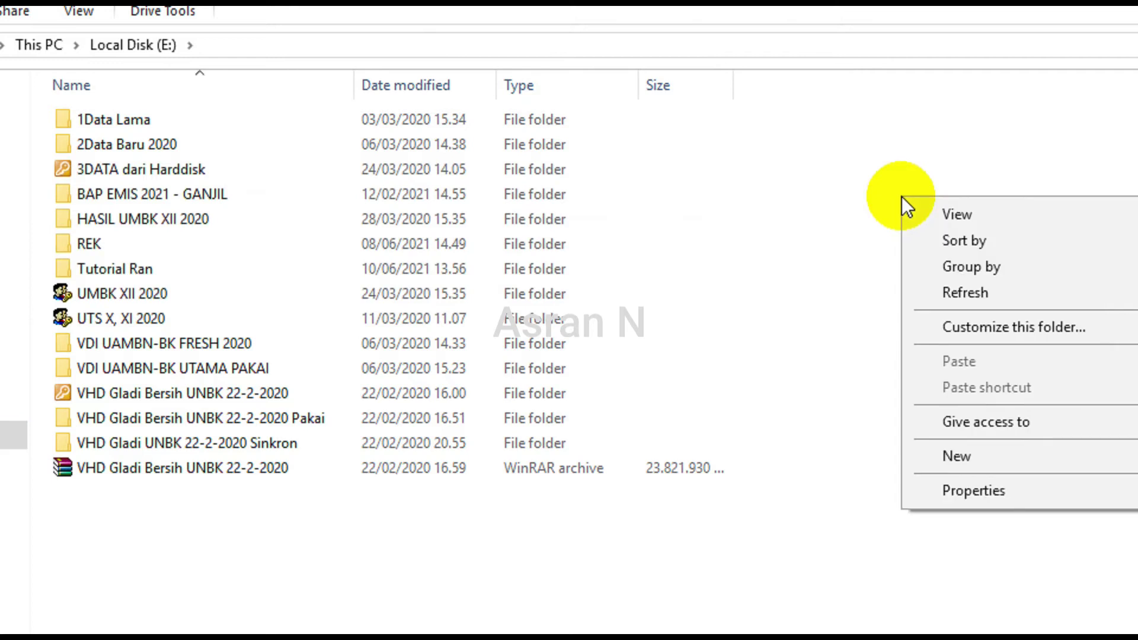
mouse_move(1062, 219)
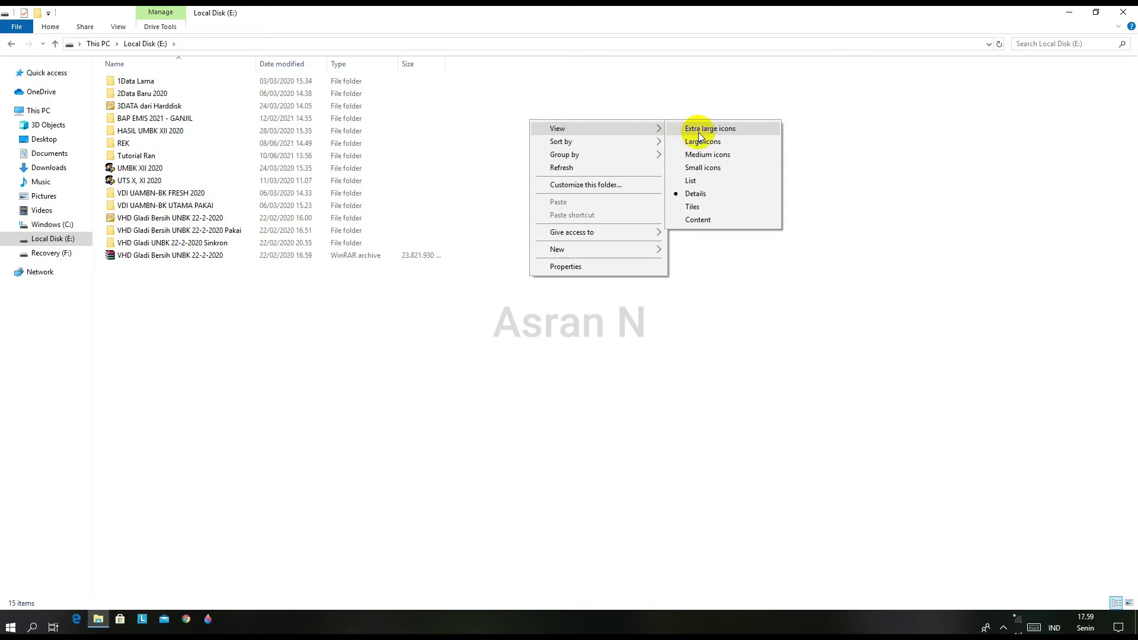
click(699, 133)
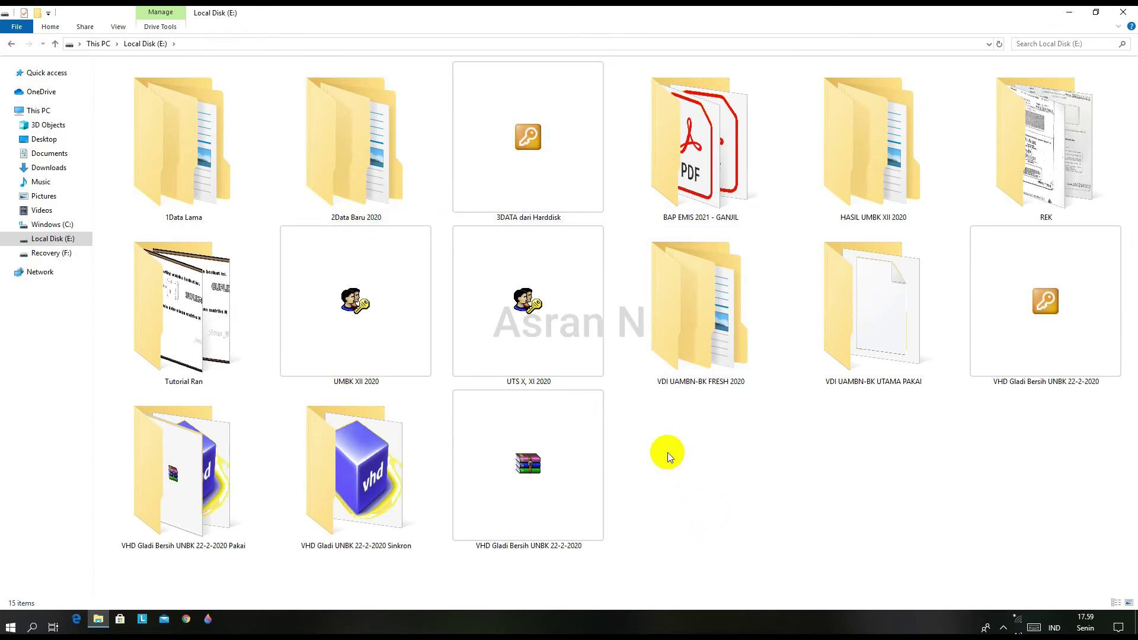
right_click(639, 411)
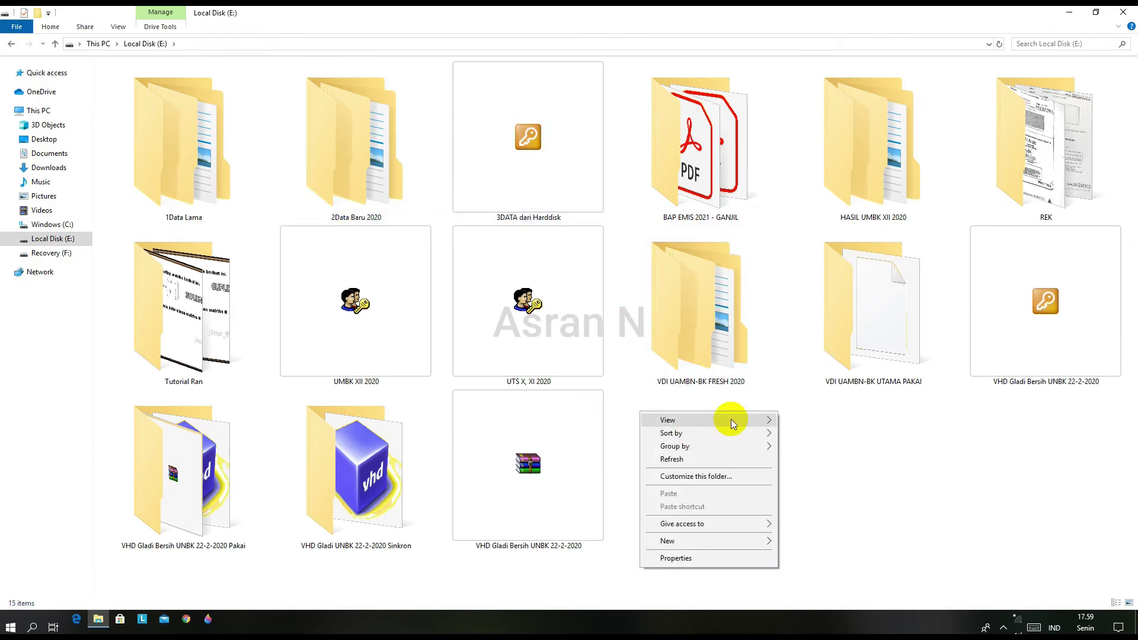
mouse_move(771, 419)
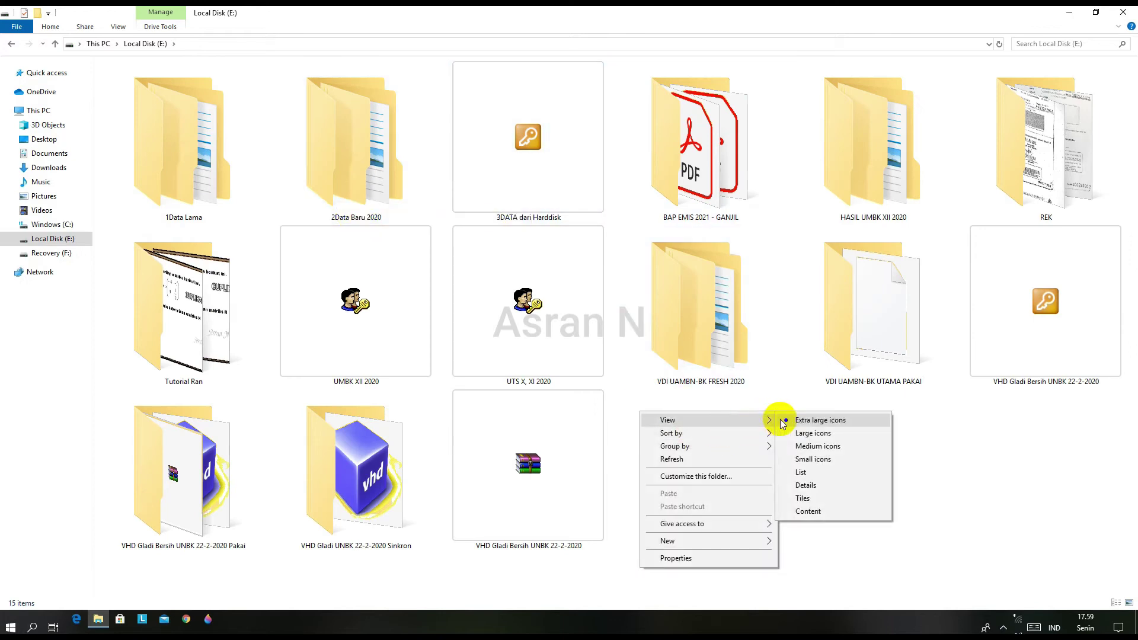
click(810, 437)
Change the Local Disk (E:) view to medium icons, and reduce it to small icons.
right_click(321, 233)
mouse_move(390, 244)
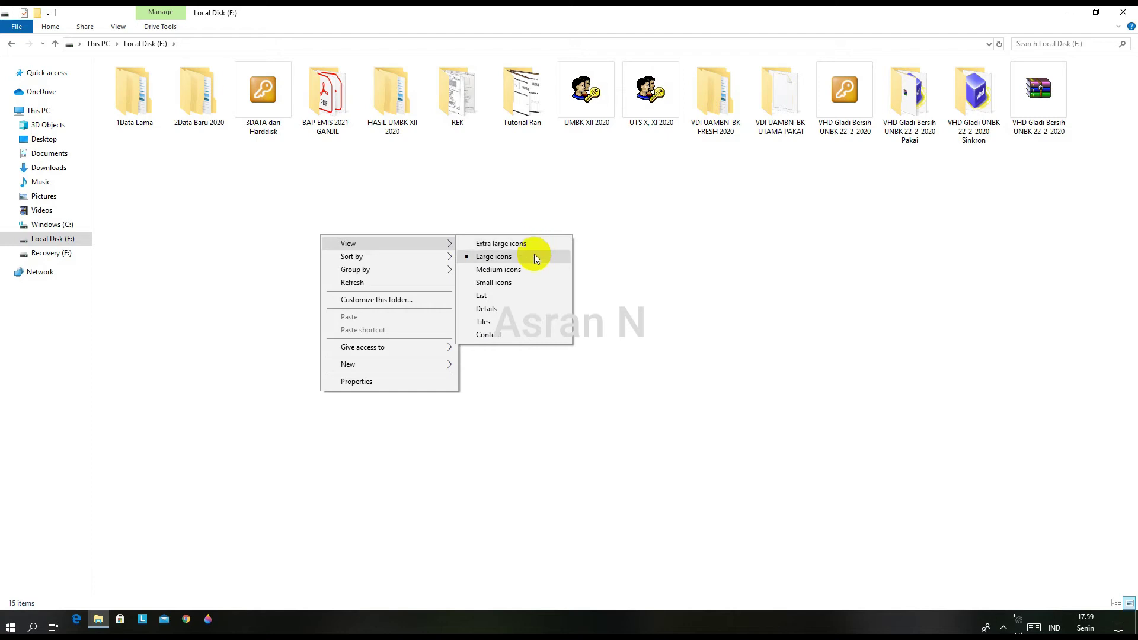
click(525, 268)
right_click(402, 184)
mouse_move(453, 193)
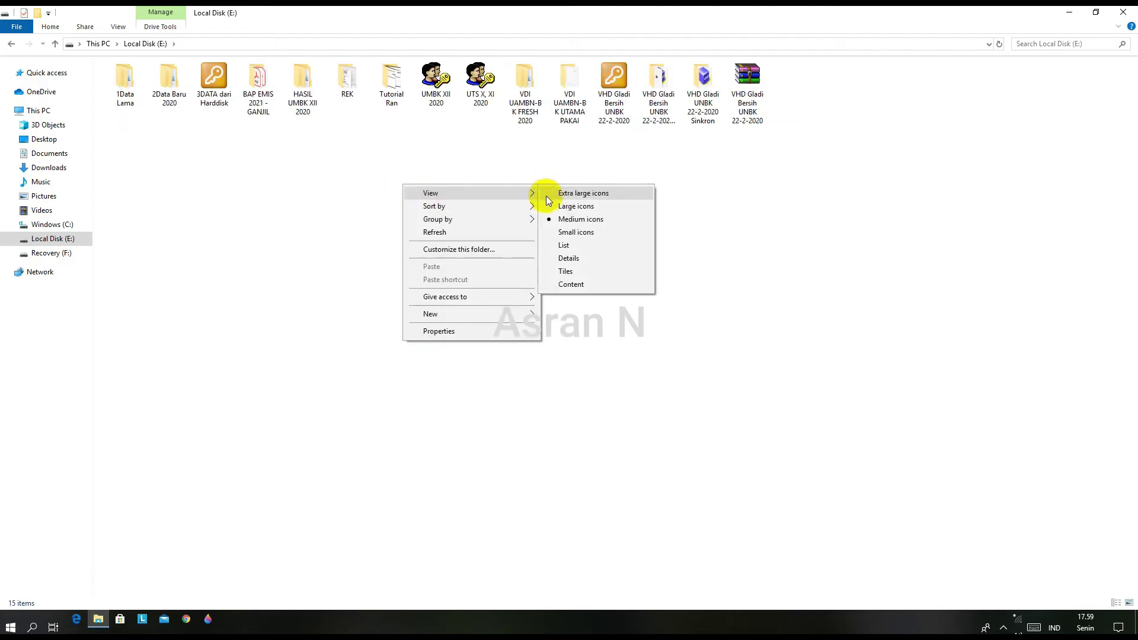
click(574, 232)
Display the Local Disk (E:) items in the List layout, and switch to the Details layout.
right_click(353, 194)
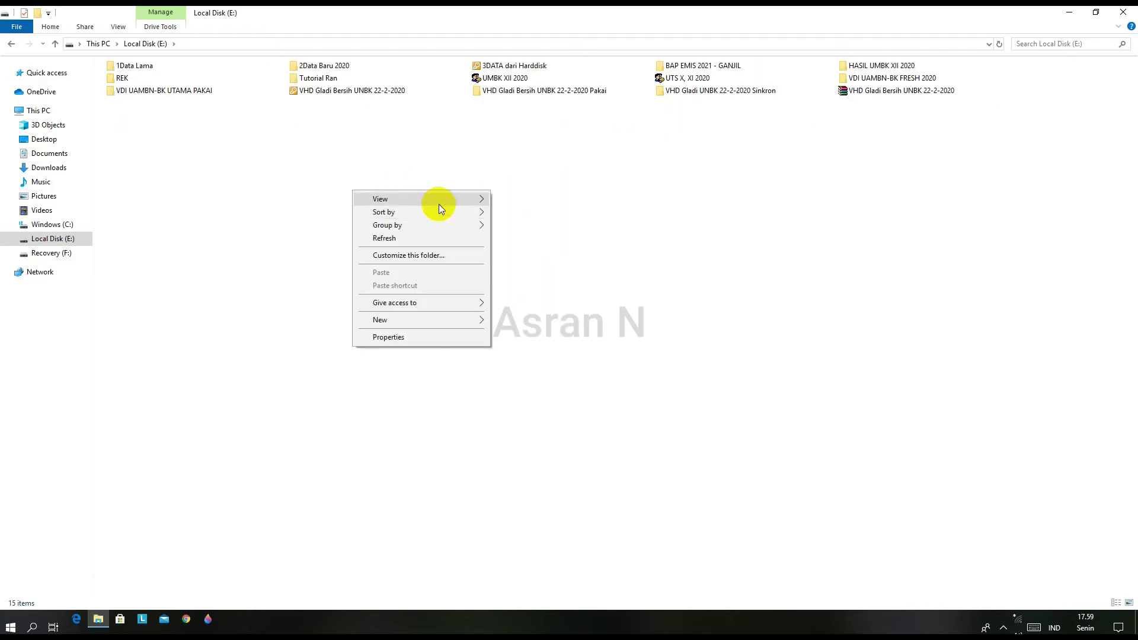
click(533, 255)
right_click(357, 191)
mouse_move(430, 200)
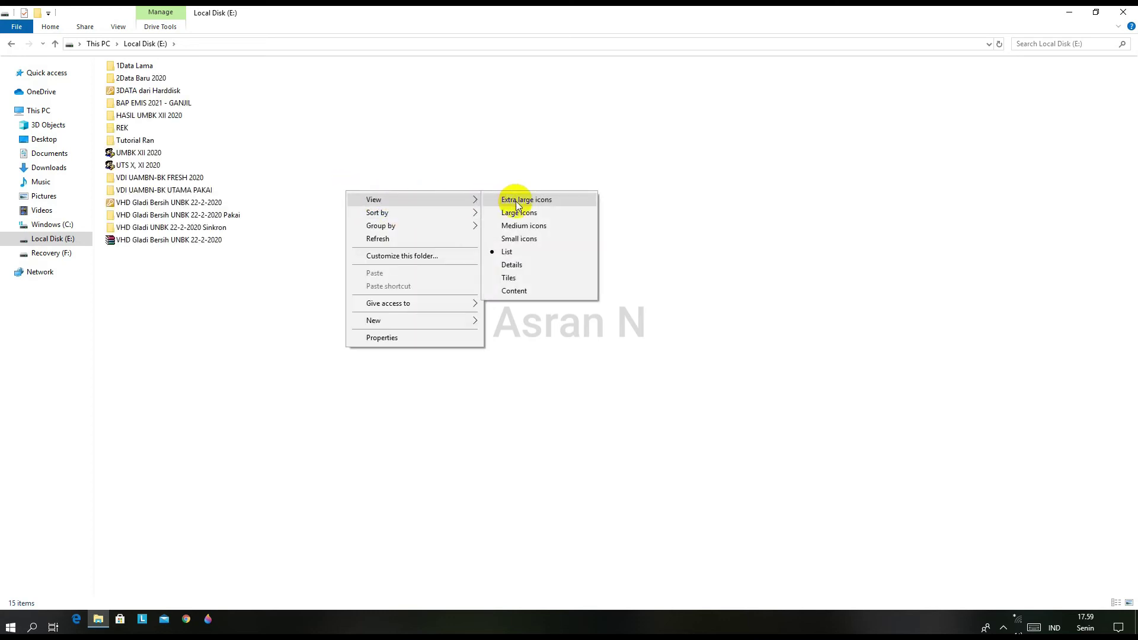
click(521, 264)
Display the Local Disk (E:) items as Tiles, and switch them to the Content layout.
right_click(629, 182)
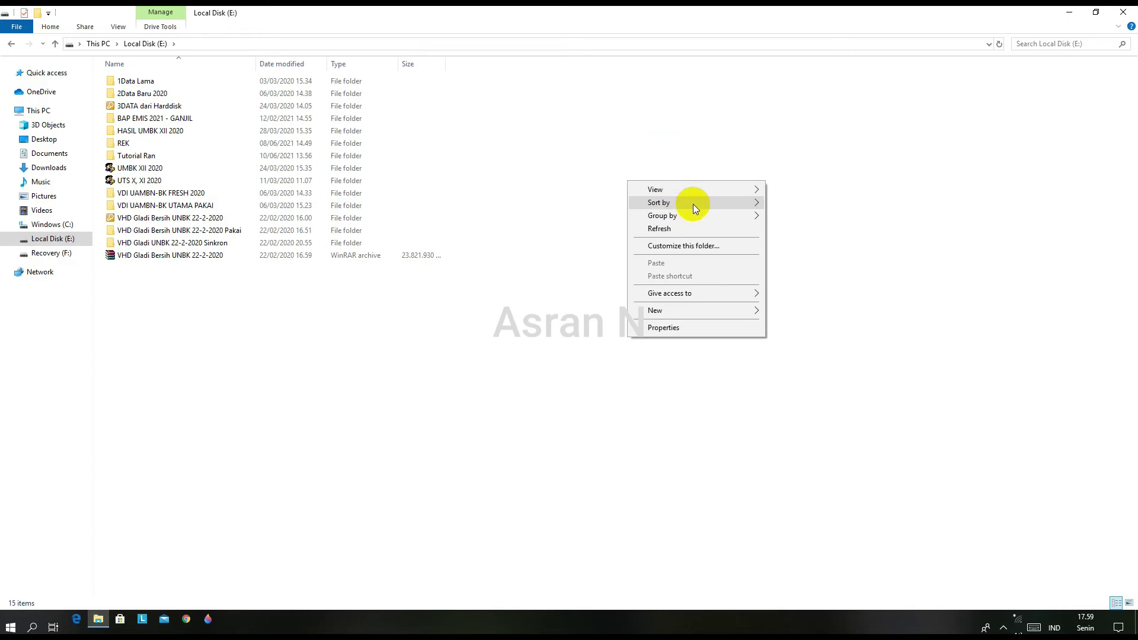
mouse_move(717, 187)
click(796, 268)
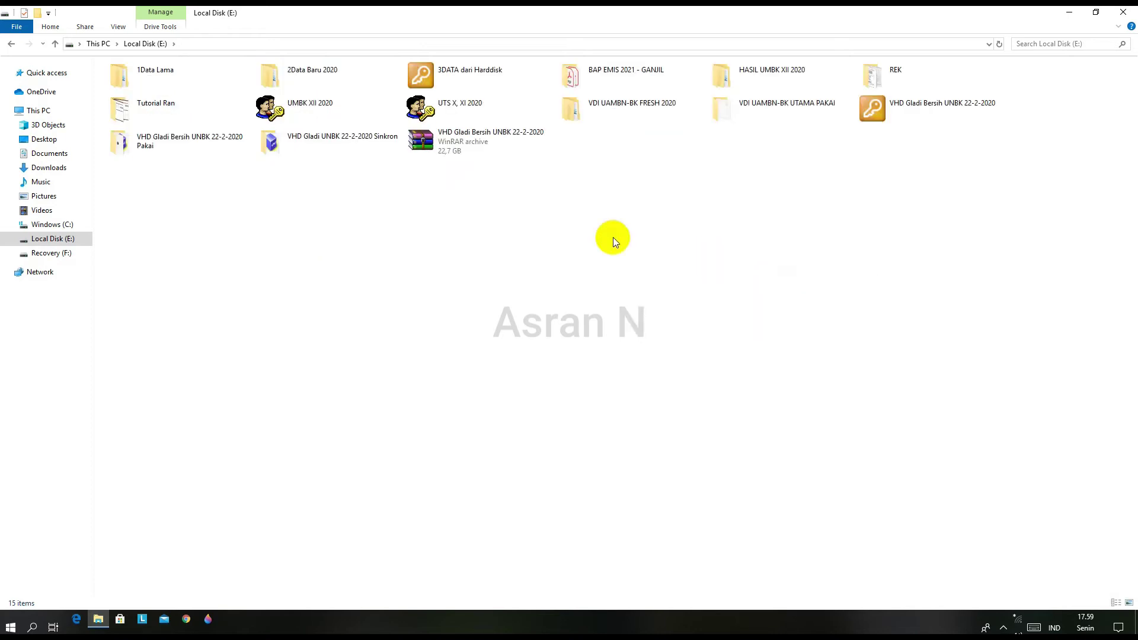
right_click(449, 249)
mouse_move(520, 255)
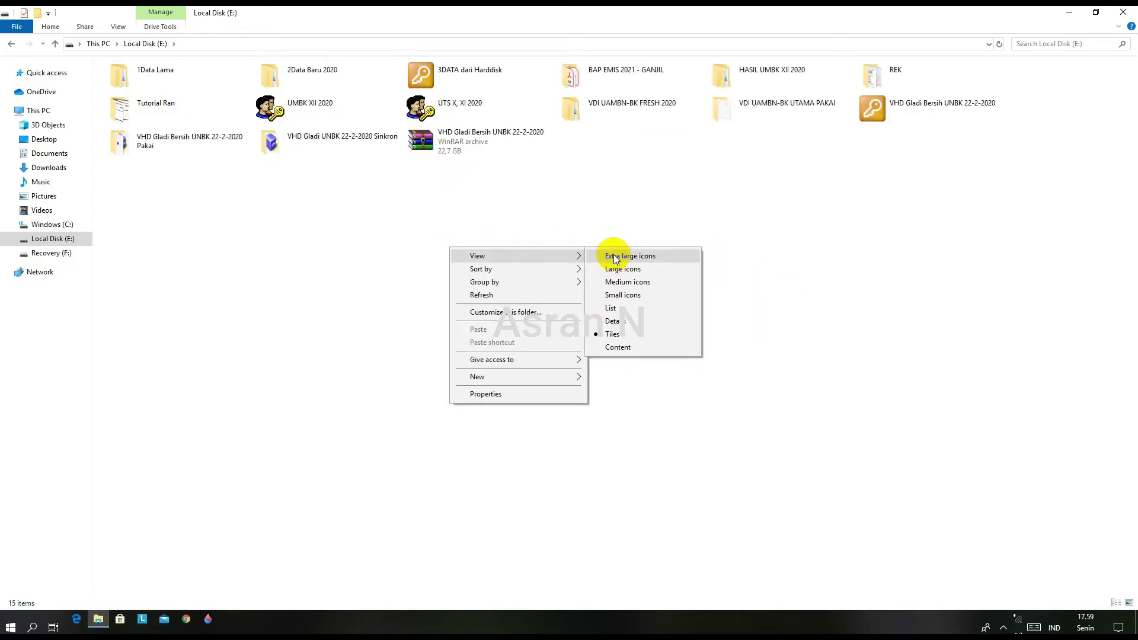
click(643, 348)
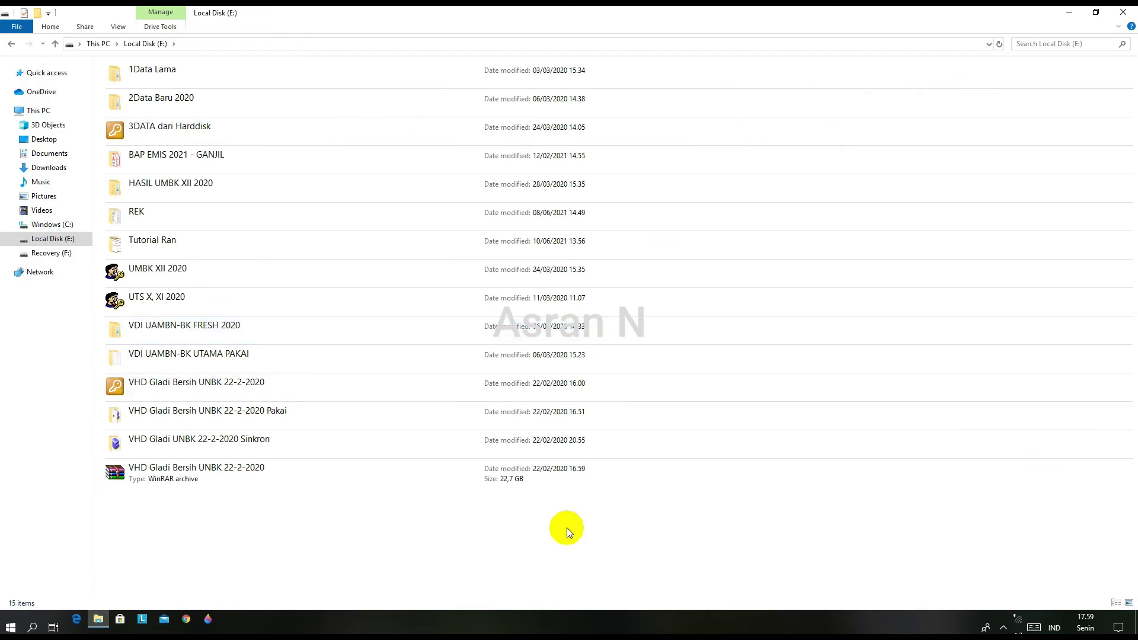
Set the view of Local Disk (E:) back to Details.
right_click(519, 528)
mouse_move(603, 379)
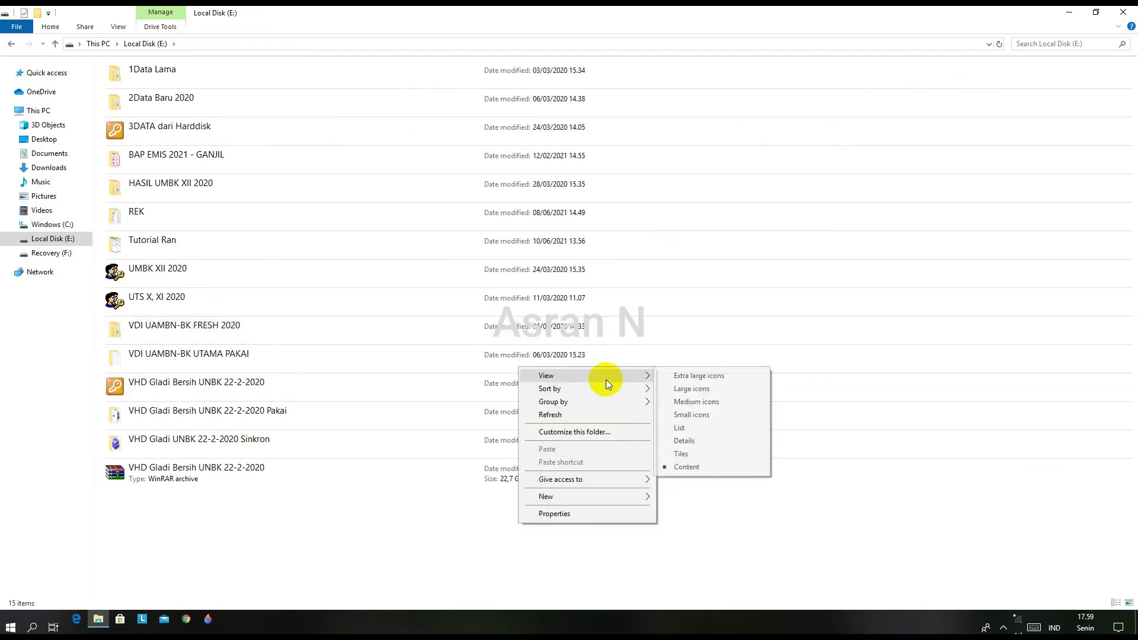
click(724, 442)
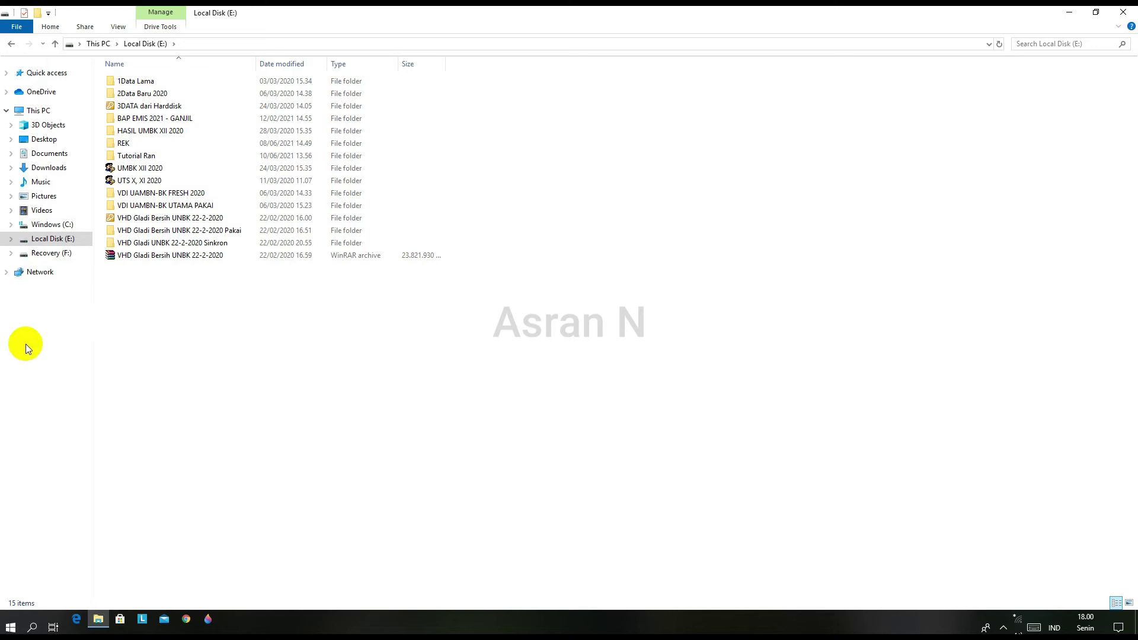
Look inside the Tutorial Ran folder and its Turunan Fungsi Aljabar subfolder, return to Local Disk (E:), and clear the selection.
double_click(151, 158)
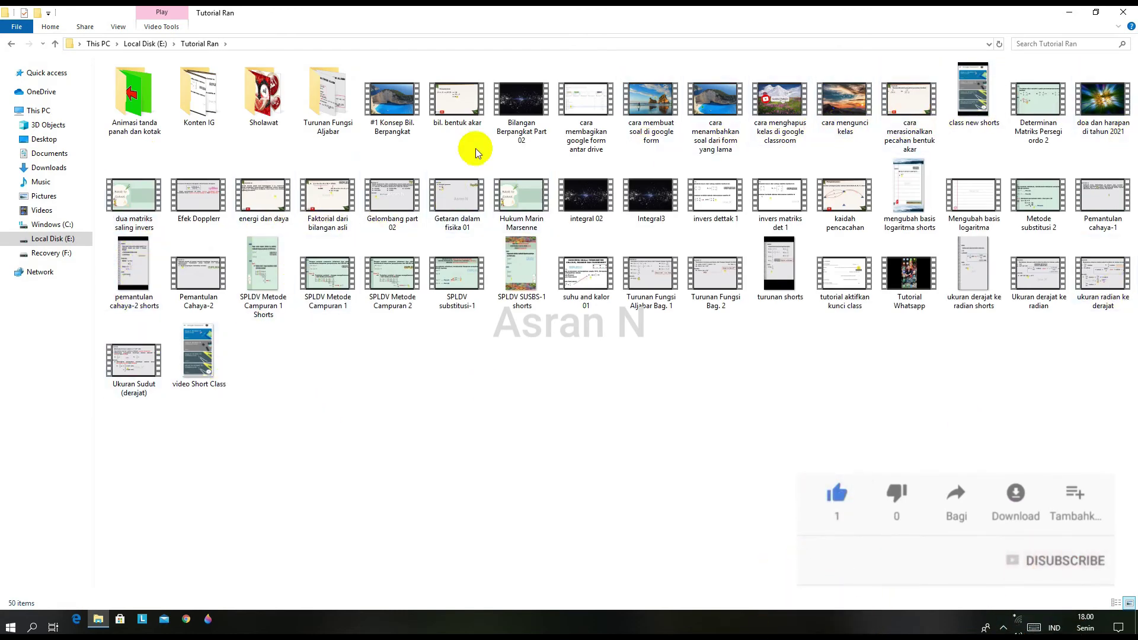
double_click(326, 113)
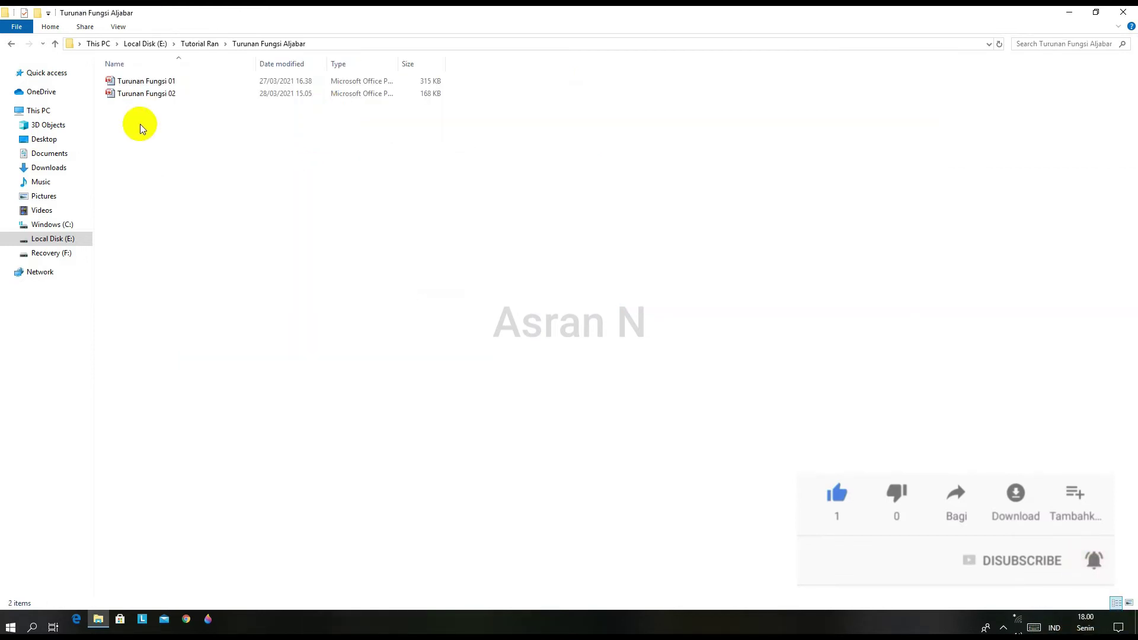
click(10, 44)
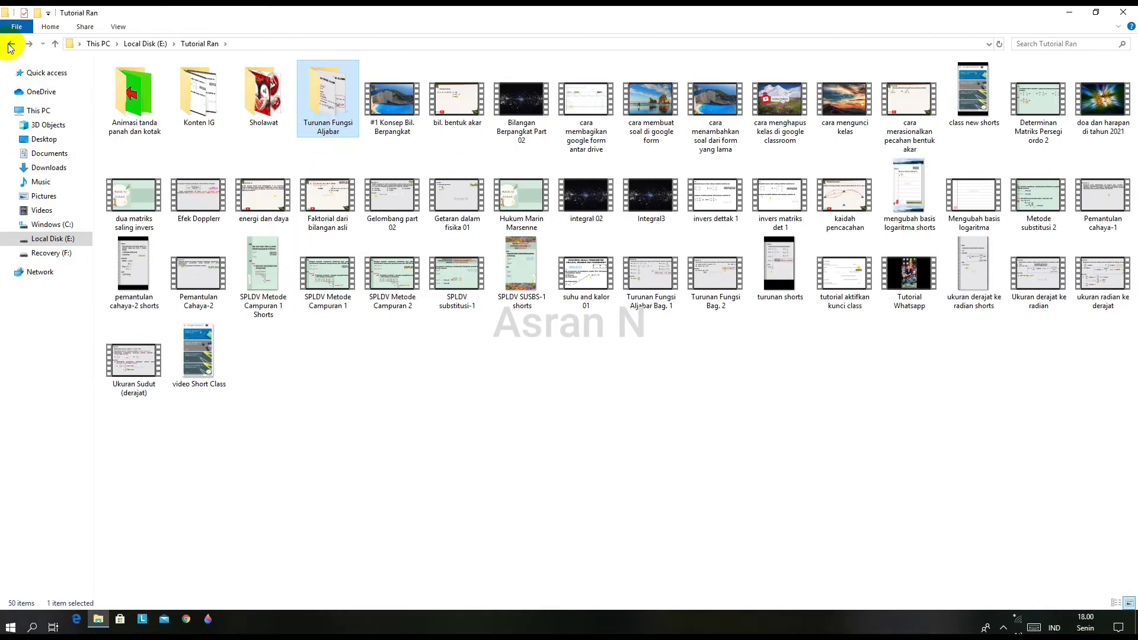
click(11, 45)
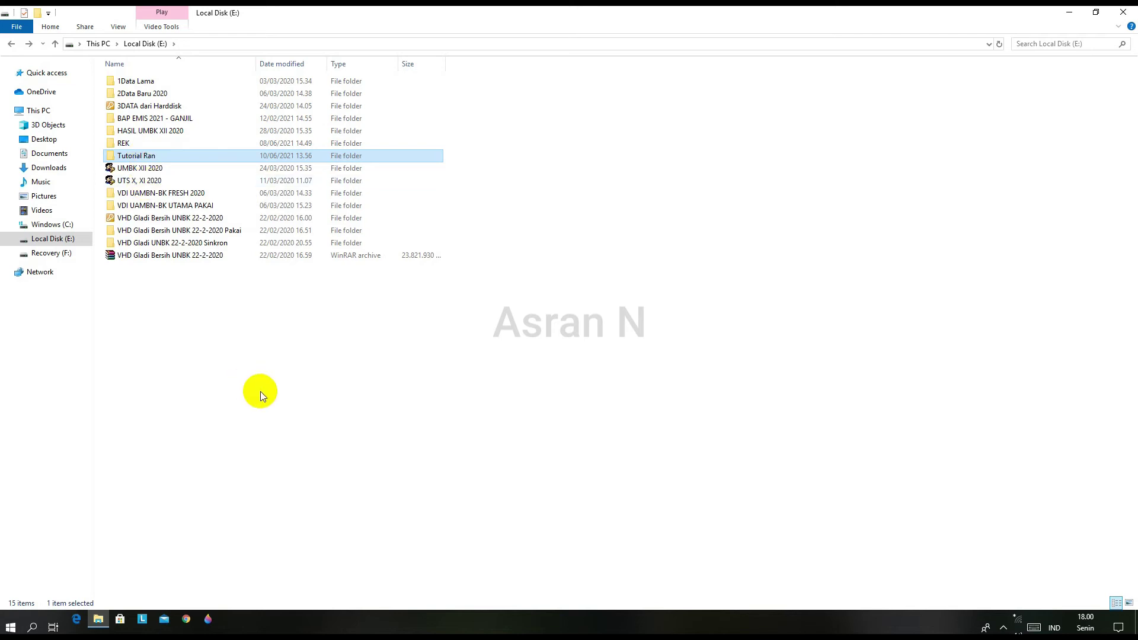
click(261, 384)
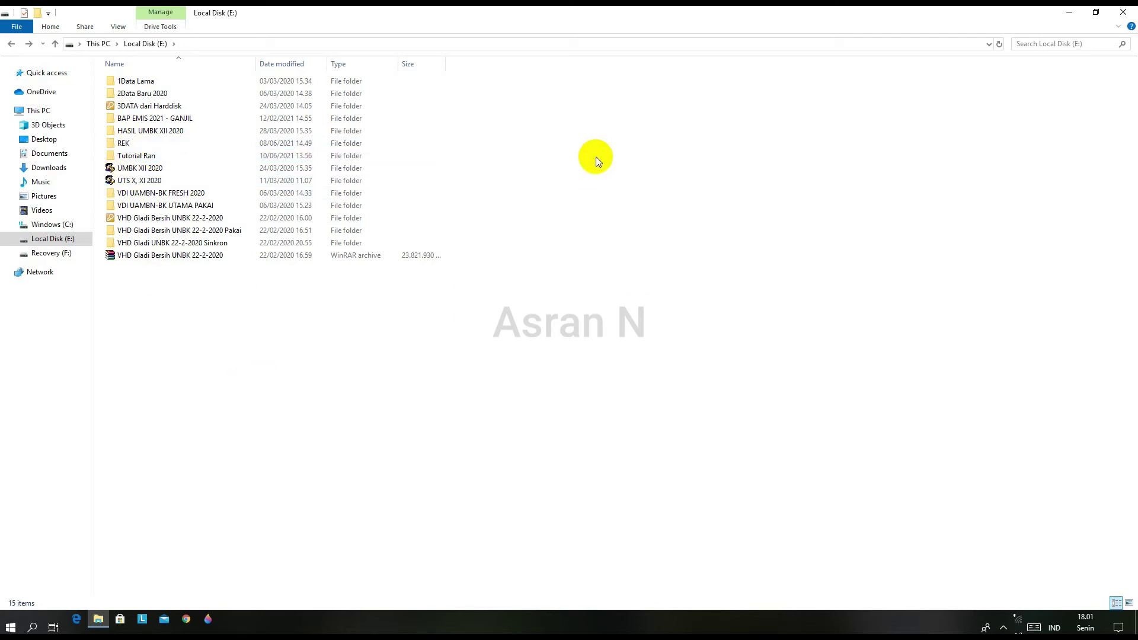
Create a new folder named File Penting in Local Disk (E:).
right_click(603, 200)
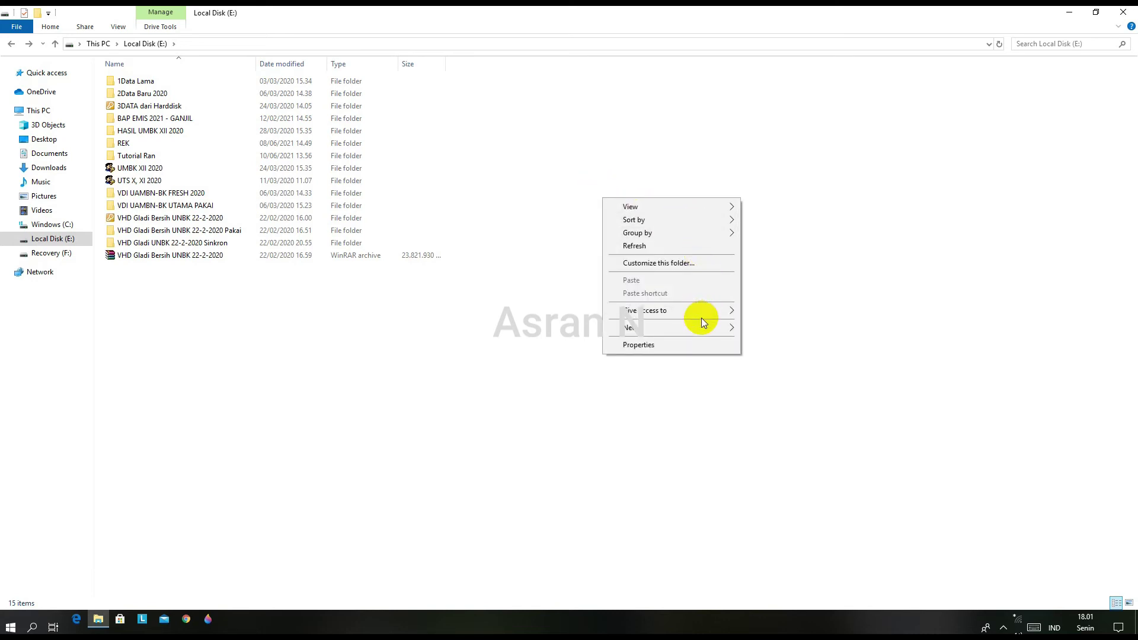
mouse_move(704, 327)
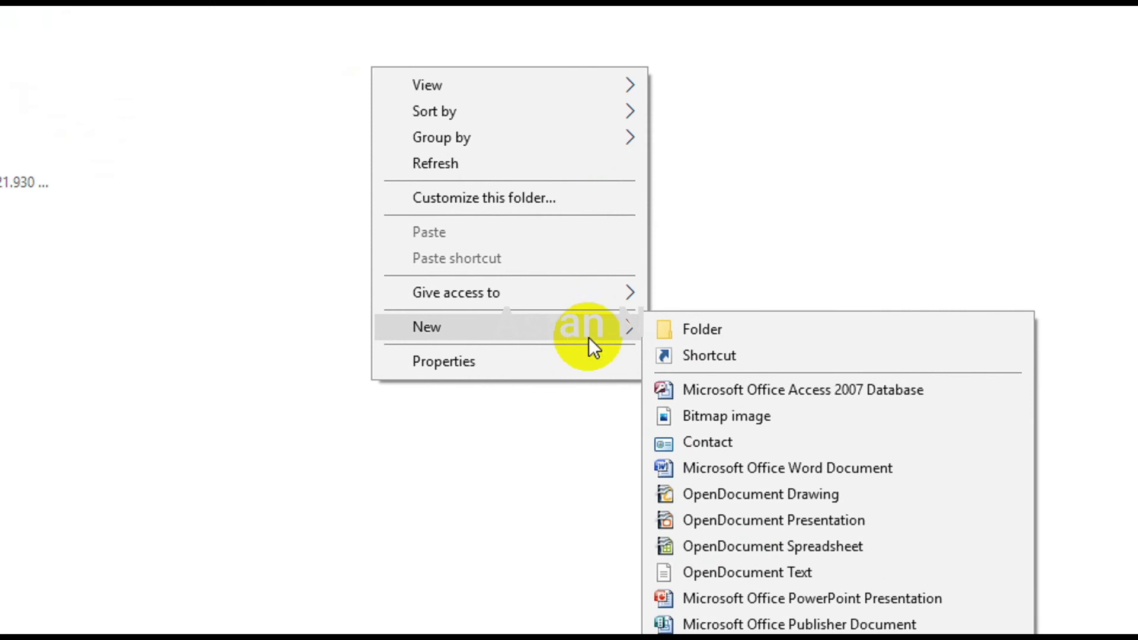
click(696, 329)
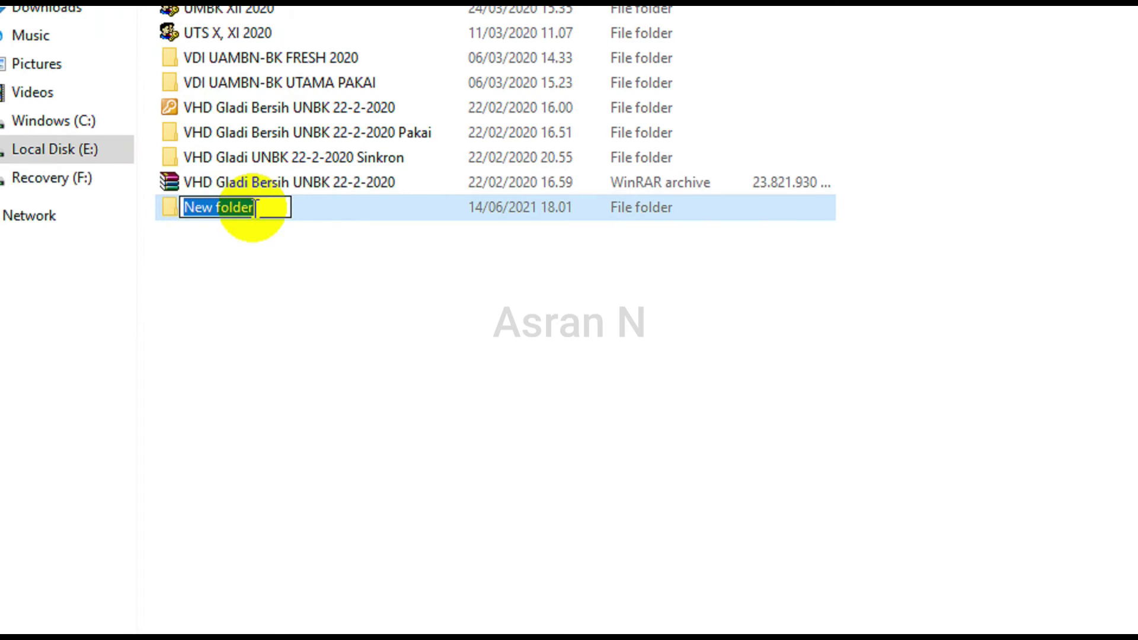
key(BackSpace)
text(File Penting)
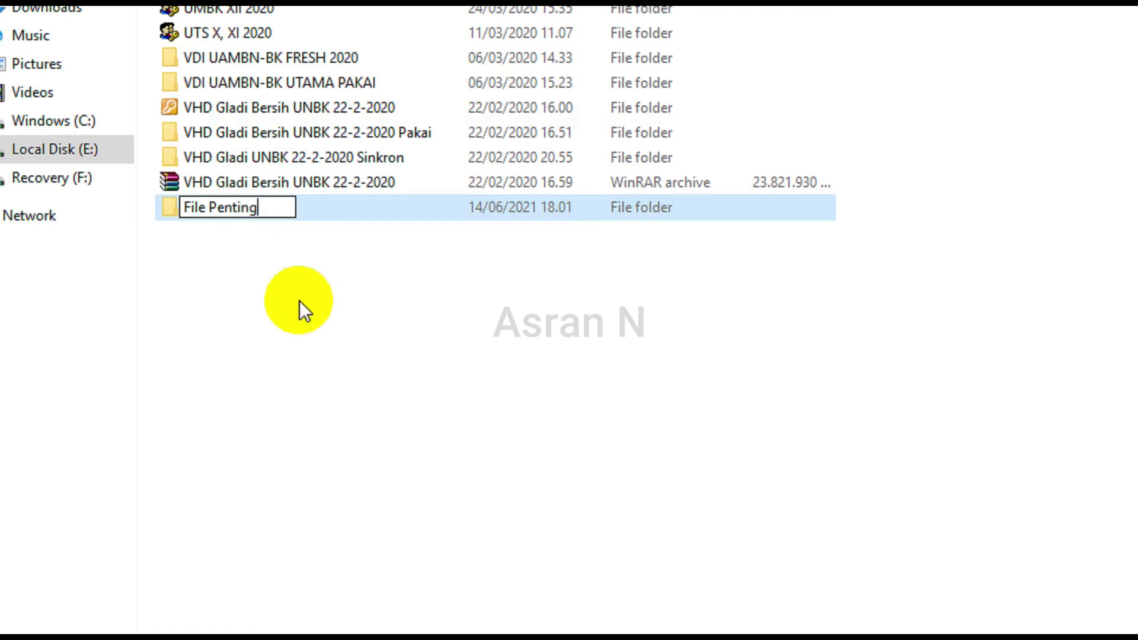
click(303, 305)
Refresh the Local Disk (E:) listing so the new folder is sorted among the others.
right_click(304, 307)
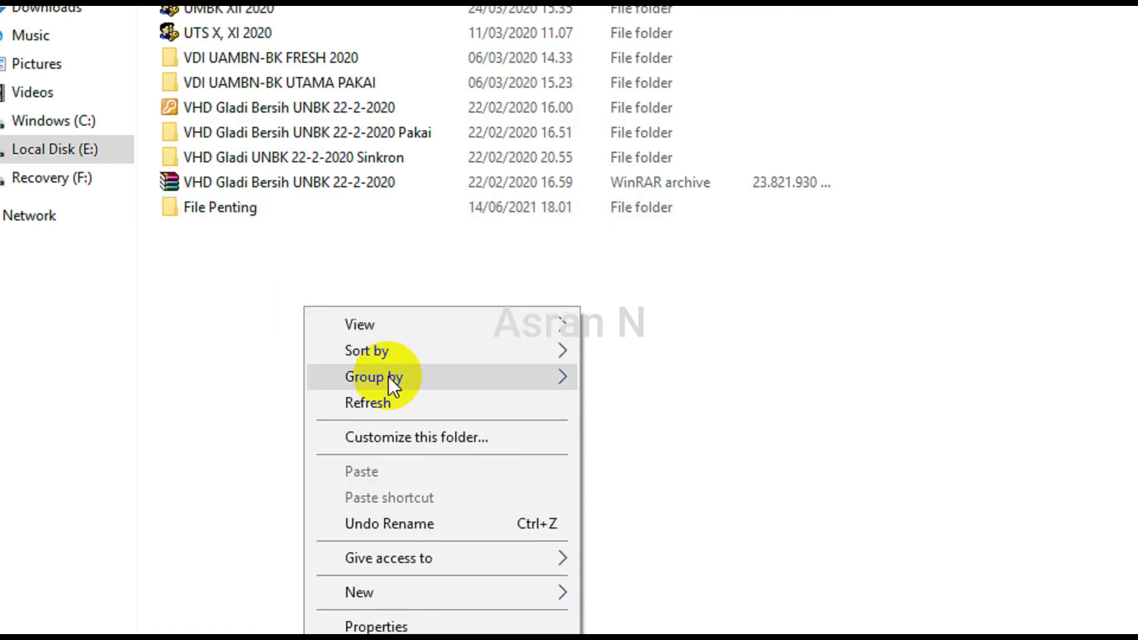
click(389, 403)
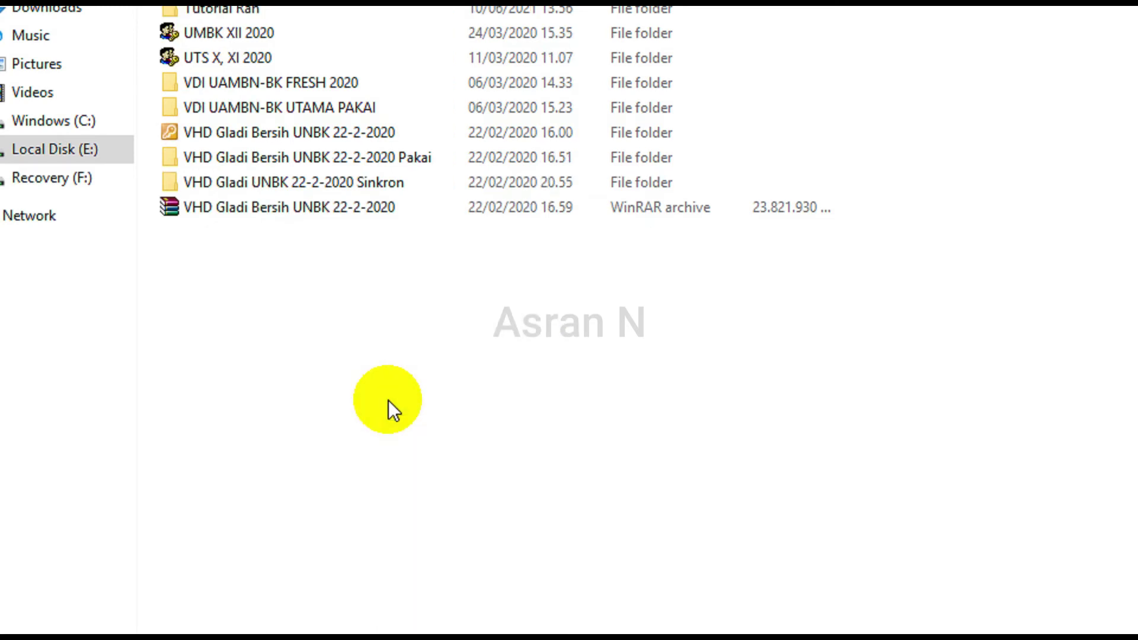
scroll(255, 51, up, 3)
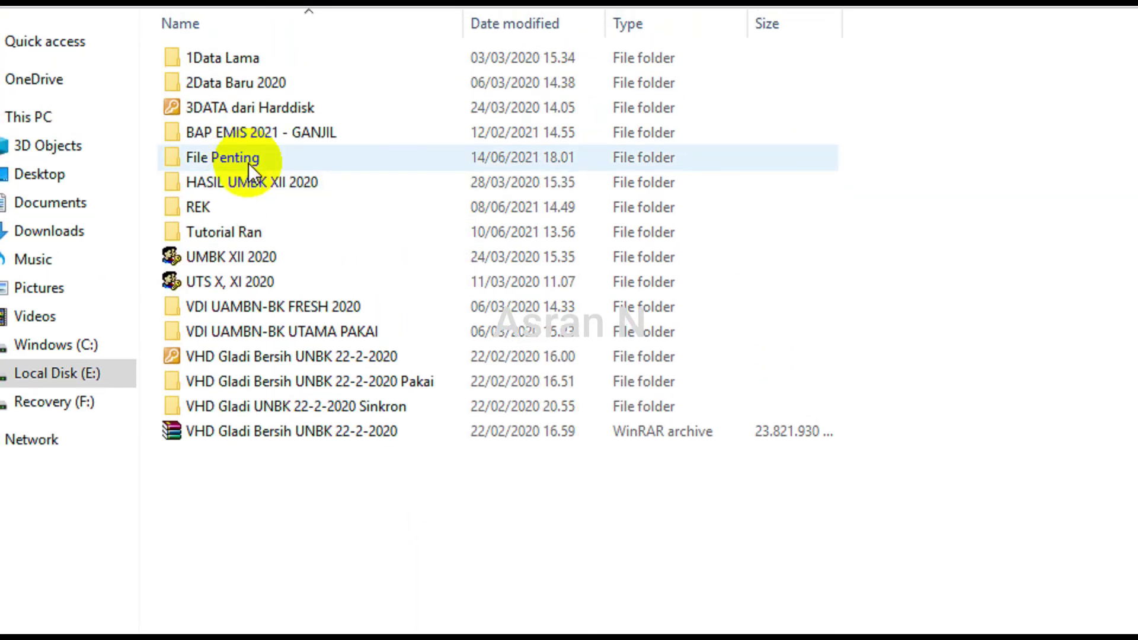
Create a subfolder named File Penting 1 inside the File Penting folder on Local Disk (E:).
double_click(248, 160)
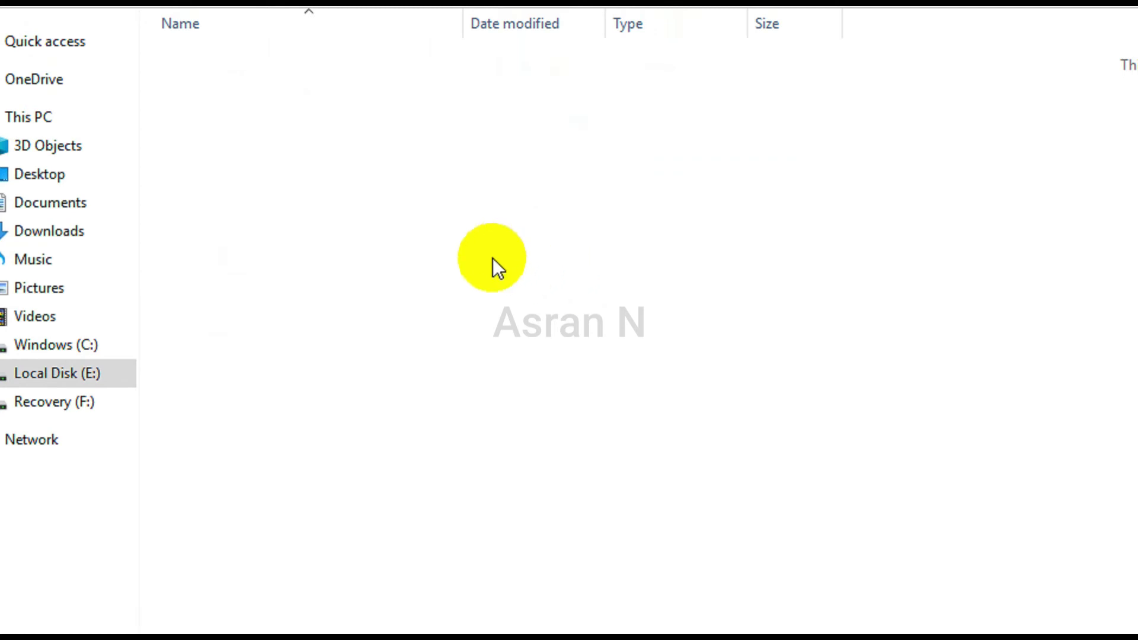
right_click(307, 135)
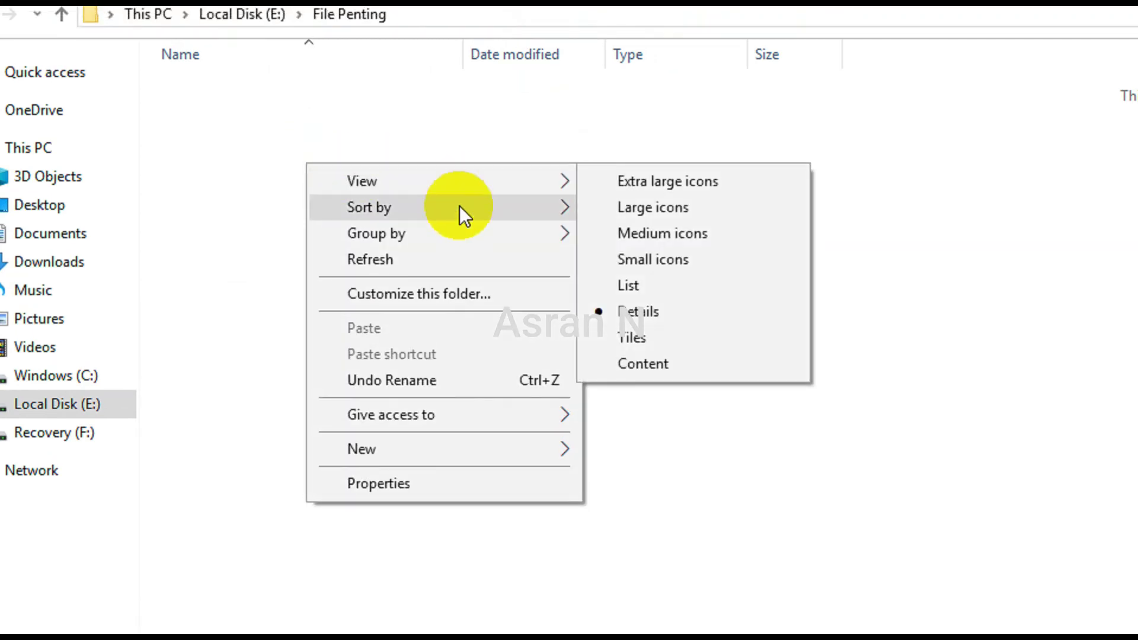
mouse_move(508, 457)
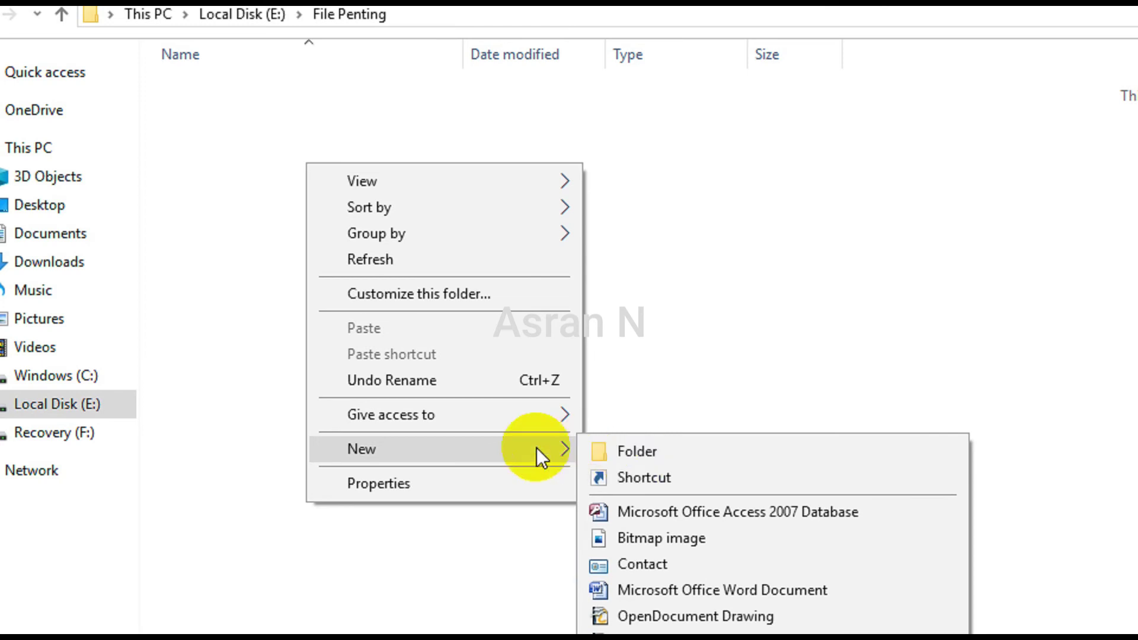
click(628, 450)
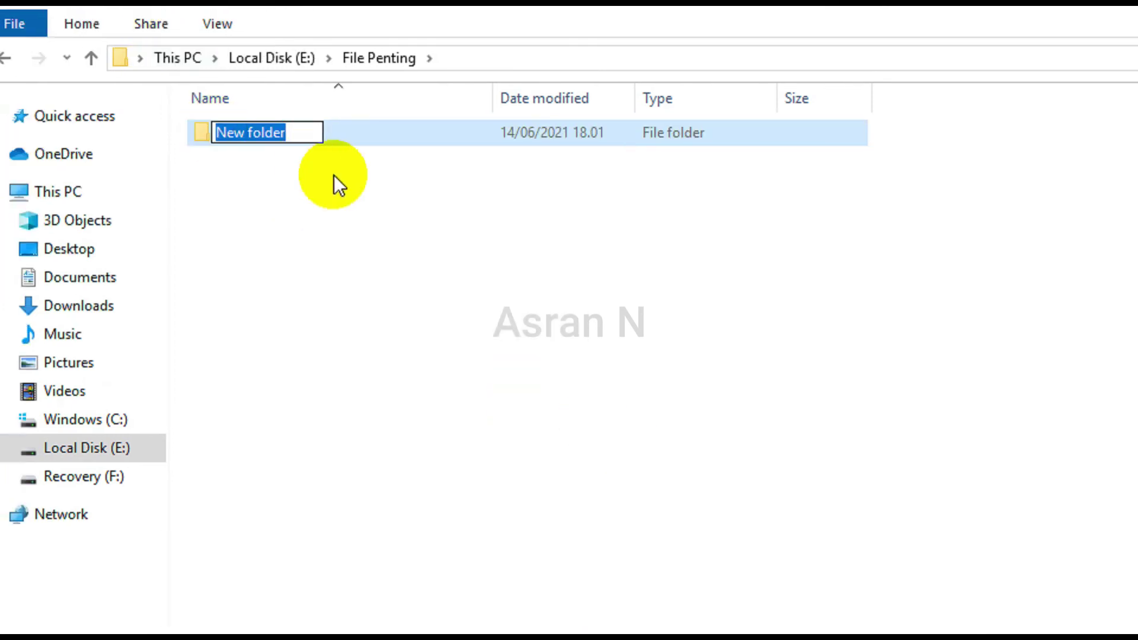
text(F)
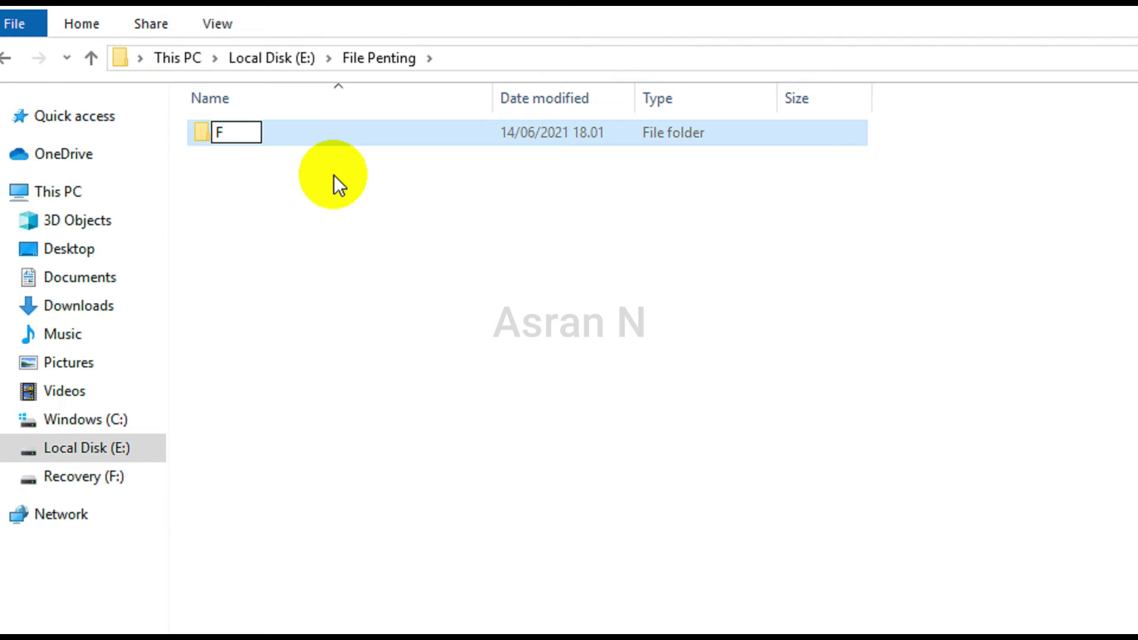
text(ile Pent)
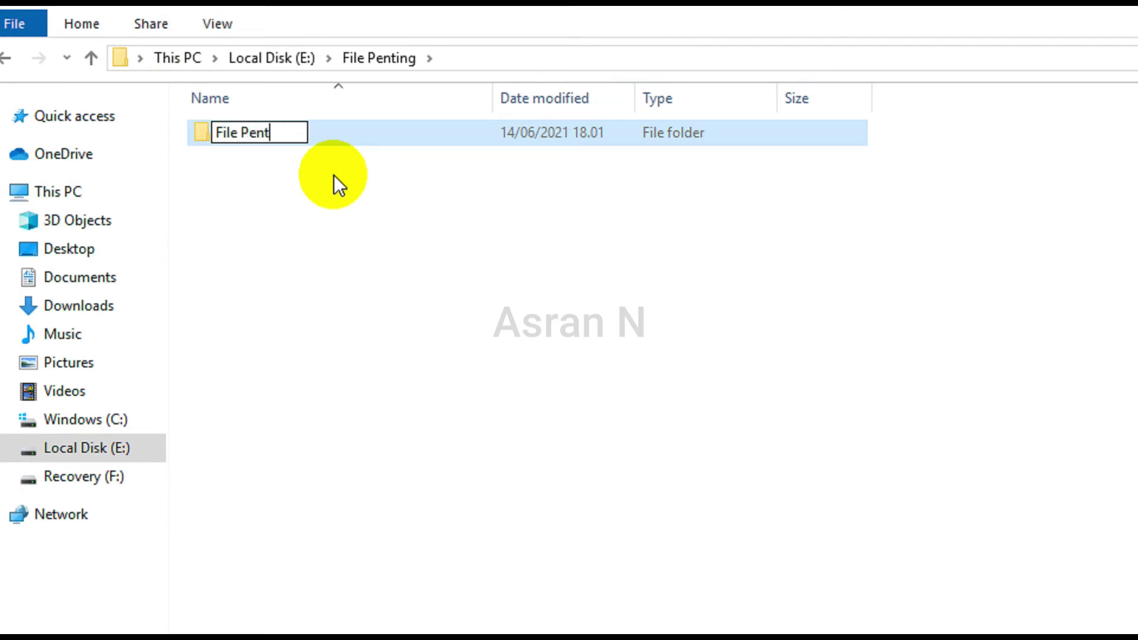
text(ing 1)
click(333, 176)
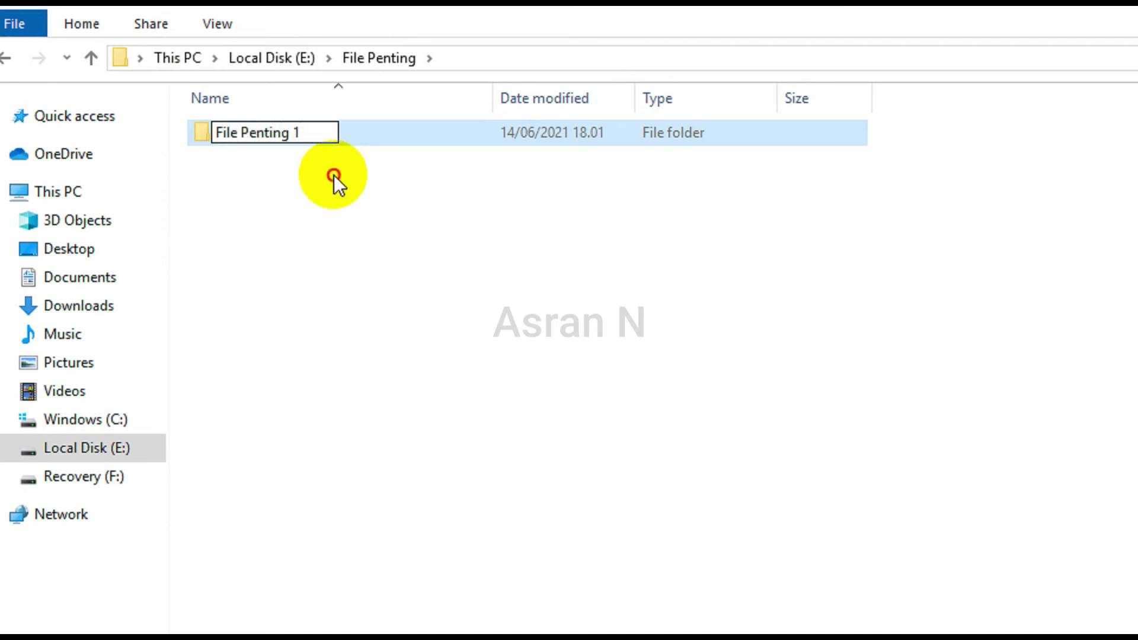
Create a second subfolder named File Penting 2 in the File Penting folder.
right_click(337, 210)
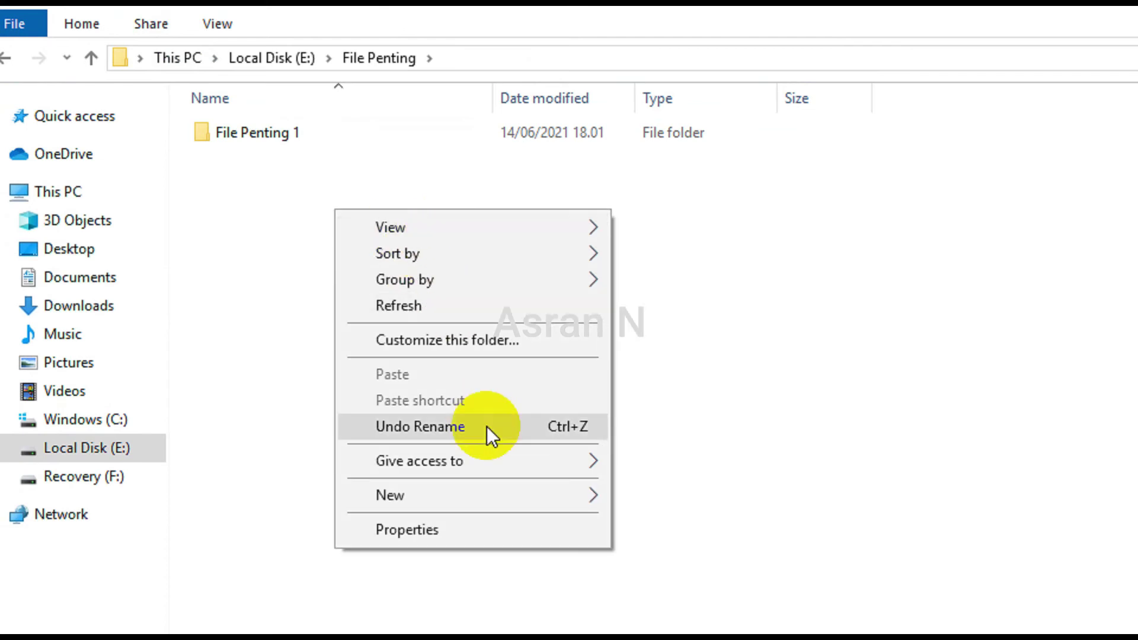
mouse_move(593, 489)
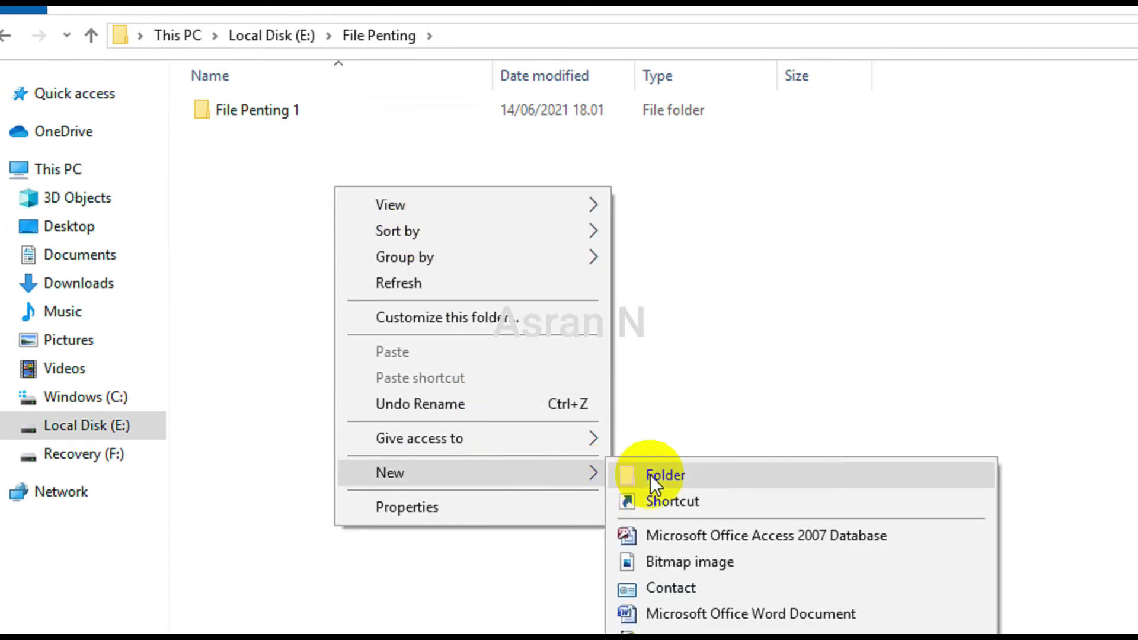
click(650, 490)
text(Fi)
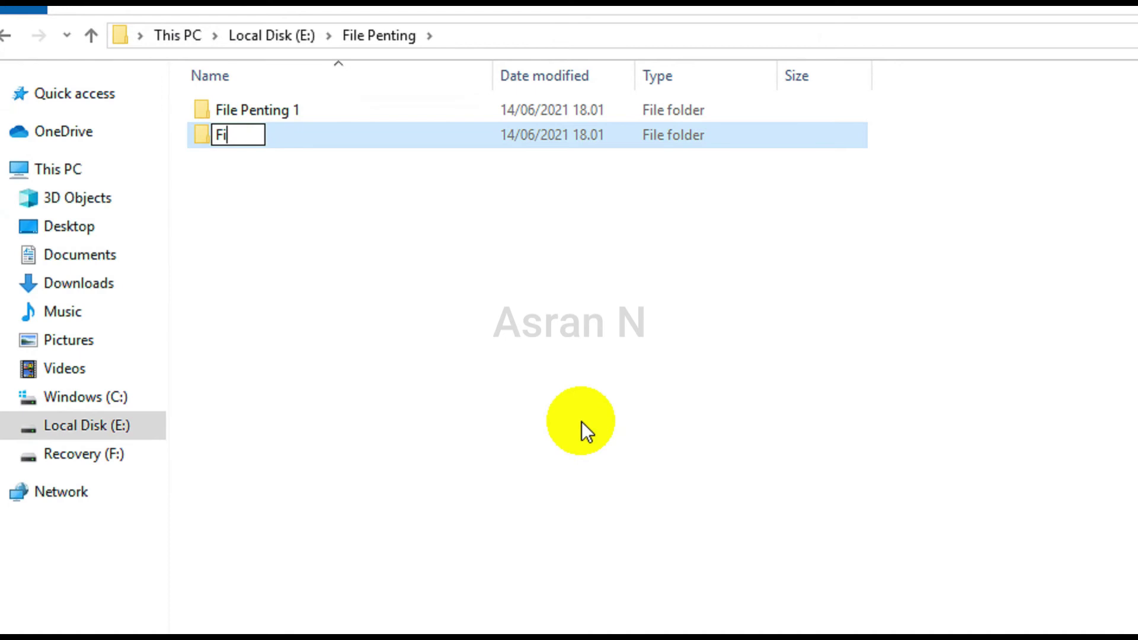
text(le Penting )
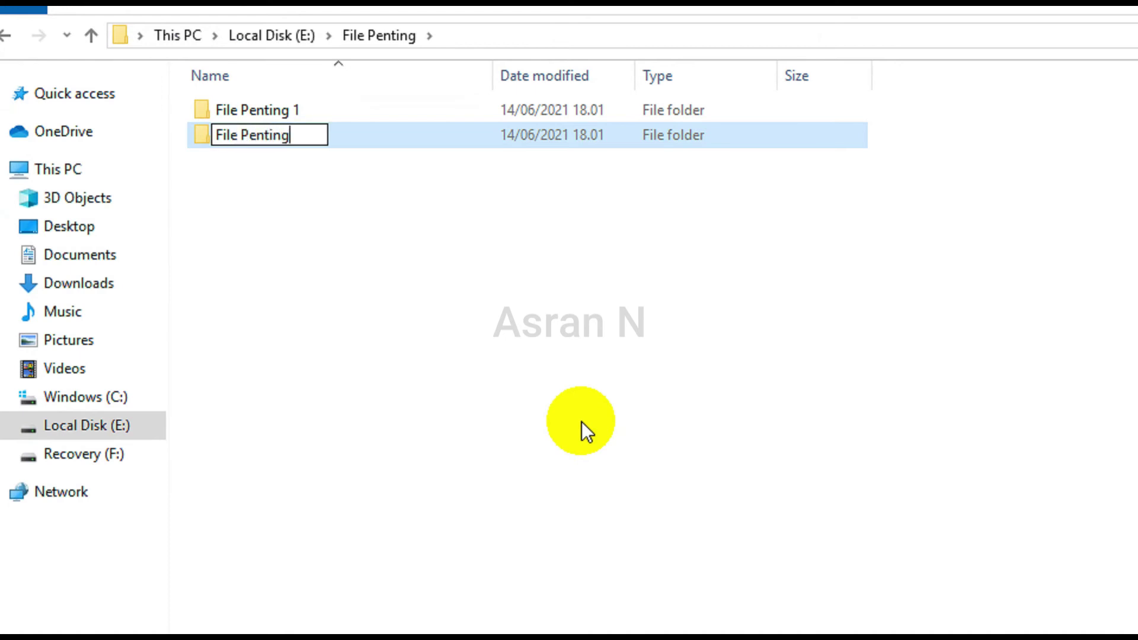
text(2)
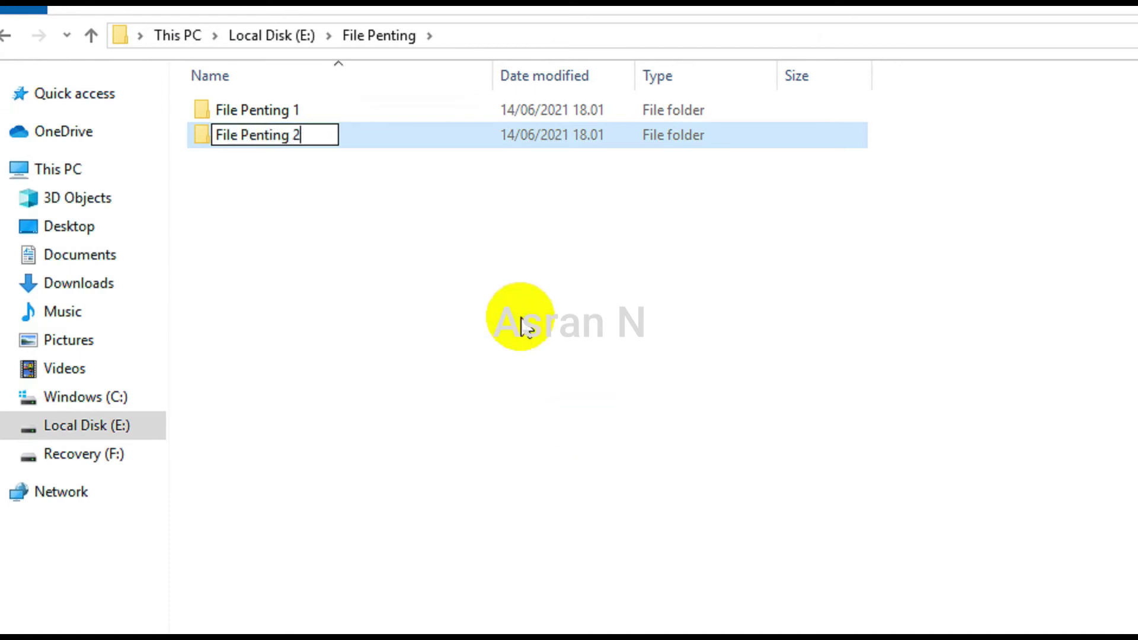
click(499, 273)
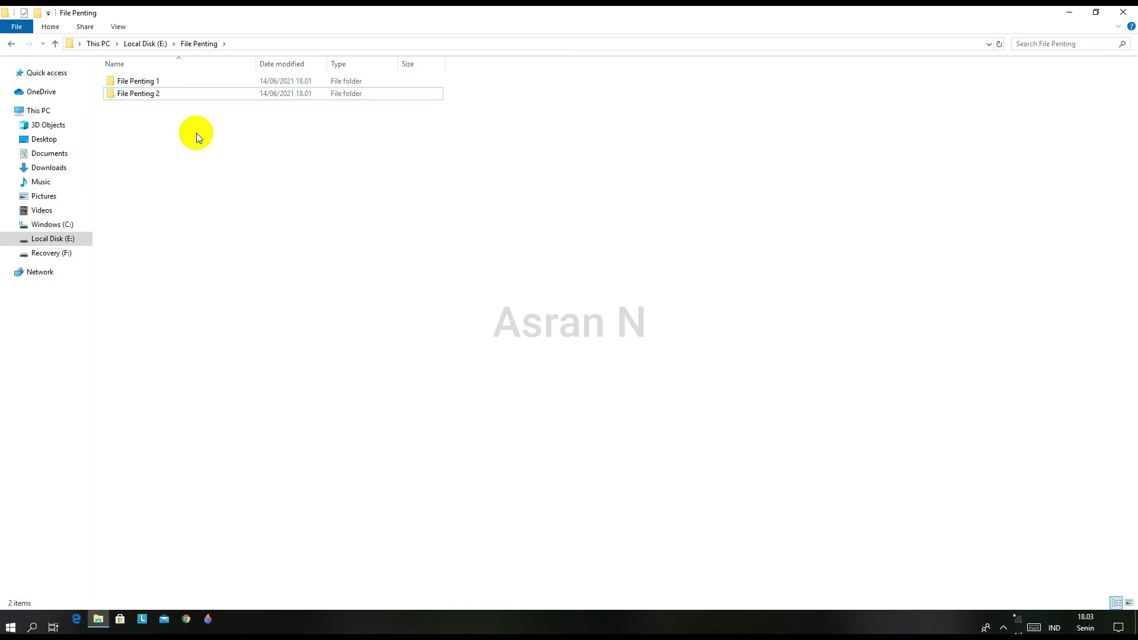
Close the File Penting window, then reopen File Explorer and go back to File Penting on Local Disk (E:).
click(140, 83)
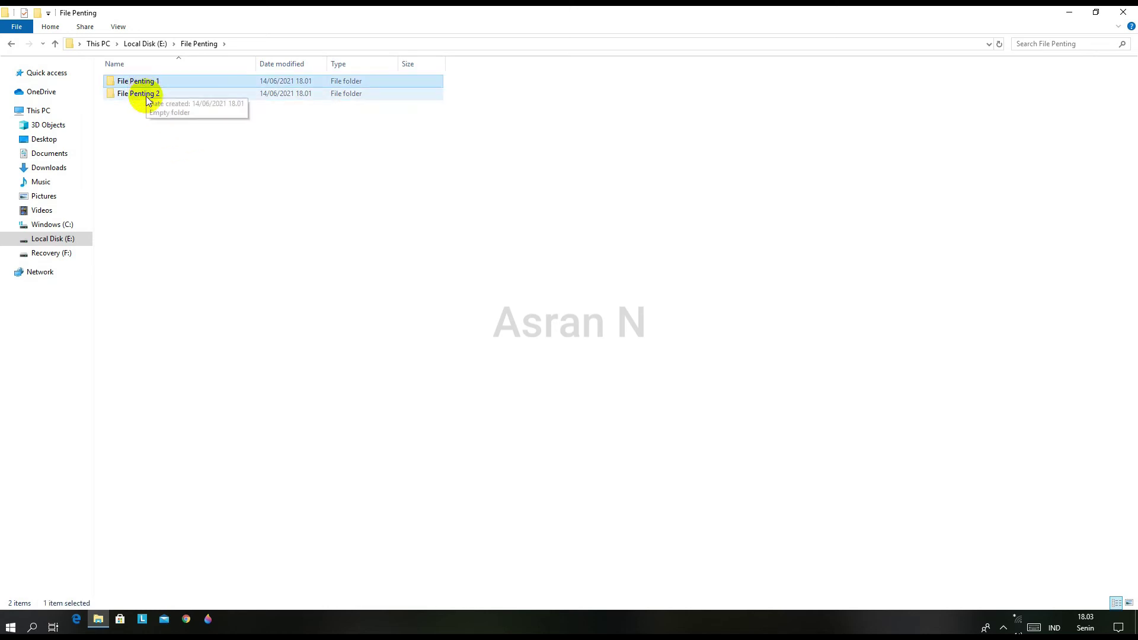
click(147, 98)
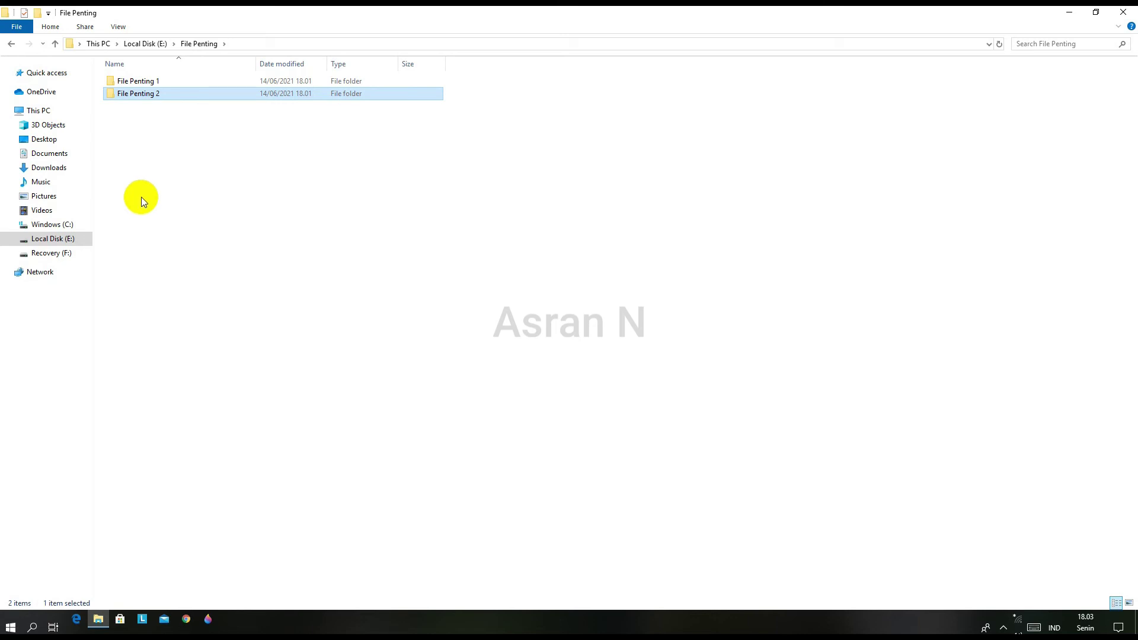
click(1132, 14)
click(69, 632)
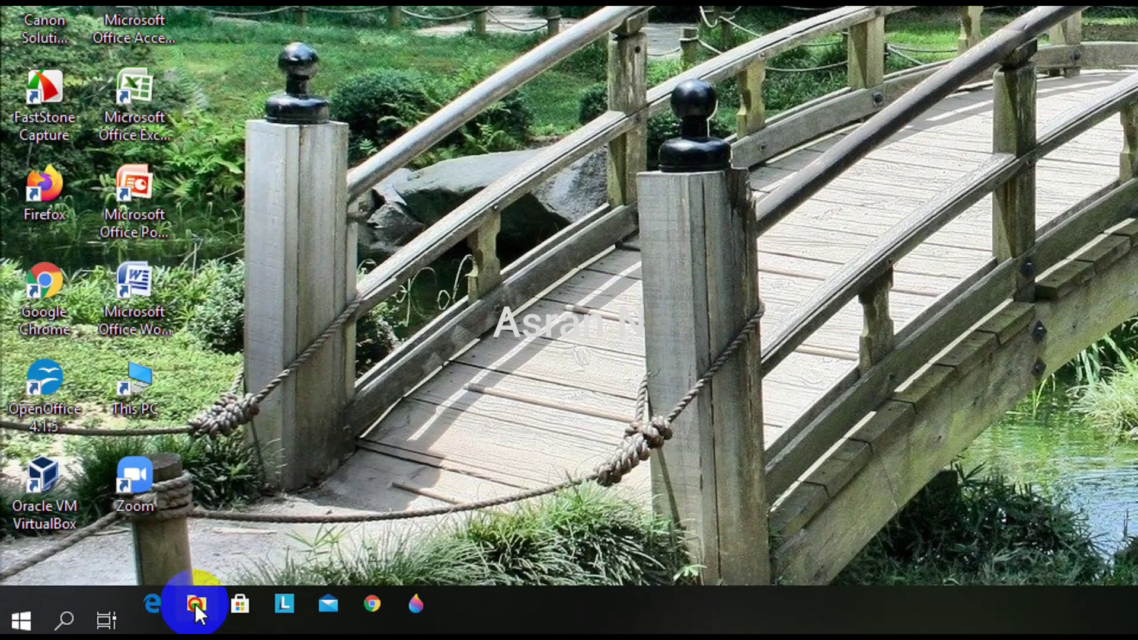
click(196, 603)
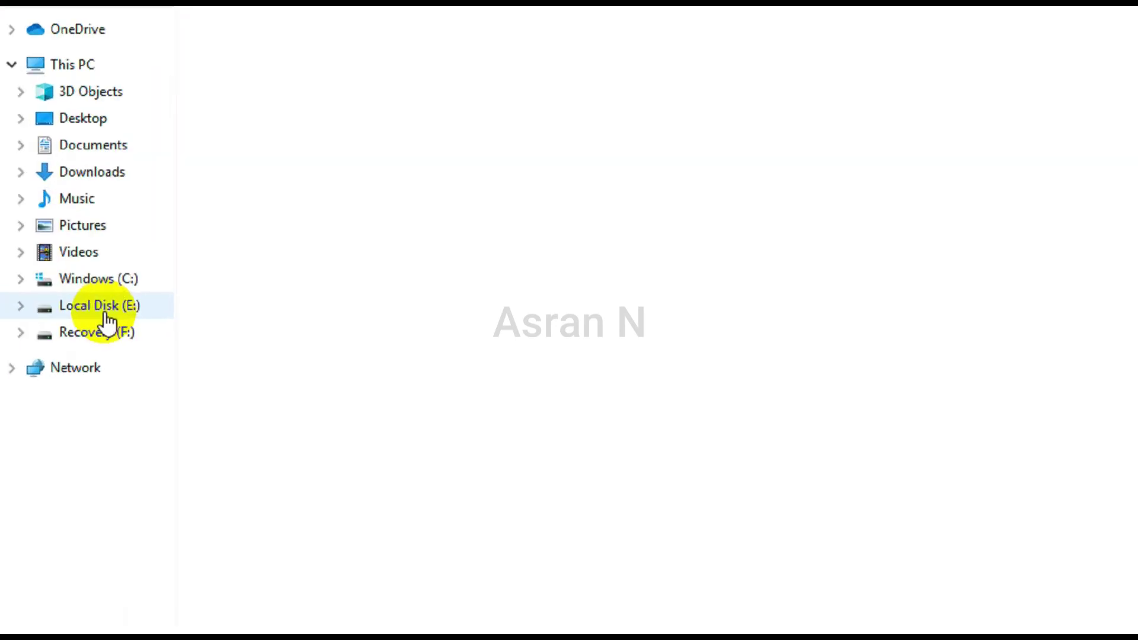
click(56, 243)
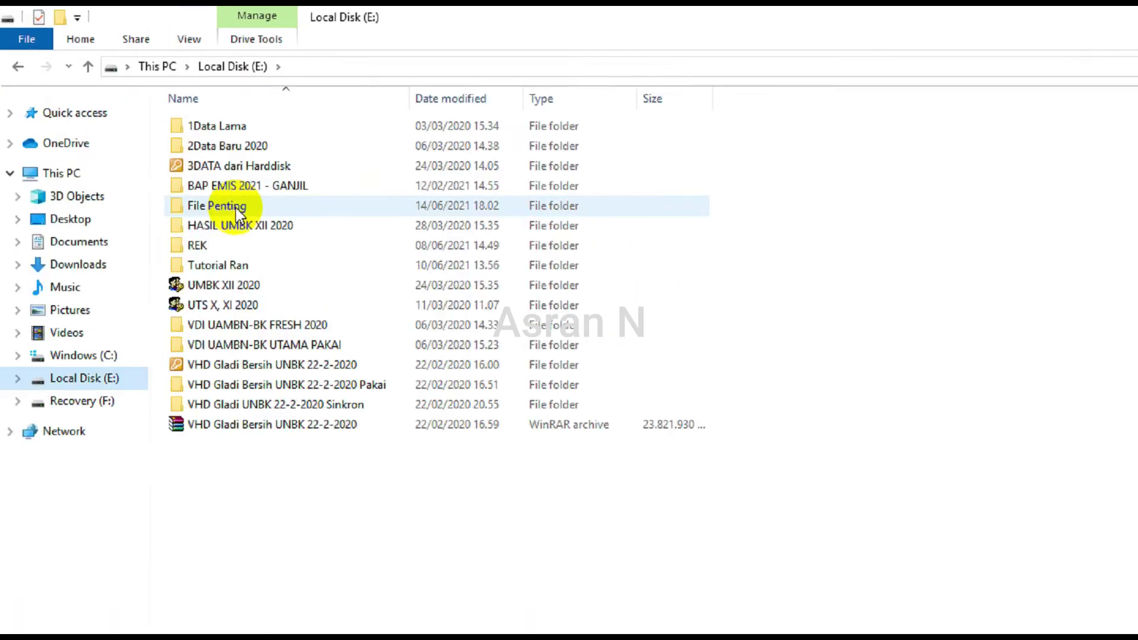
mouse_move(148, 130)
double_click(296, 258)
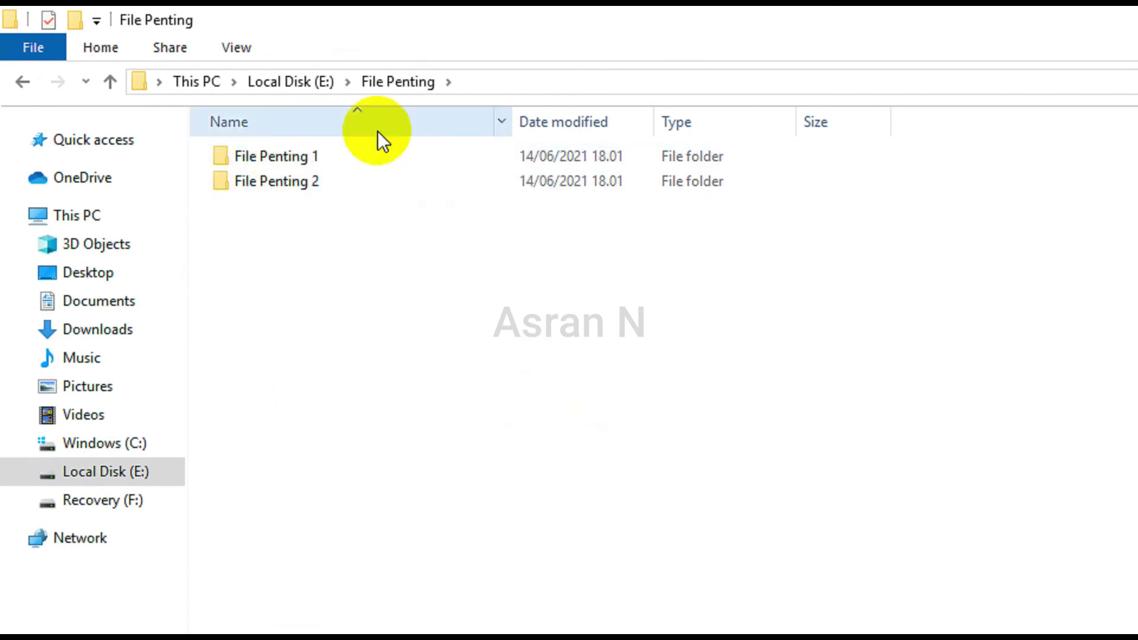
Rename the File Penting 2 folder as File lainnya.
mouse_move(363, 193)
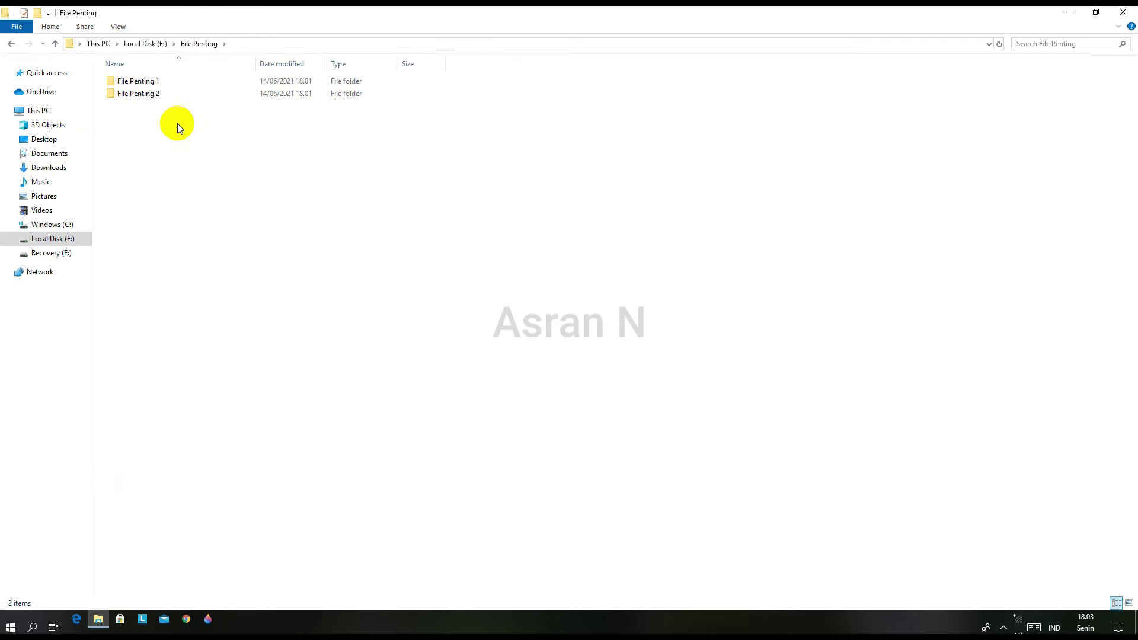
right_click(150, 99)
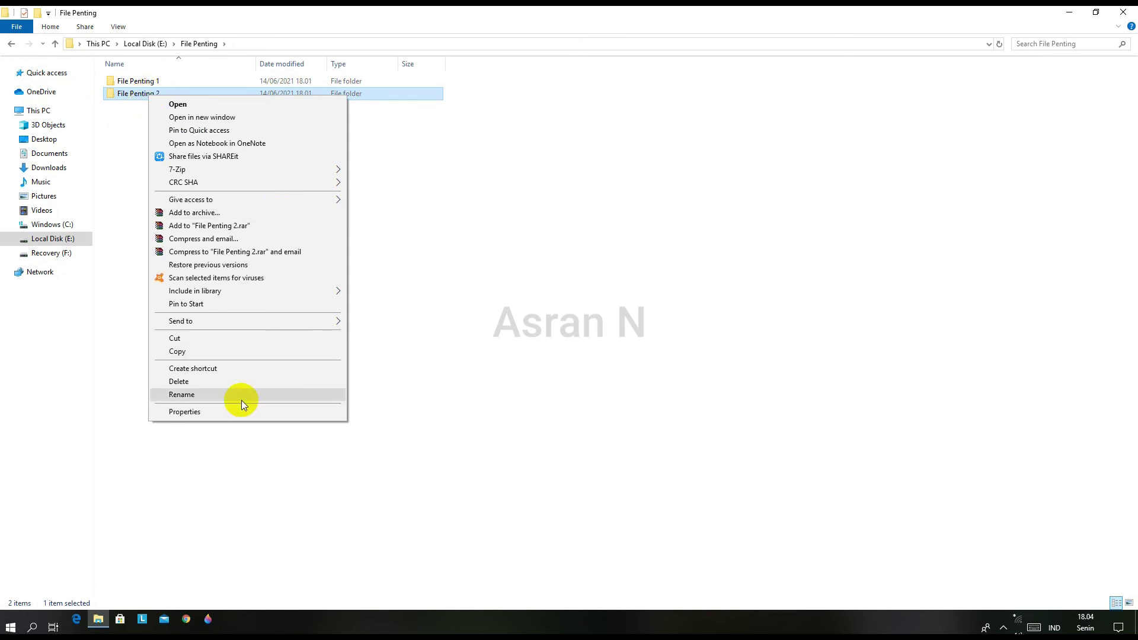
click(460, 329)
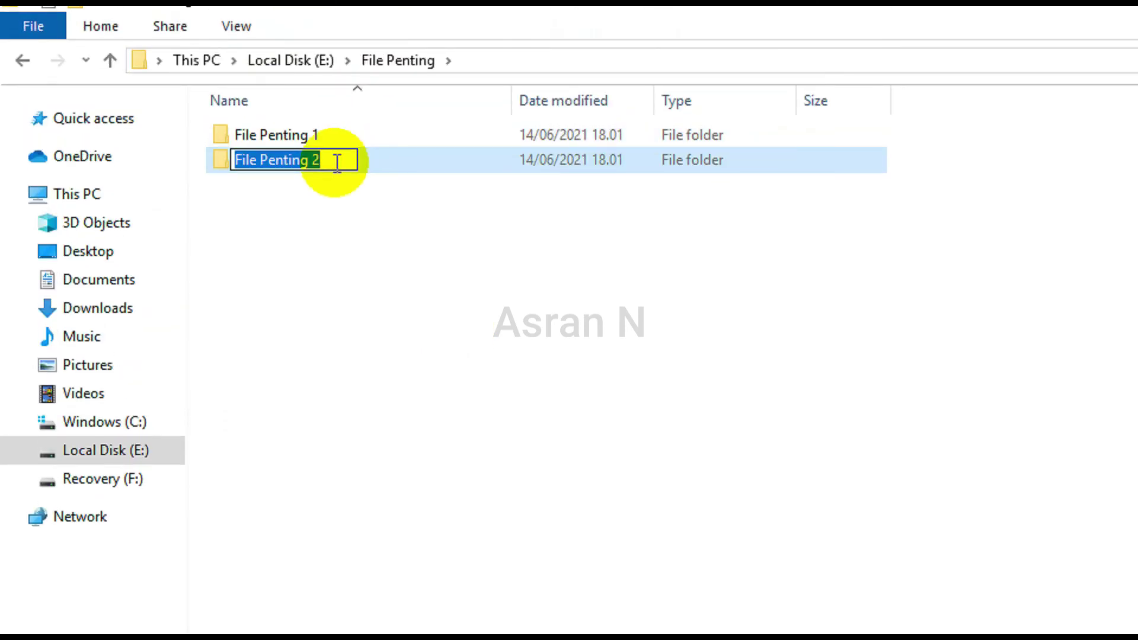
text(F)
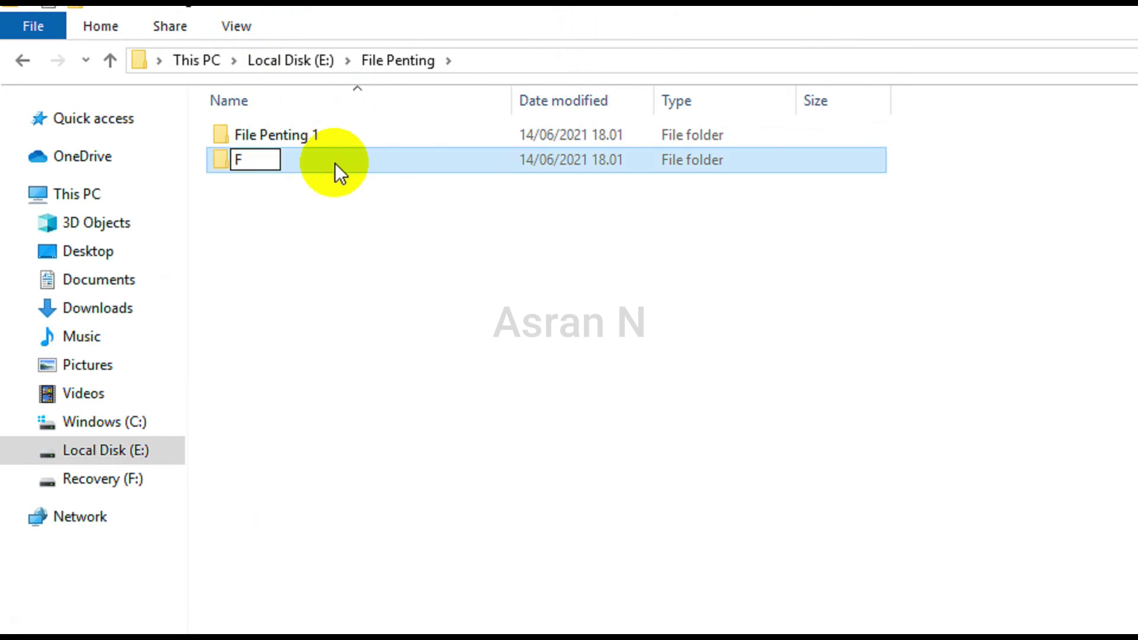
text(ile lai)
text(nnya)
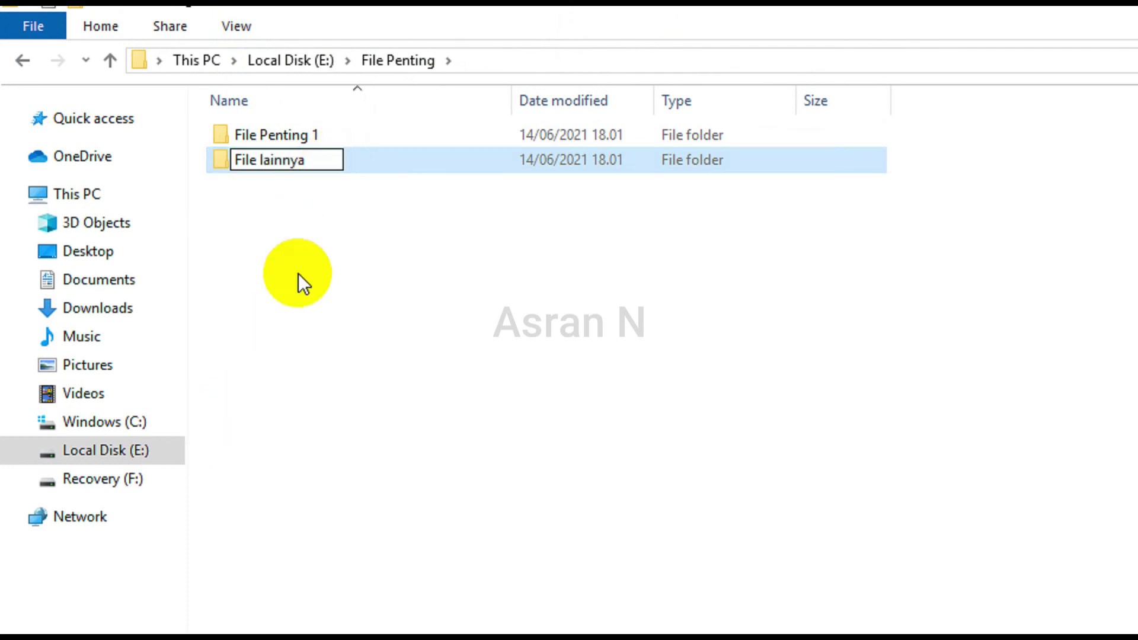
click(276, 297)
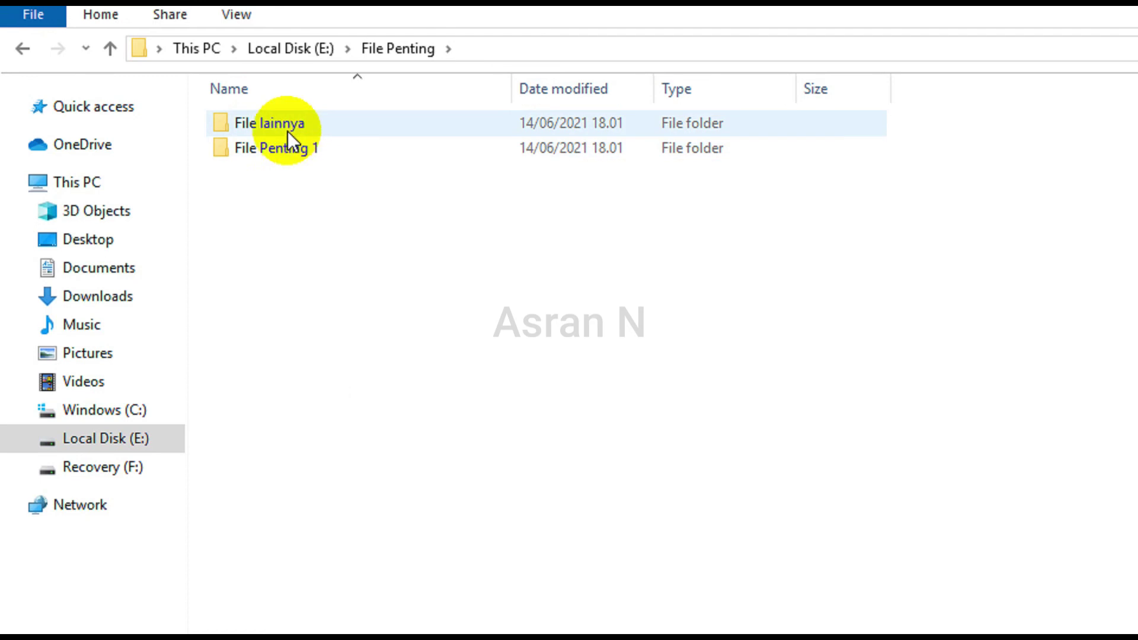
Delete the File lainnya folder from File Penting.
click(280, 157)
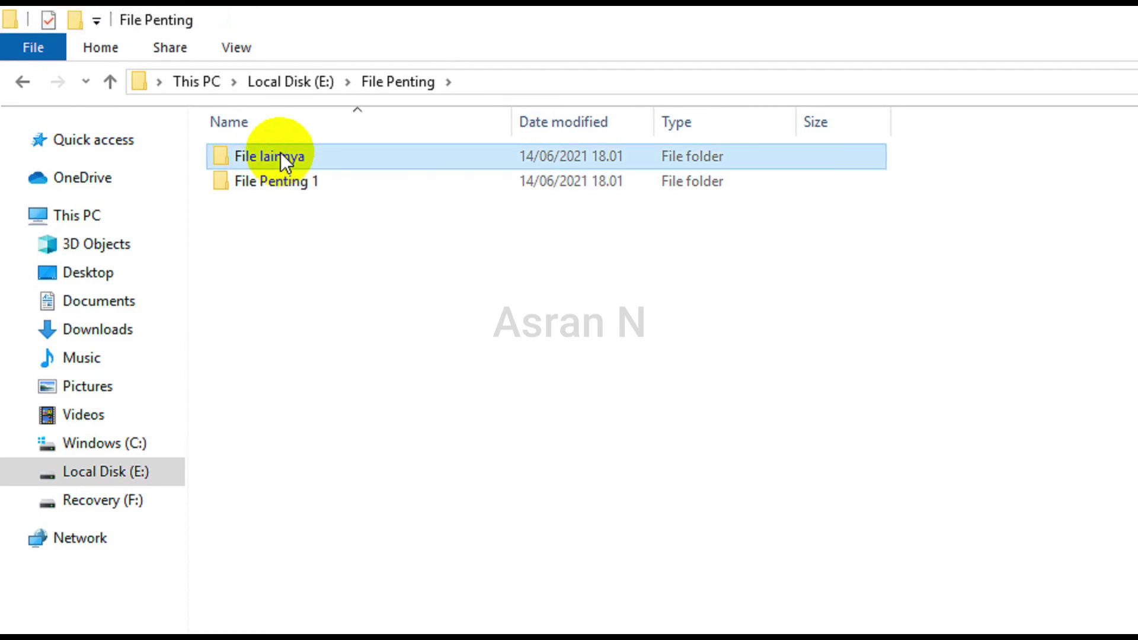
right_click(281, 156)
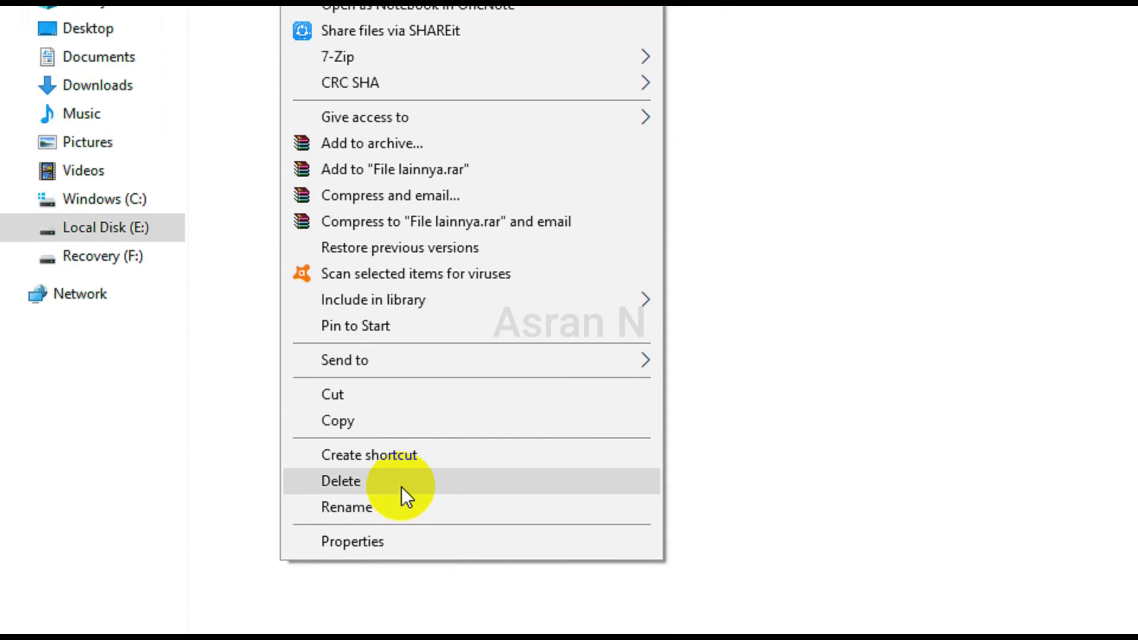
click(401, 478)
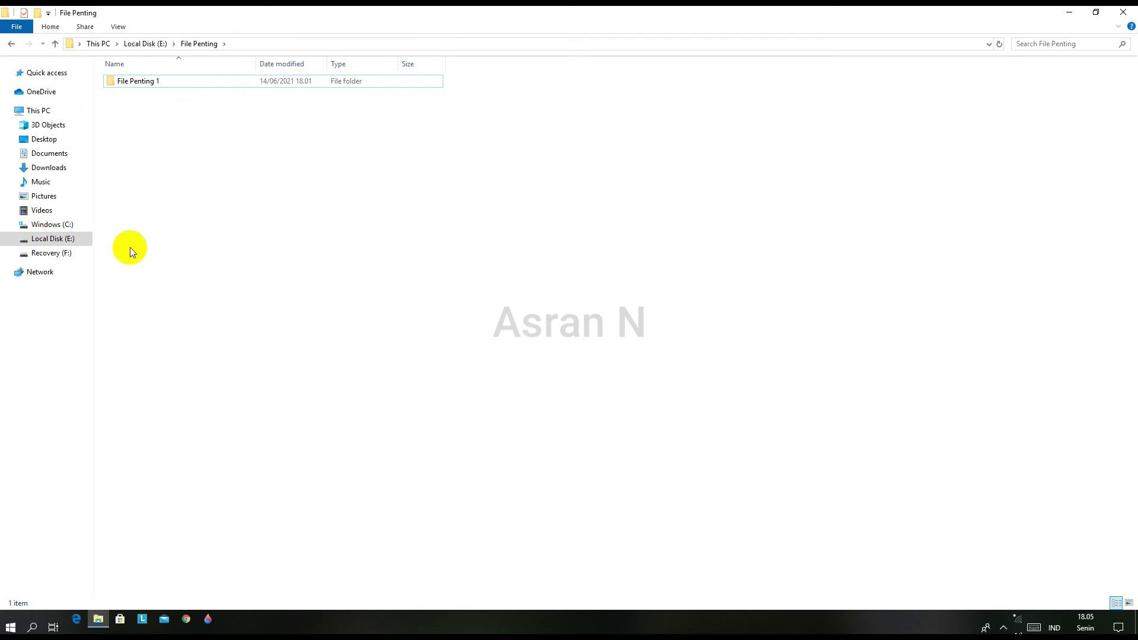
Go back to Local Disk (E:) and close its window, refreshing the desktop.
click(74, 243)
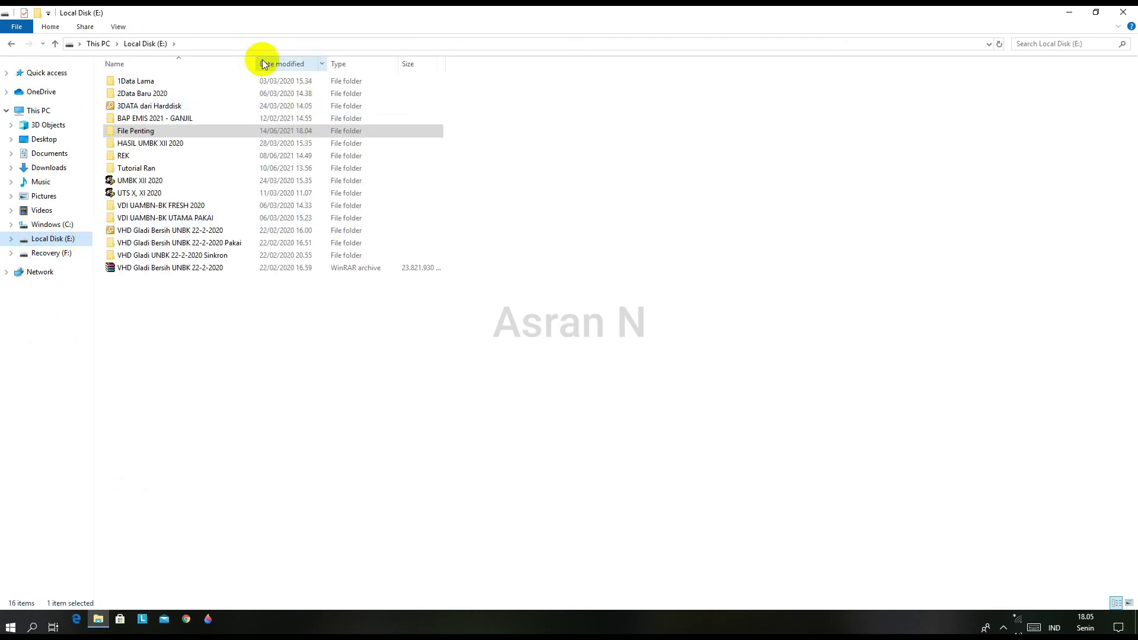
click(1129, 19)
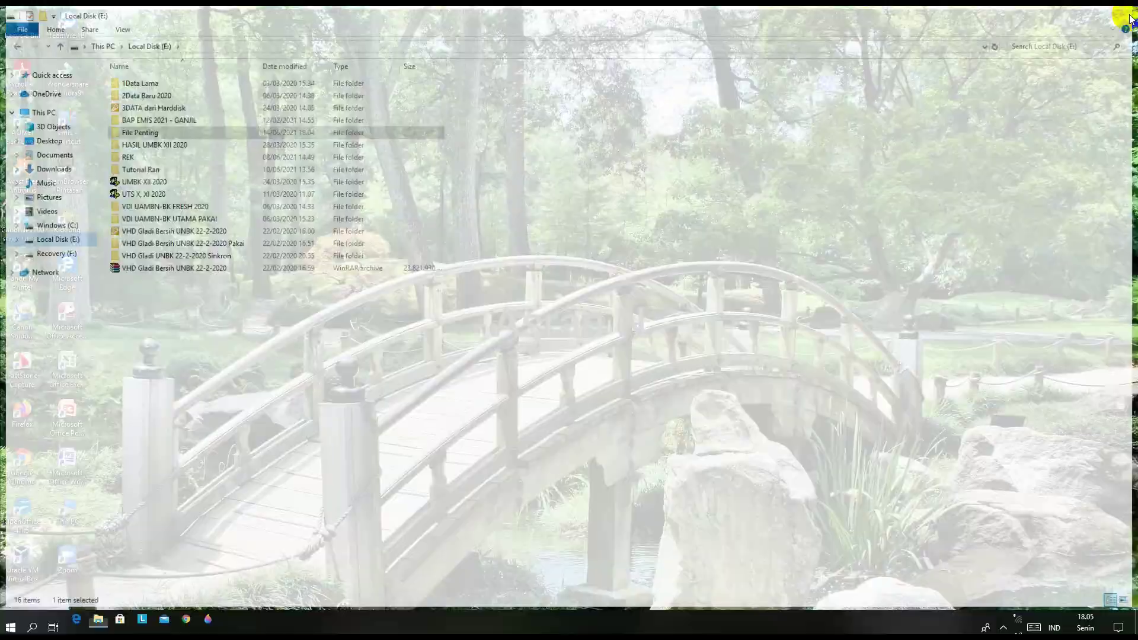
right_click(554, 347)
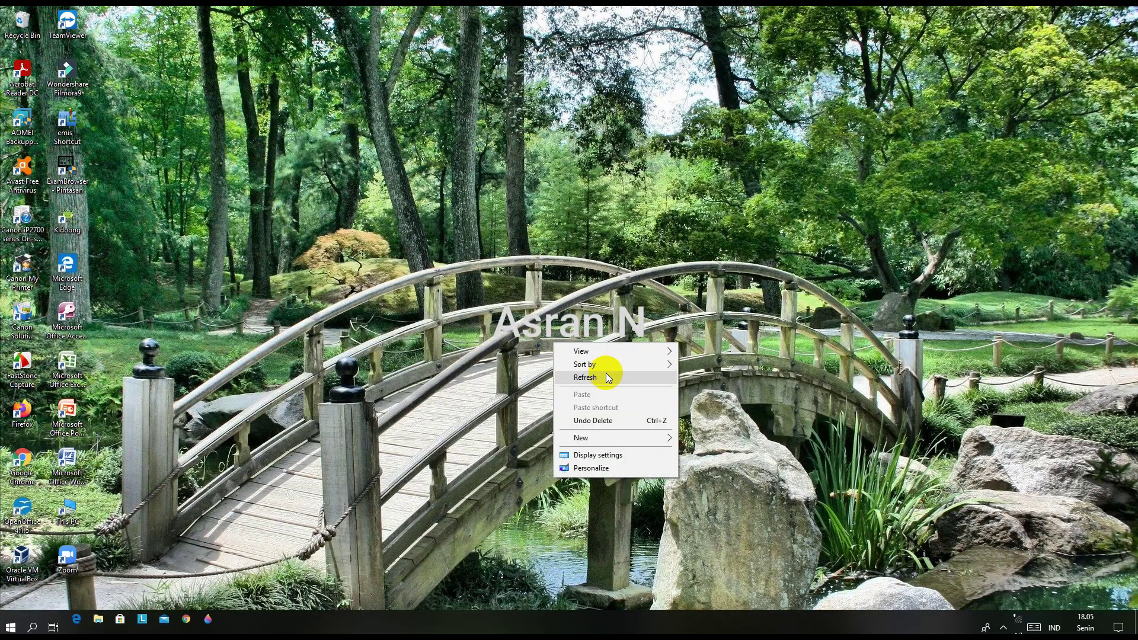
click(606, 372)
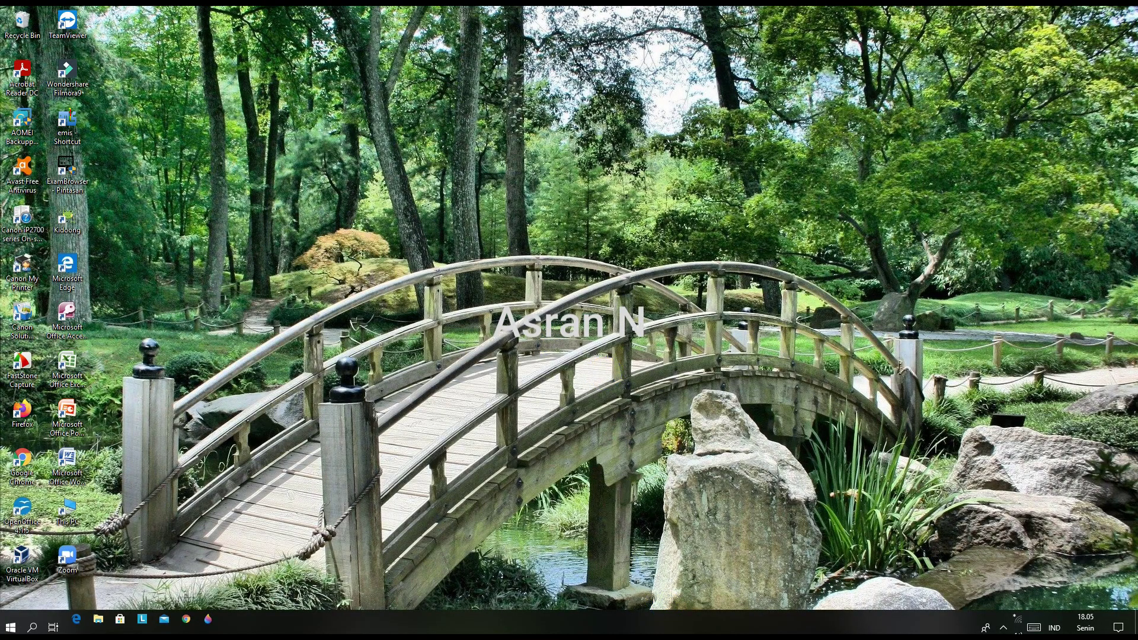